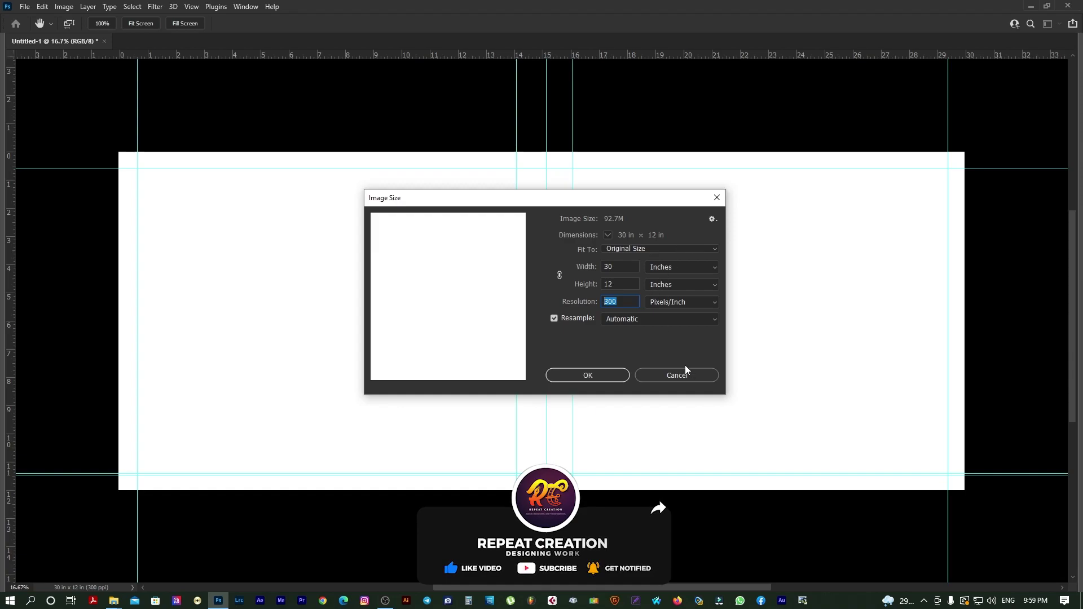
Apply a 30 × 12 inch, 300 ppi image size to the blank spread.
{"action": "left_click", "coordinate": [597, 372]}
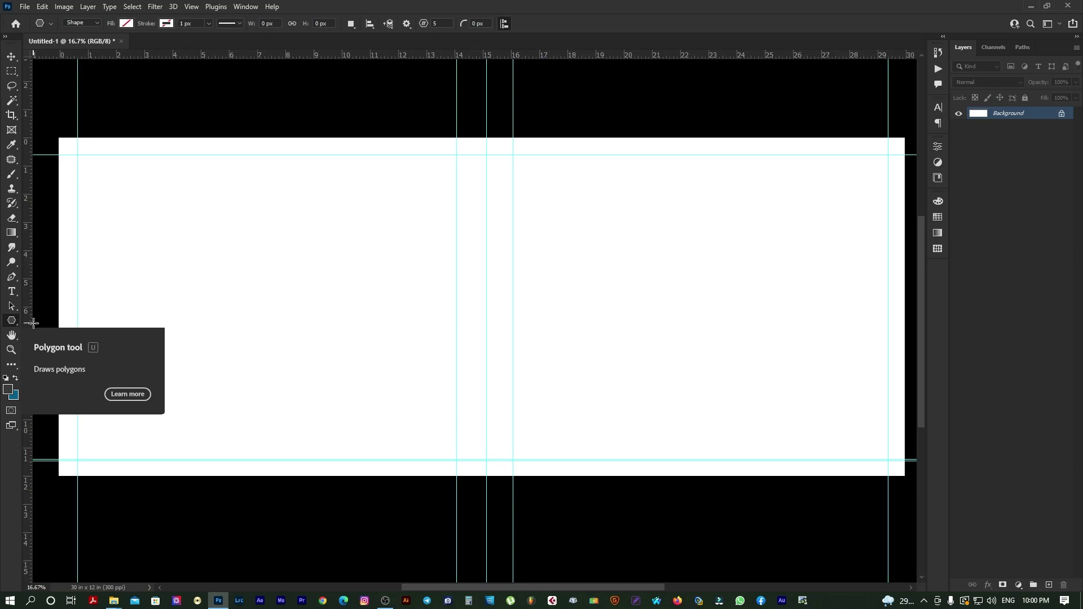
Draw a large pentagon with the Polygon Tool on the left page and fill it teal.
{"action": "right_click", "coordinate": [11, 323]}
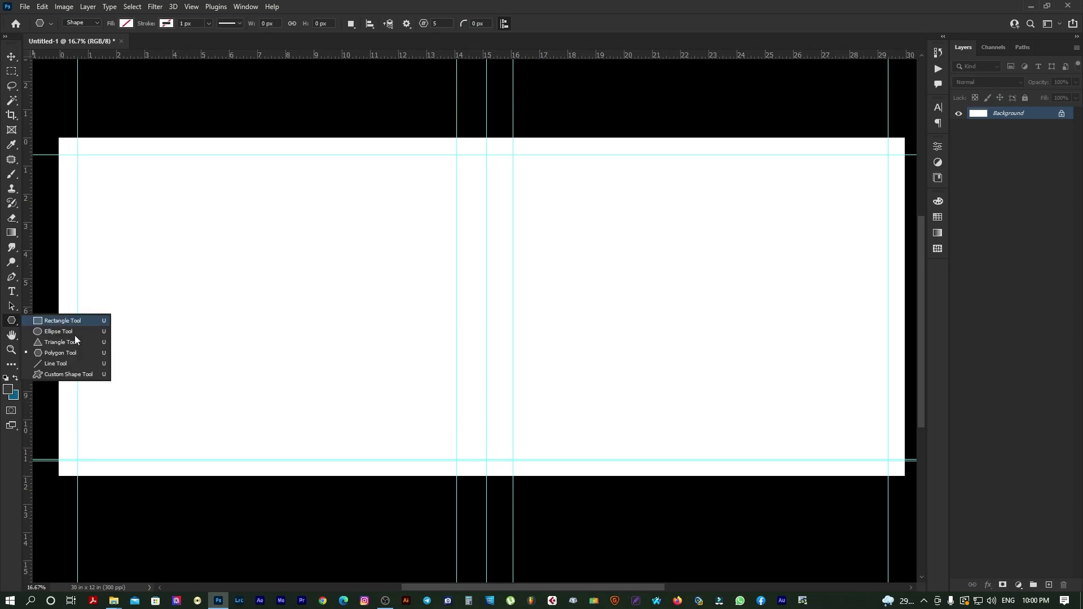
{"action": "left_click", "coordinate": [59, 354]}
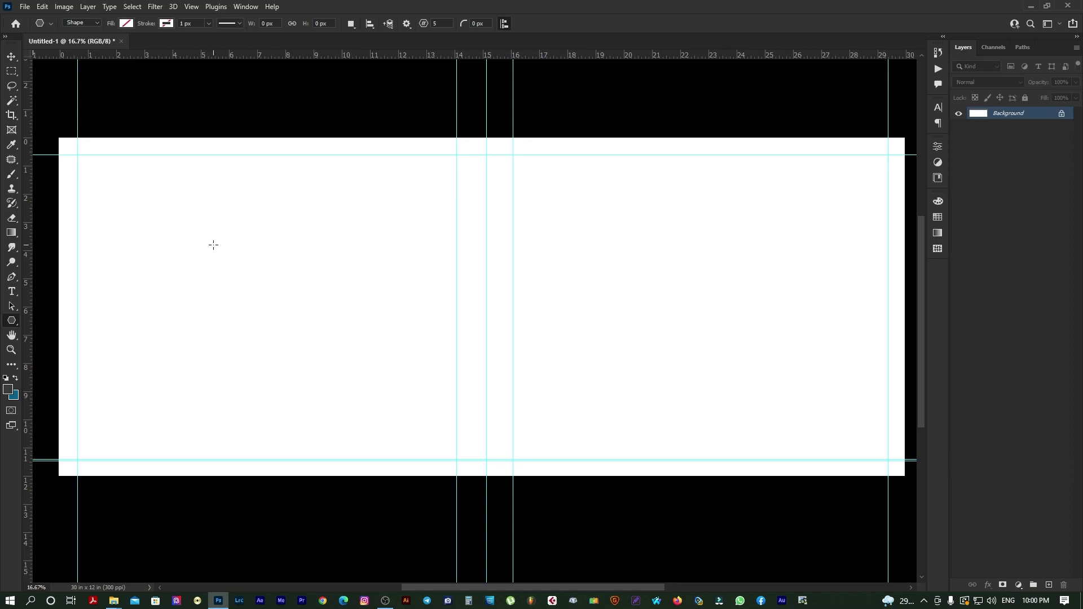
{"action": "left_click_drag", "start_coordinate": [61, 143], "coordinate": [1053, 550]}
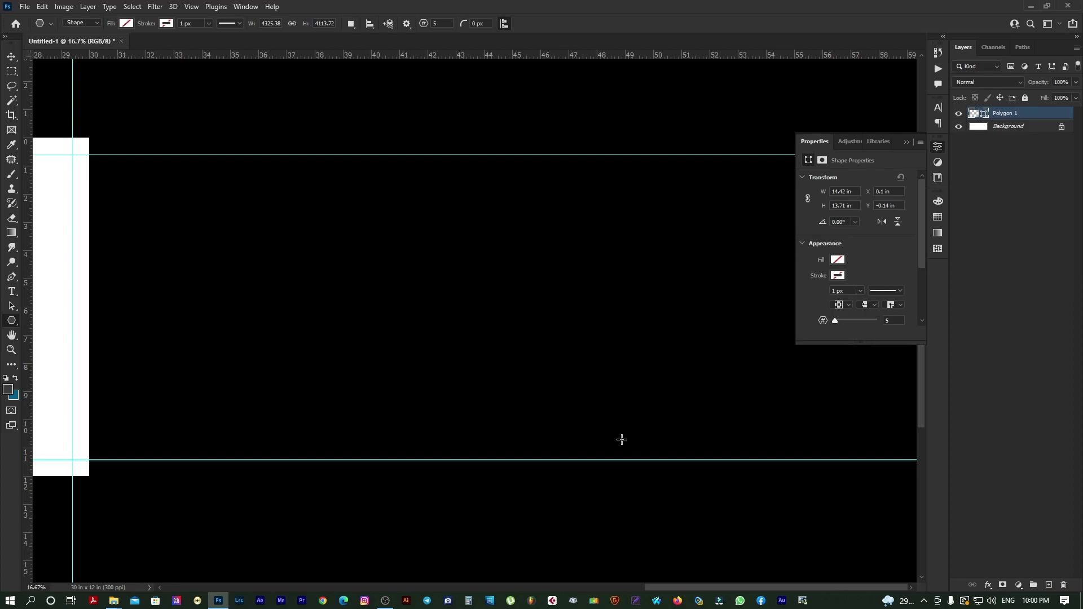
{"action": "key", "text": "space"}
{"action": "left_click_drag", "start_coordinate": [85, 298], "coordinate": [939, 330]}
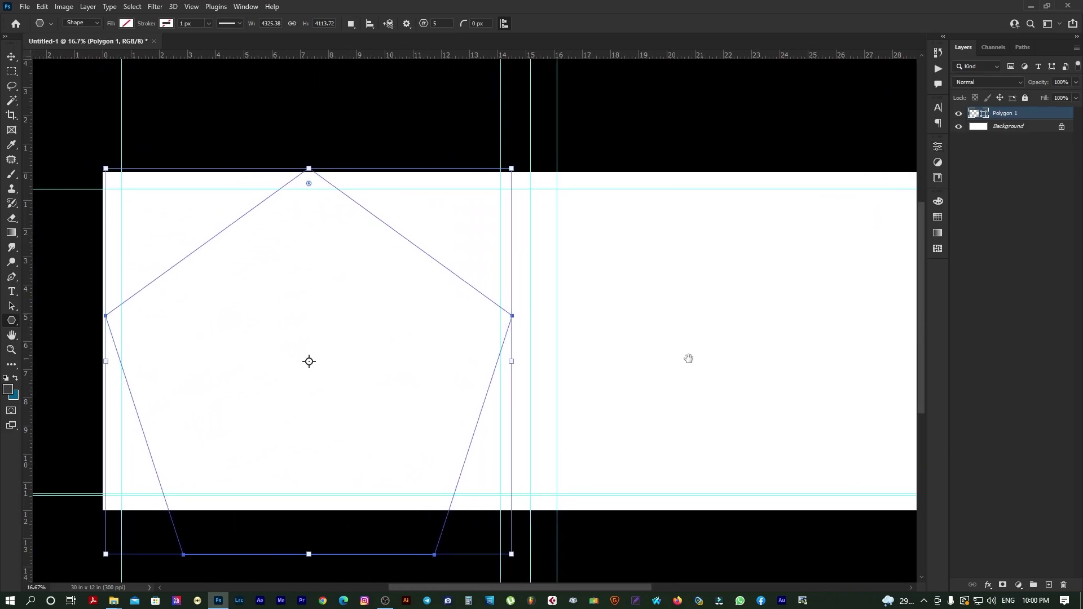
{"action": "left_click_drag", "start_coordinate": [662, 358], "coordinate": [635, 332]}
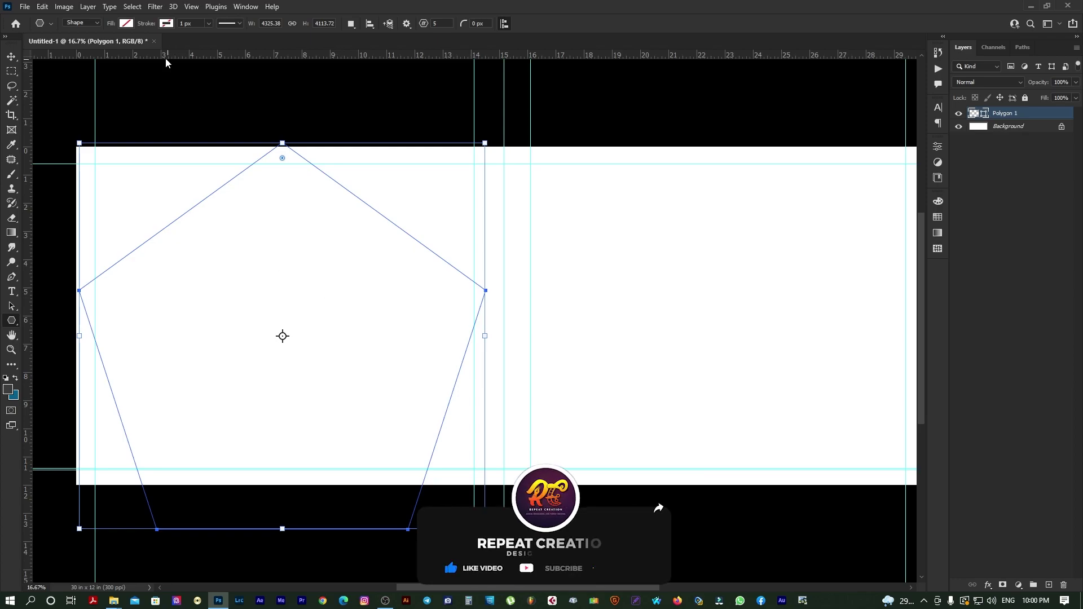
{"action": "left_click", "coordinate": [127, 23]}
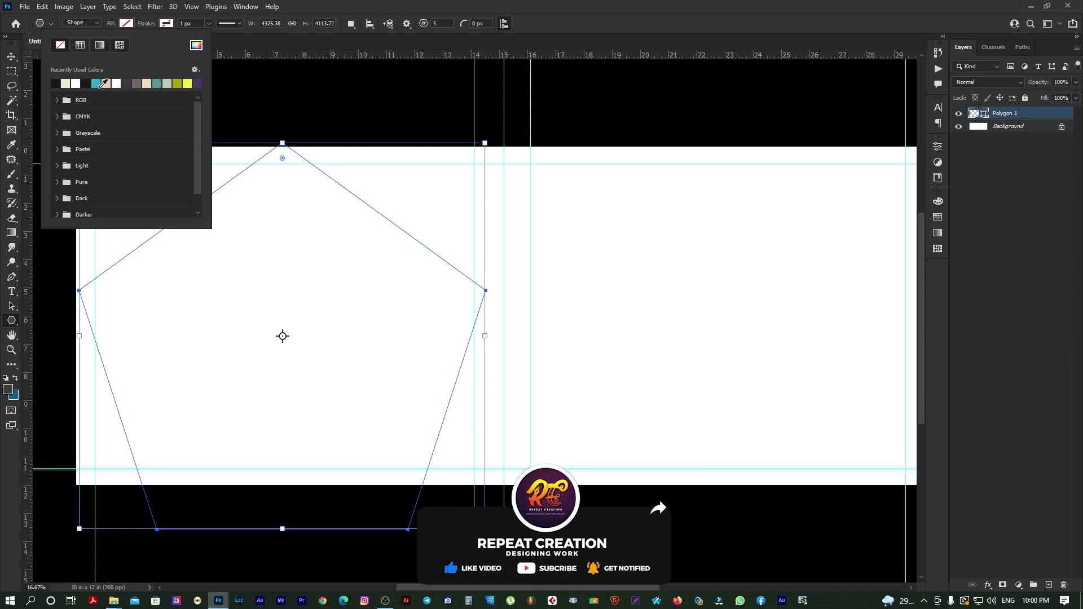
{"action": "left_click", "coordinate": [101, 85]}
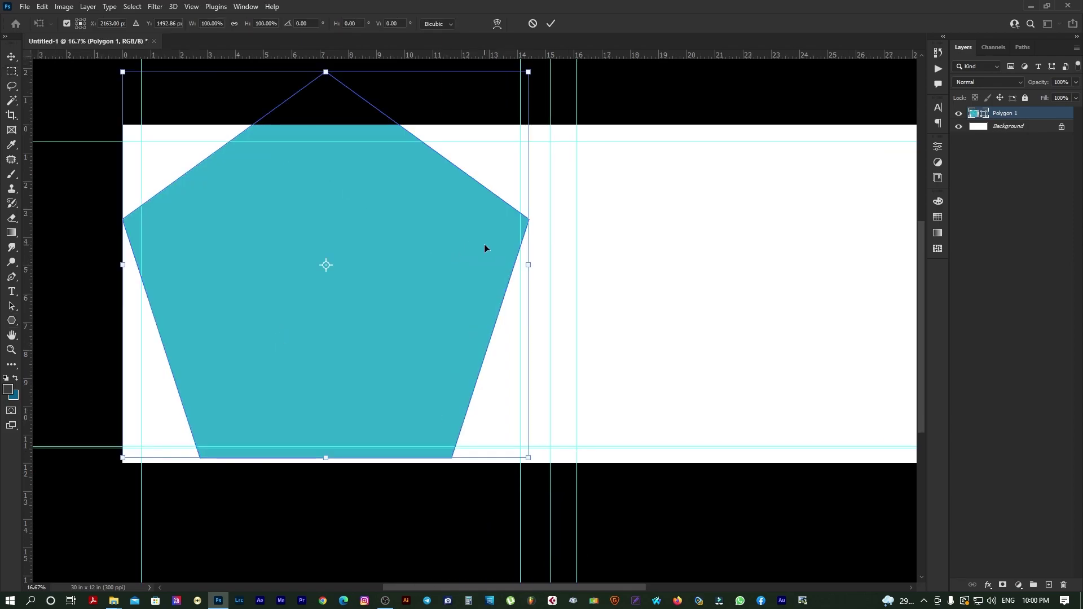
Rotate the pentagon about a quarter turn clockwise and enlarge it to roughly 160%.
{"action": "right_click", "coordinate": [439, 256]}
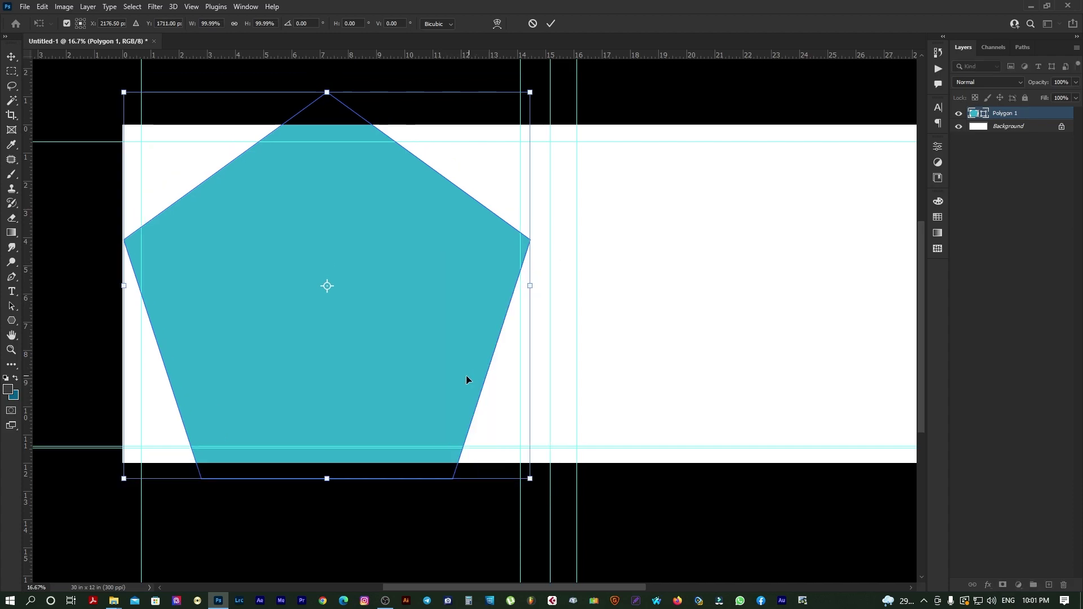
{"action": "left_click_drag", "start_coordinate": [435, 370], "coordinate": [433, 347]}
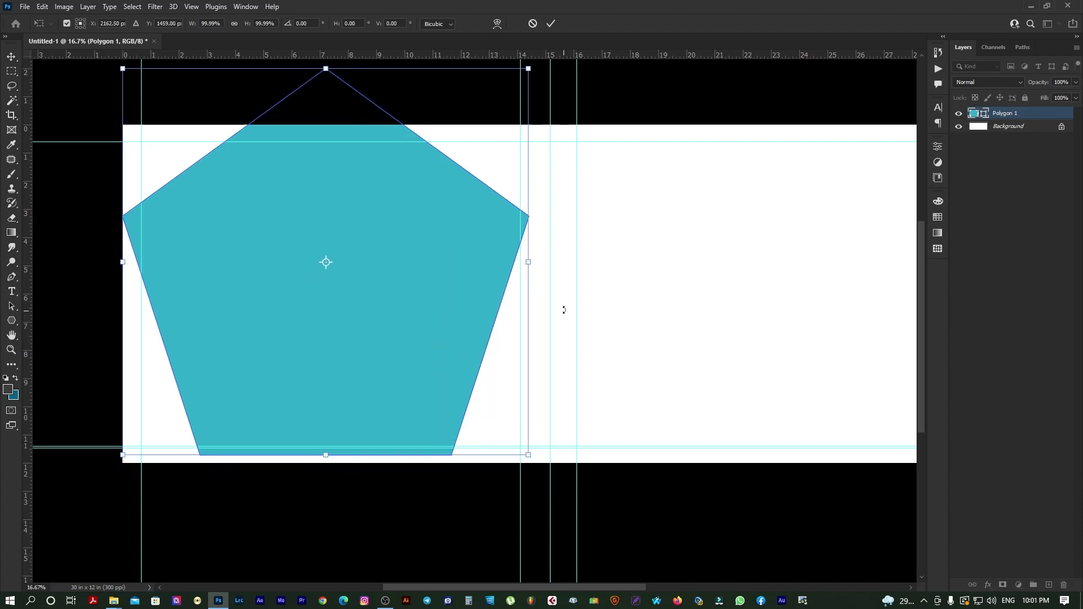
{"action": "left_click_drag", "start_coordinate": [560, 228], "coordinate": [408, 450]}
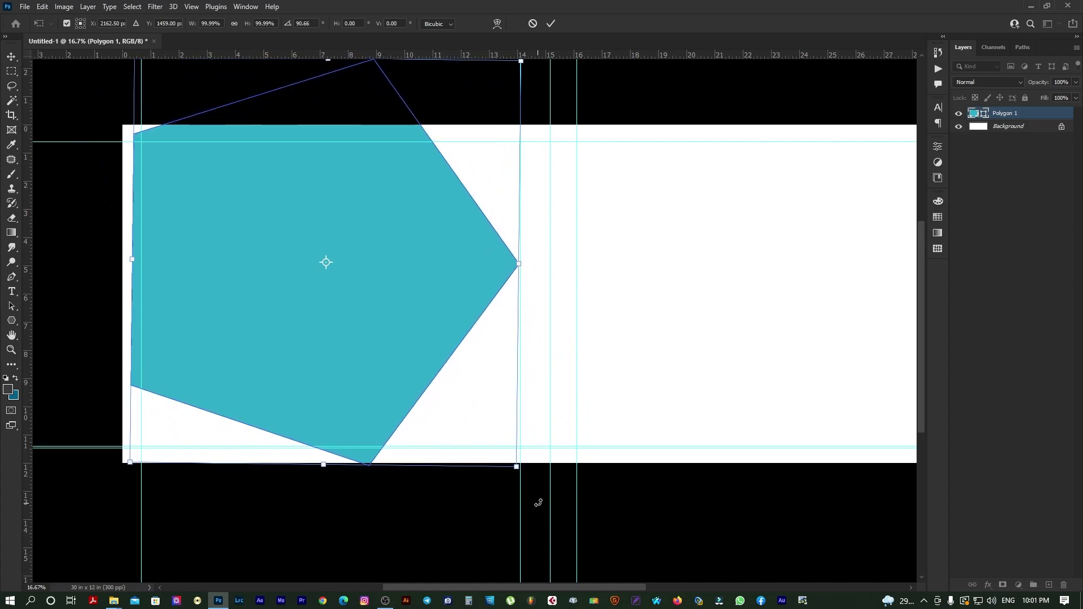
{"action": "left_click_drag", "start_coordinate": [517, 469], "coordinate": [694, 540]}
{"action": "key", "text": "ctrl+minus"}
{"action": "left_click_drag", "start_coordinate": [495, 414], "coordinate": [448, 429]}
Position the pentagon over the left page at 90°, scale it to about 164%, and apply.
{"action": "left_click_drag", "start_coordinate": [409, 341], "coordinate": [488, 357]}
{"action": "left_click_drag", "start_coordinate": [727, 342], "coordinate": [726, 339]}
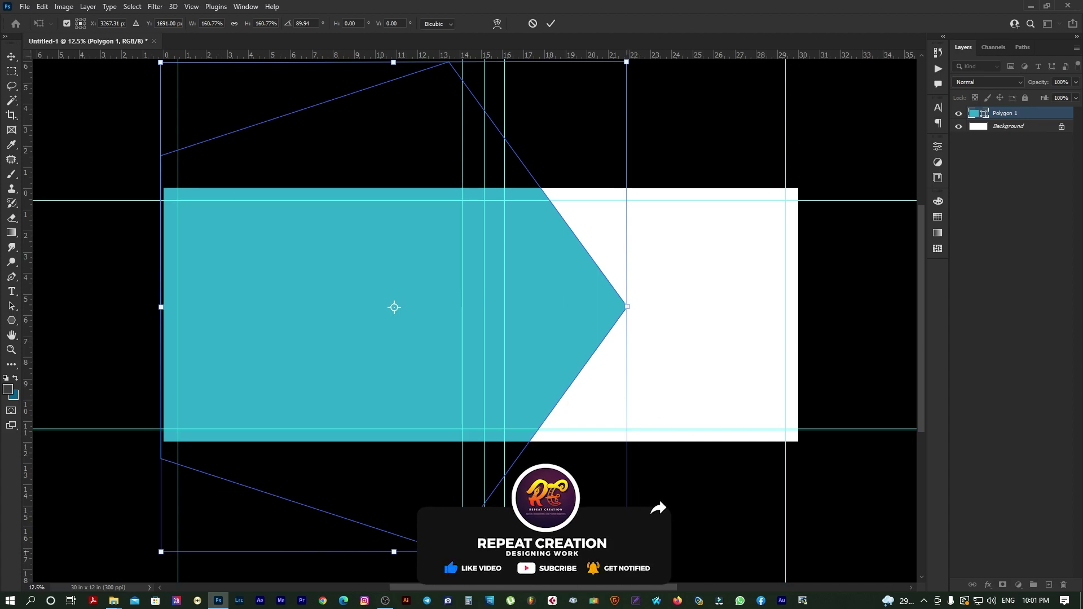
{"action": "left_click_drag", "start_coordinate": [627, 552], "coordinate": [632, 557]}
{"action": "key", "text": "Return"}
{"action": "left_click_drag", "start_coordinate": [624, 450], "coordinate": [556, 431]}
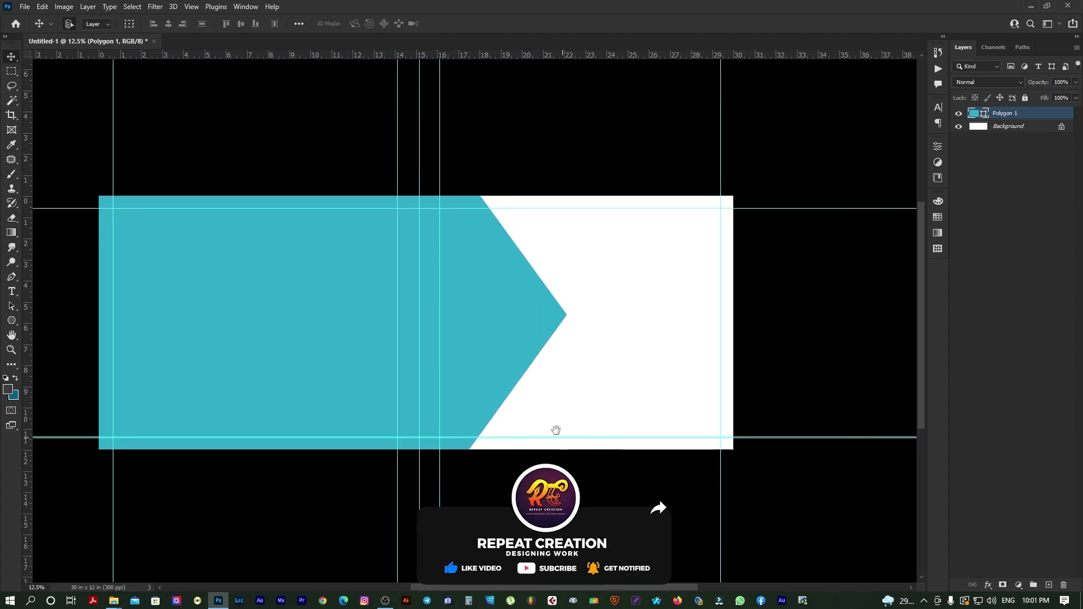
{"action": "key", "text": "ctrl+plus"}
{"action": "left_click_drag", "start_coordinate": [408, 429], "coordinate": [573, 380]}
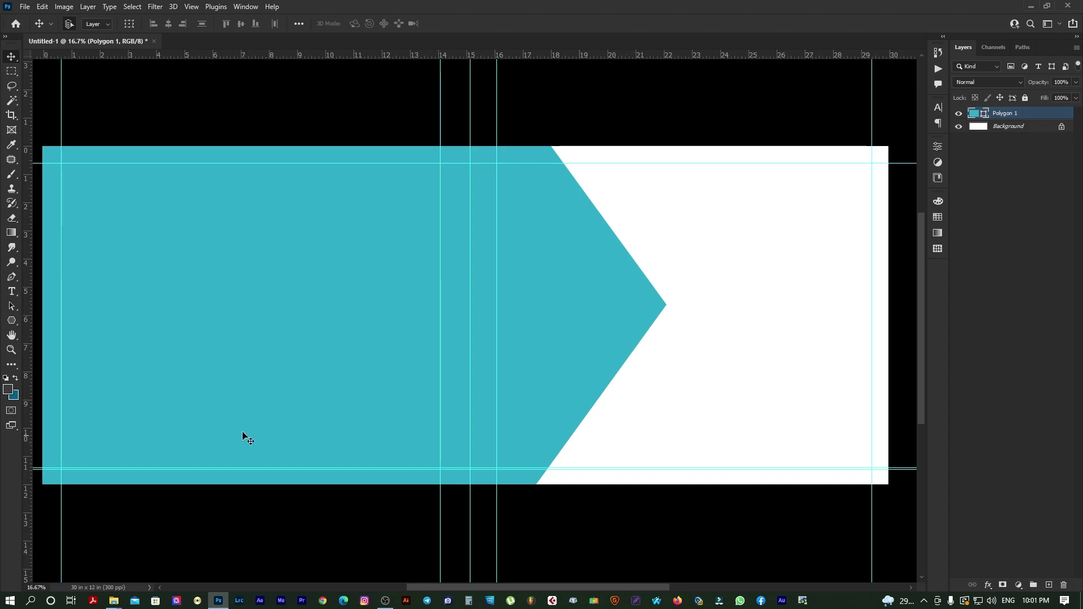
{"action": "left_click", "coordinate": [16, 327]}
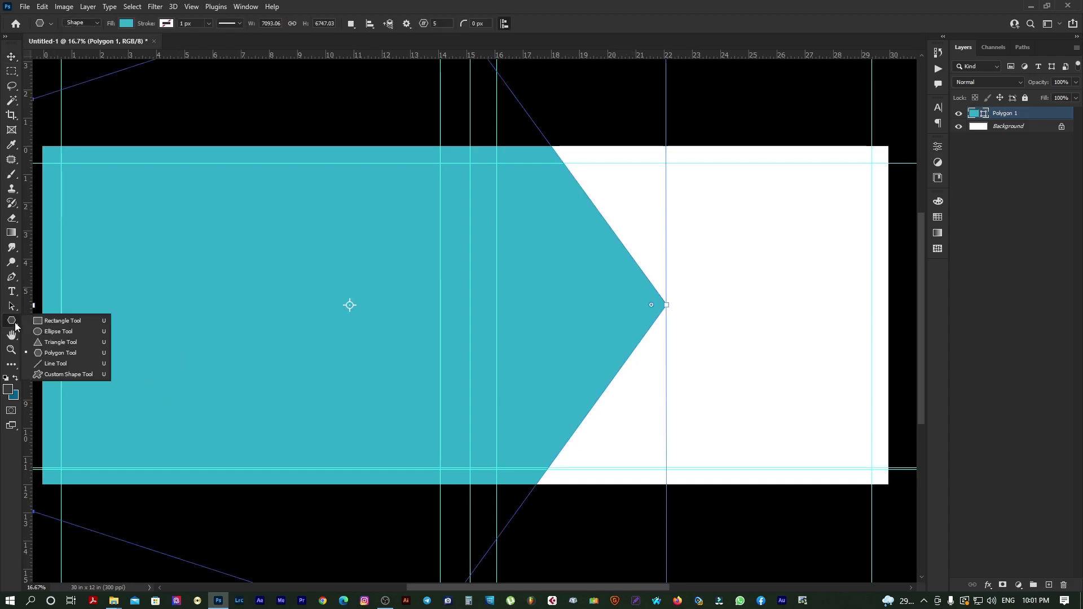
Draw a circle on the right page with the Ellipse Tool.
{"action": "left_click", "coordinate": [52, 336]}
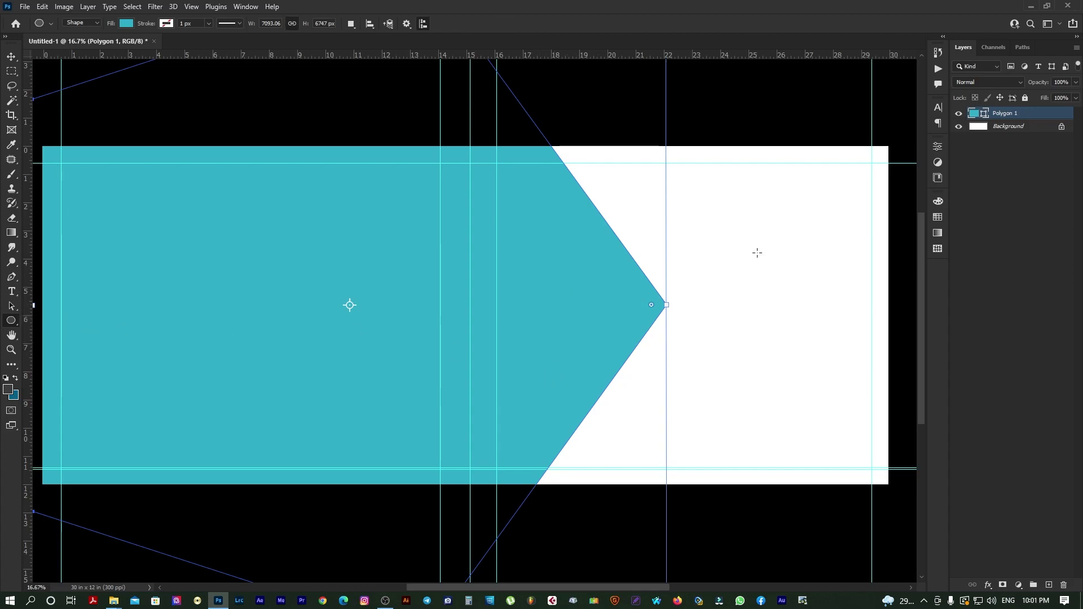
{"action": "left_click", "coordinate": [1006, 127]}
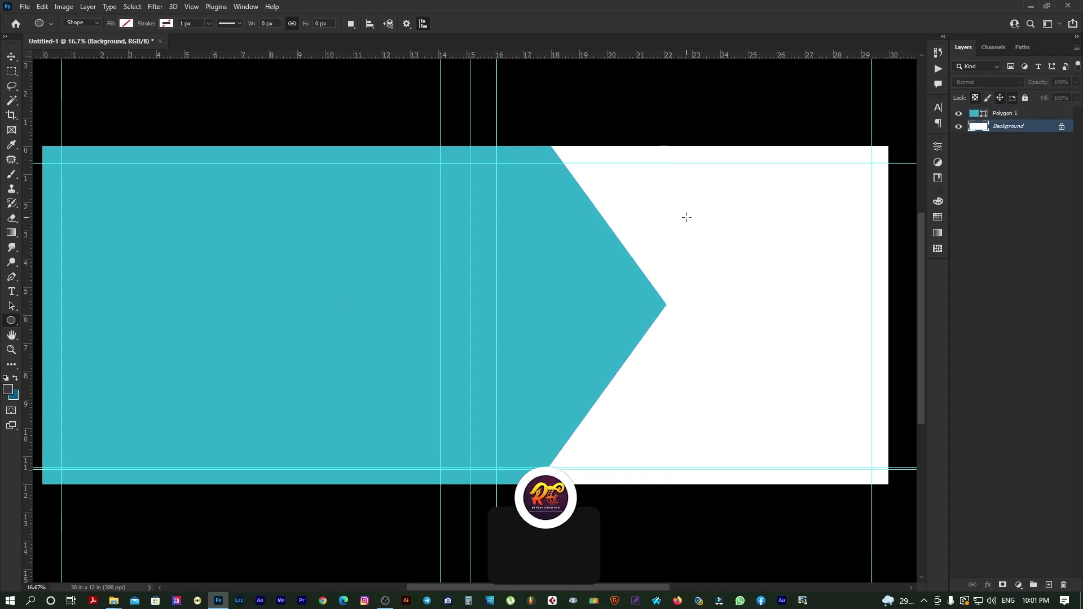
{"action": "left_click_drag", "start_coordinate": [642, 173], "coordinate": [863, 396]}
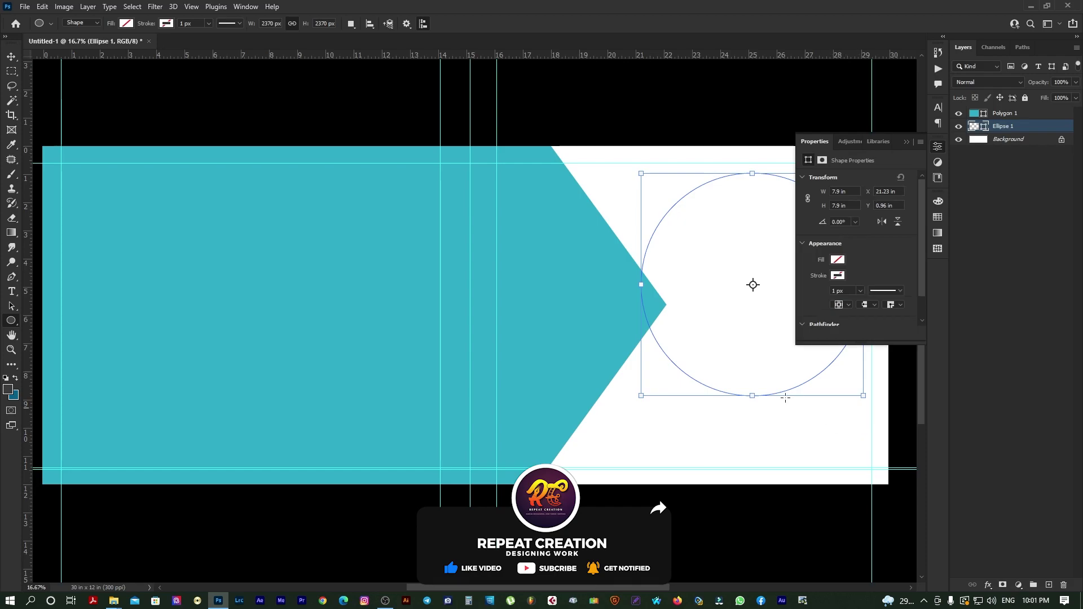
Give the circle a dark fill and 56.53 px white stroke, layered above the pentagon.
{"action": "left_click", "coordinate": [838, 261]}
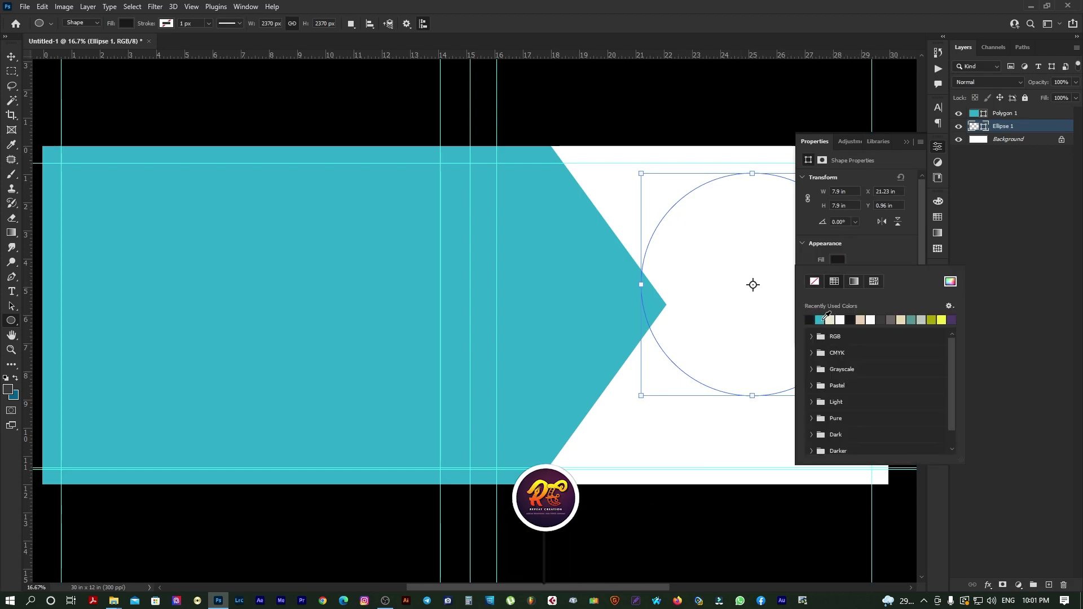
{"action": "left_click", "coordinate": [841, 262]}
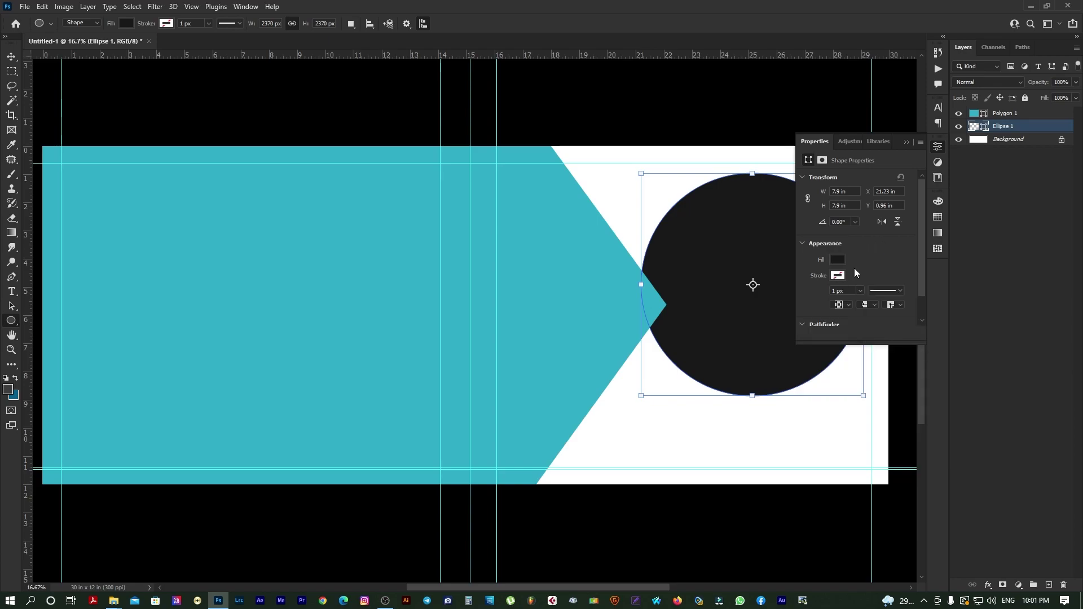
{"action": "left_click", "coordinate": [837, 276]}
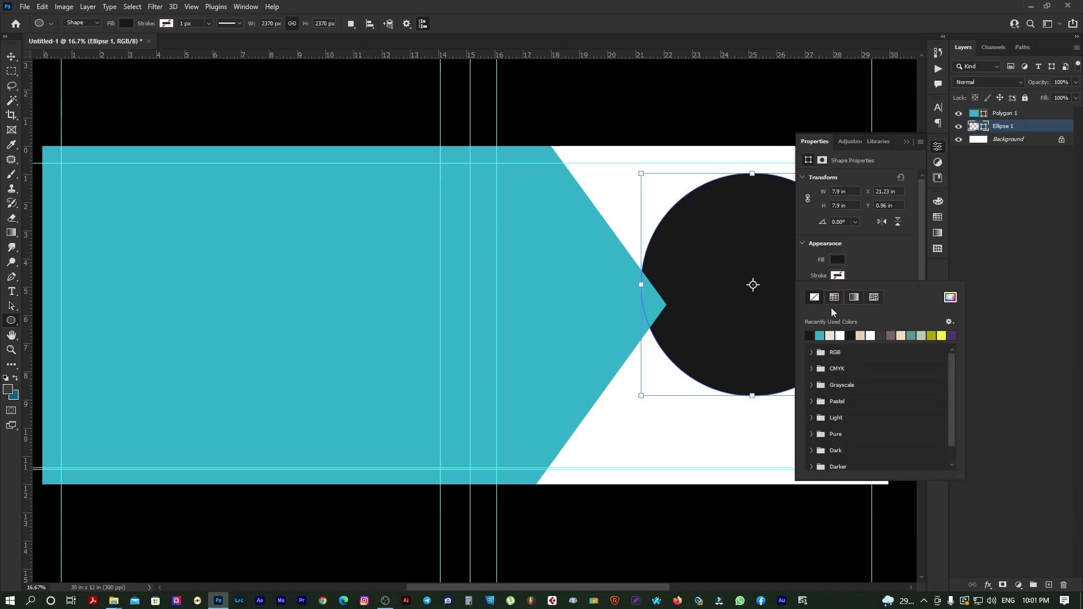
{"action": "left_click", "coordinate": [840, 336]}
{"action": "left_click", "coordinate": [875, 262]}
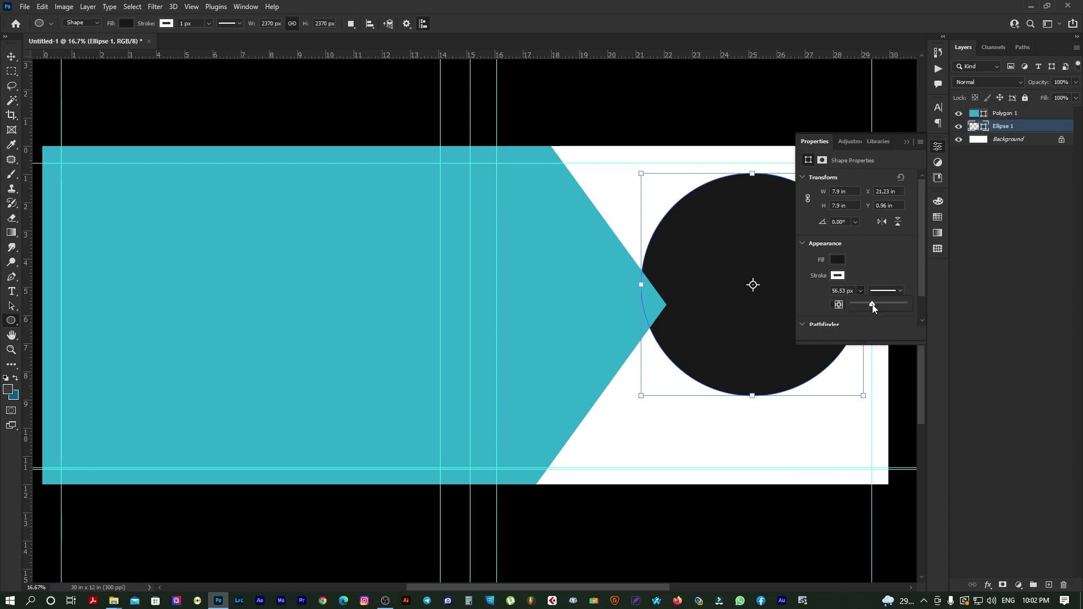
{"action": "left_click_drag", "start_coordinate": [873, 308], "coordinate": [876, 303]}
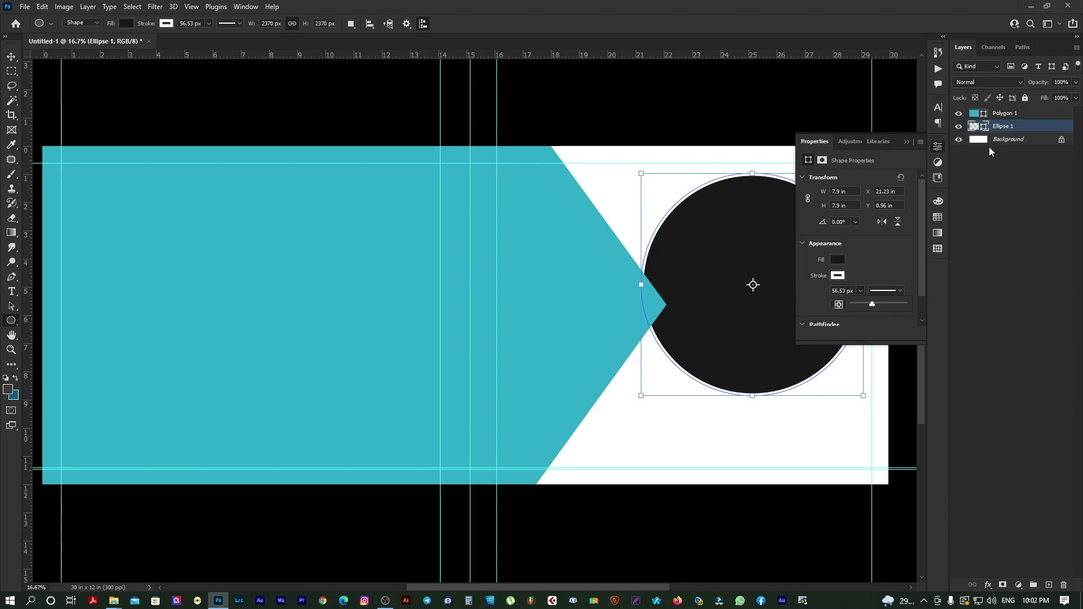
{"action": "left_click_drag", "start_coordinate": [1008, 130], "coordinate": [1016, 107]}
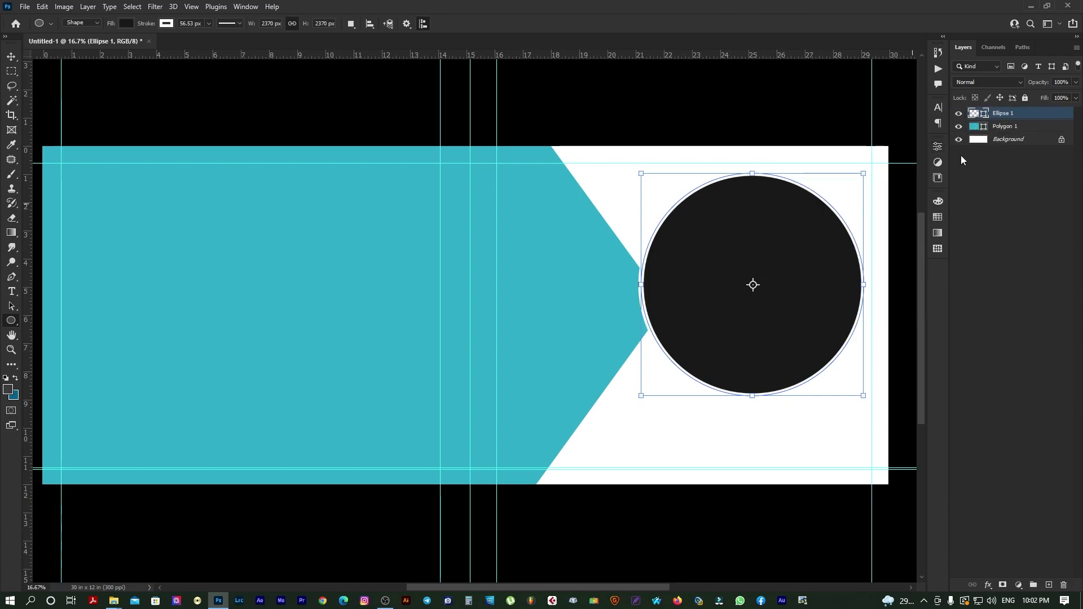
Thicken the circle's white ring, move it over the pentagon's point, and shrink it slightly.
{"action": "left_click", "coordinate": [209, 25]}
{"action": "left_click_drag", "start_coordinate": [212, 36], "coordinate": [225, 37]}
{"action": "key", "text": "v"}
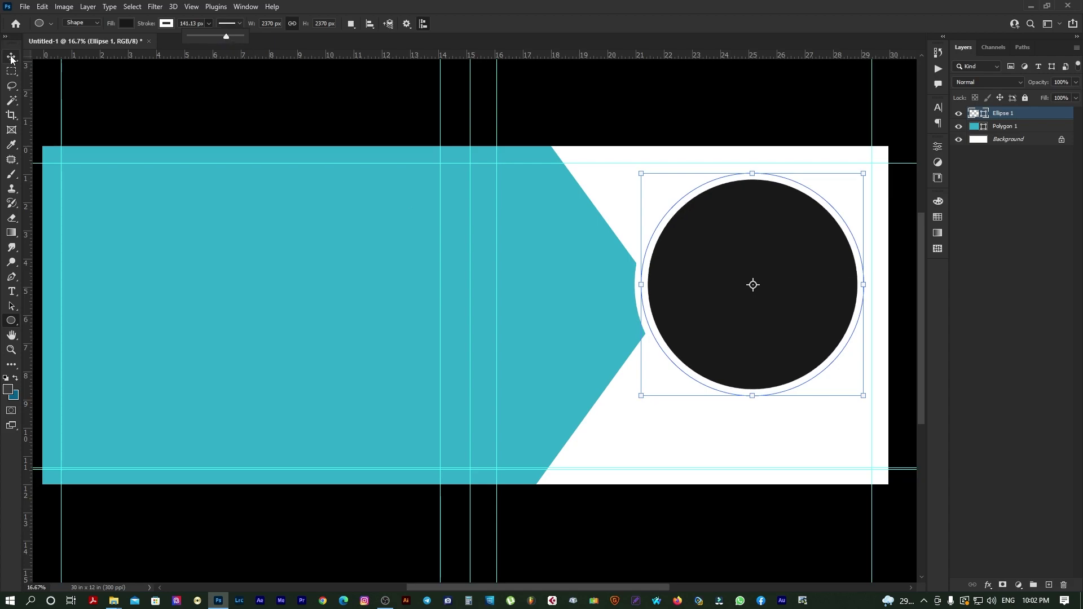
{"action": "left_click_drag", "start_coordinate": [674, 286], "coordinate": [606, 312]}
{"action": "key", "text": "ctrl+t"}
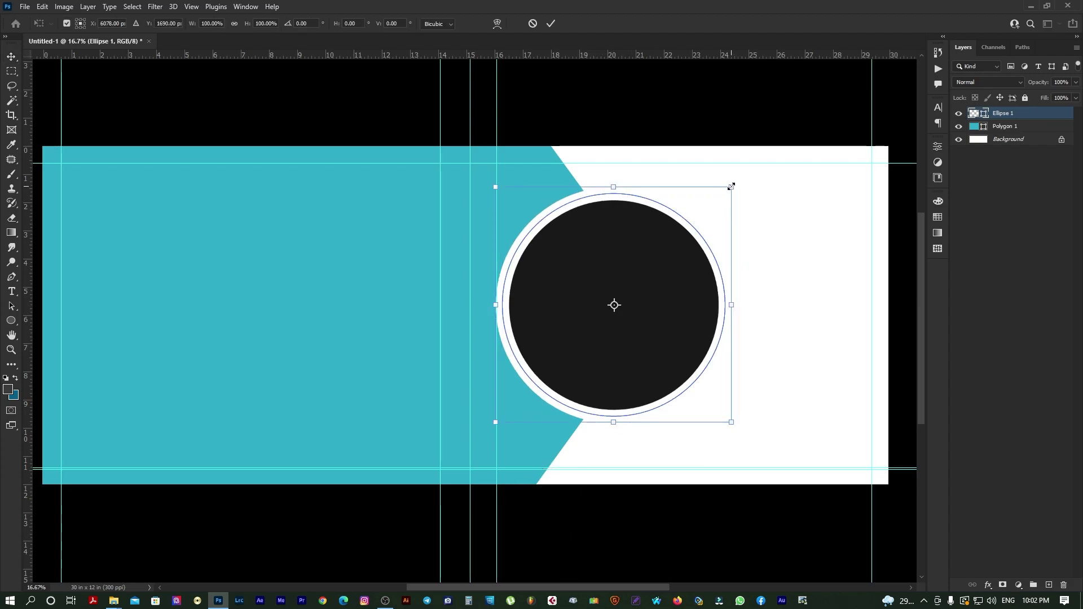
{"action": "left_click_drag", "start_coordinate": [731, 186], "coordinate": [716, 202]}
{"action": "key", "text": "Return"}
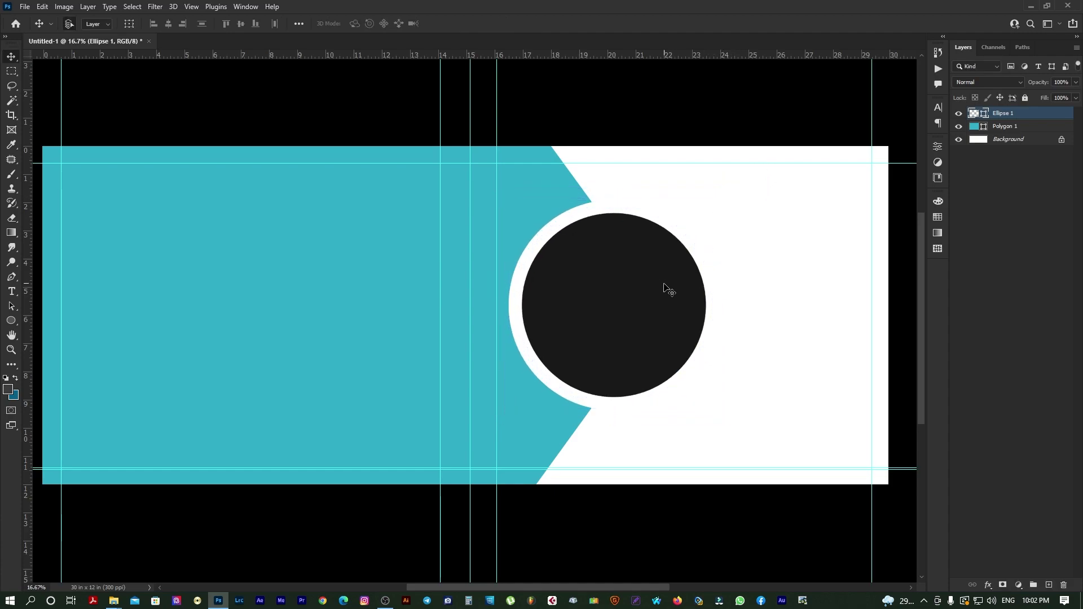
Open the misty forest photo from the wedding photos folder in Photoshop.
{"action": "mouse_move", "coordinate": [659, 290]}
{"action": "left_mouse_down"}
{"action": "mouse_move", "coordinate": [574, 307]}
{"action": "mouse_move", "coordinate": [600, 312]}
{"action": "left_mouse_up"}
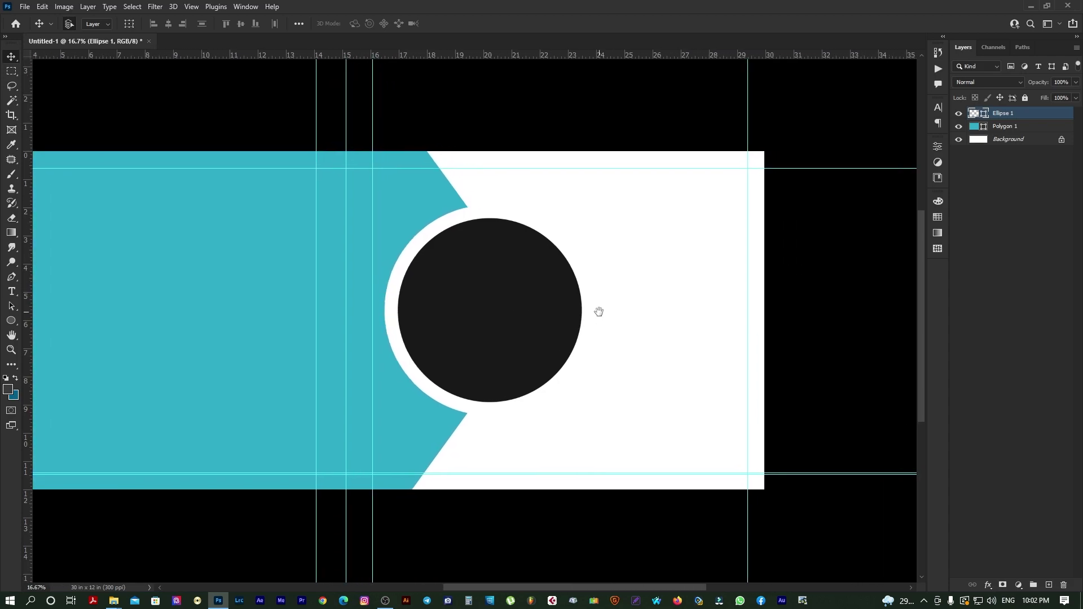
{"action": "scroll", "coordinate": [536, 319], "scroll_direction": "left", "scroll_amount": 5}
{"action": "scroll", "coordinate": [522, 295], "scroll_direction": "down", "scroll_amount": 1}
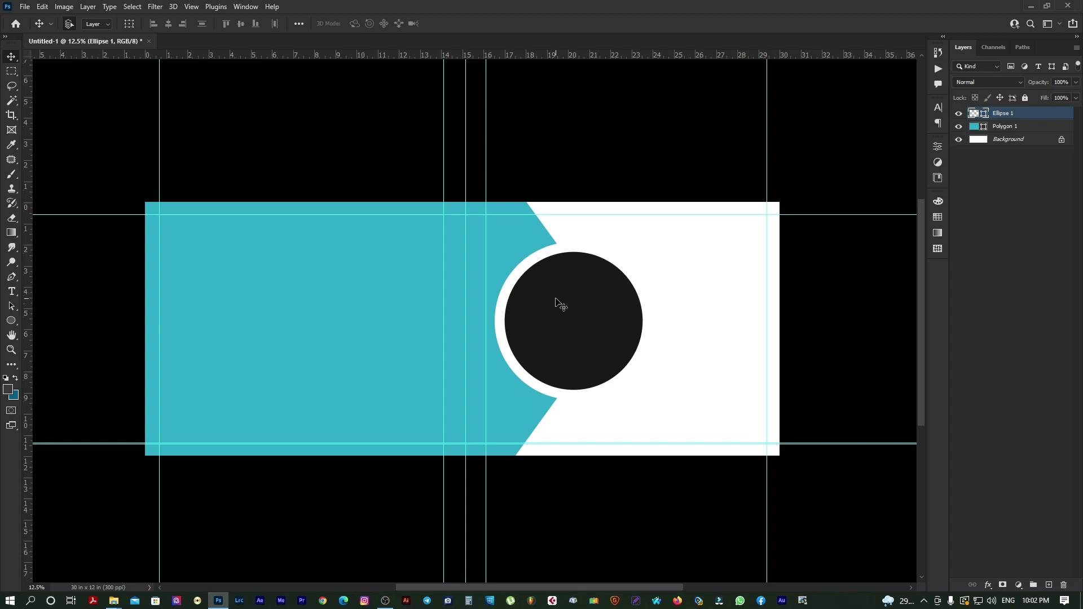
{"action": "key", "text": "super+d"}
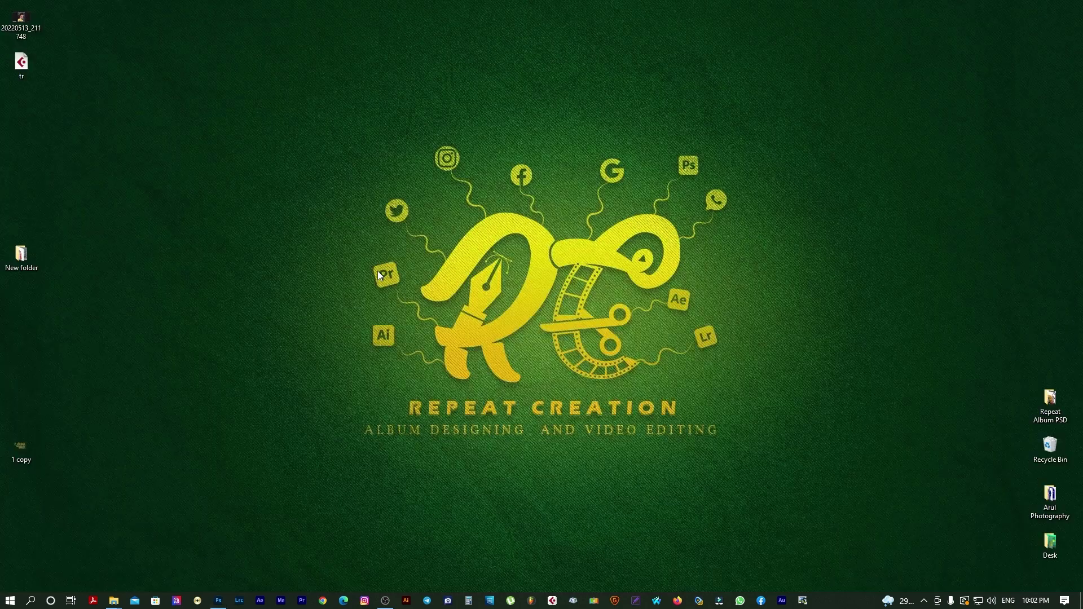
{"action": "double_click", "coordinate": [22, 255]}
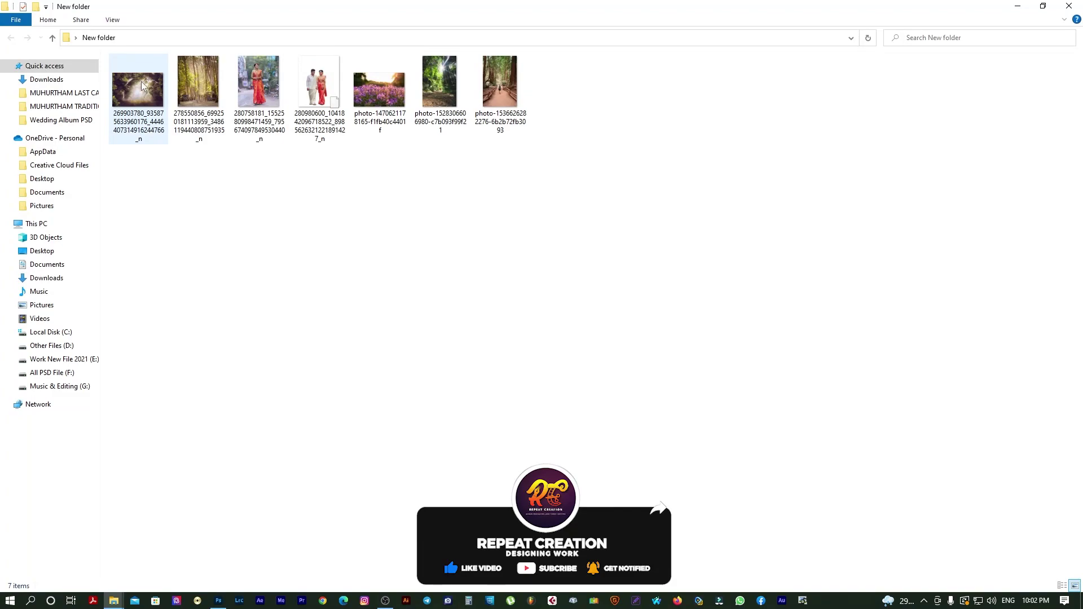
{"action": "right_click", "coordinate": [141, 86]}
{"action": "mouse_move", "coordinate": [217, 255]}
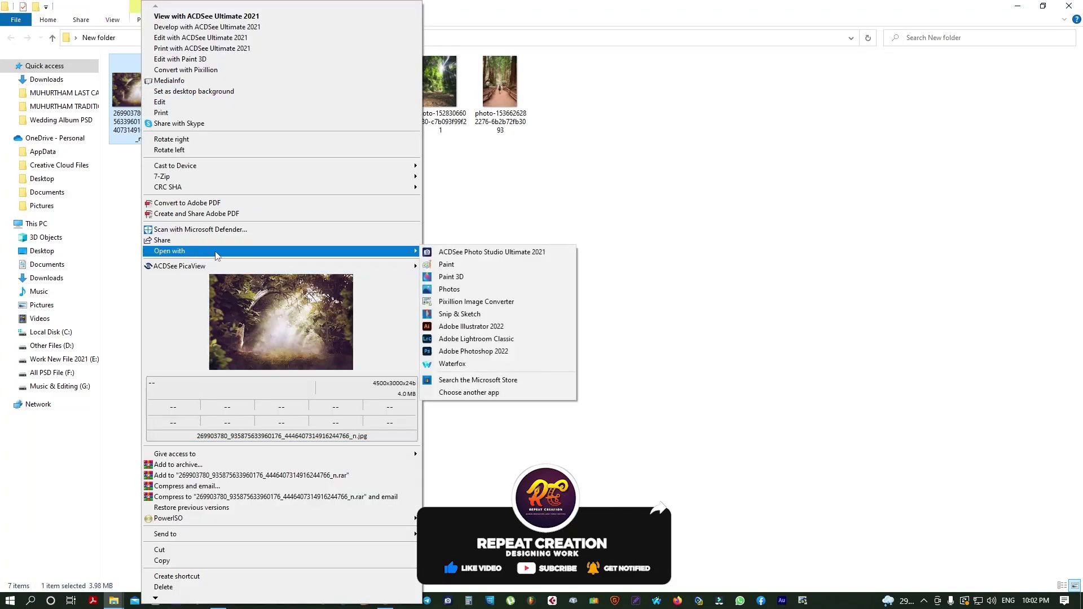
{"action": "left_click", "coordinate": [470, 351]}
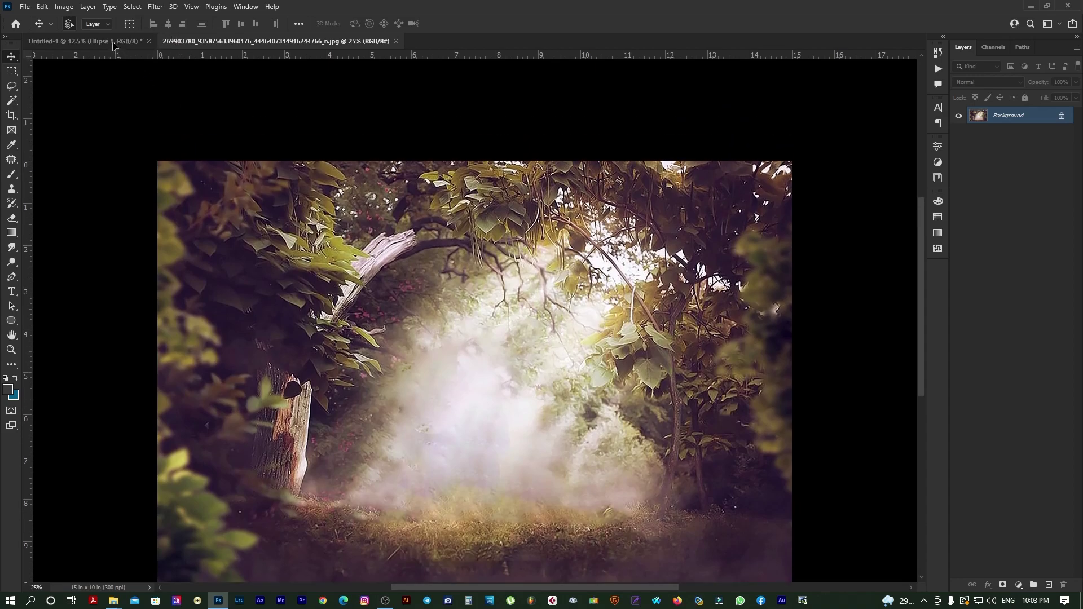
Place the forest photo into the banner over the left panel, with Layer 1 below Ellipse 1.
{"action": "left_click", "coordinate": [111, 43]}
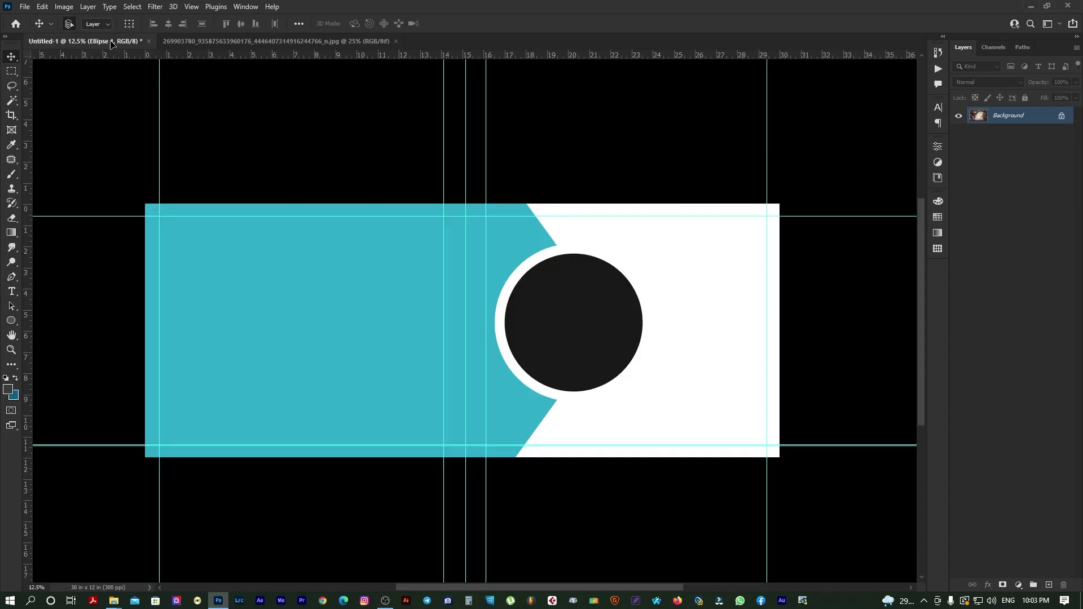
{"action": "left_click_drag", "start_coordinate": [111, 44], "coordinate": [378, 356]}
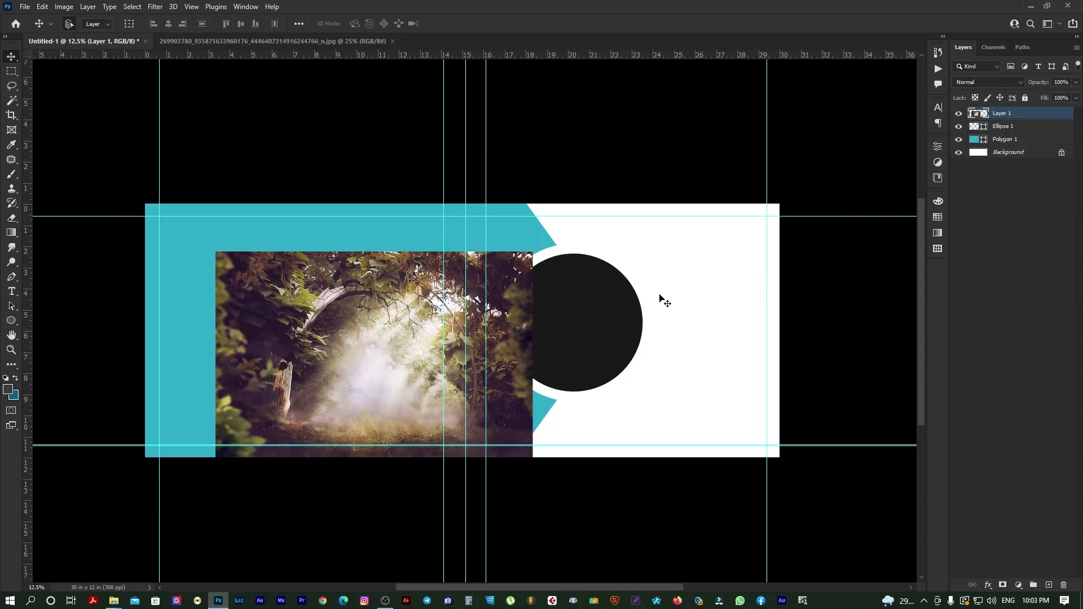
{"action": "left_click", "coordinate": [346, 235]}
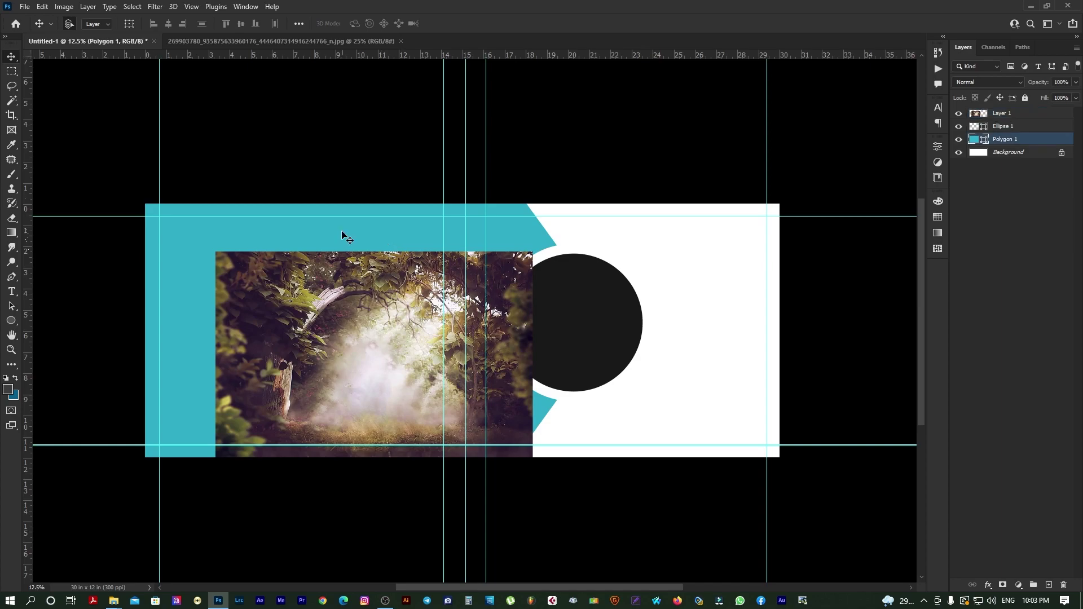
{"action": "right_click", "coordinate": [342, 232]}
{"action": "left_click", "coordinate": [372, 239]}
{"action": "left_click_drag", "start_coordinate": [390, 324], "coordinate": [343, 298]}
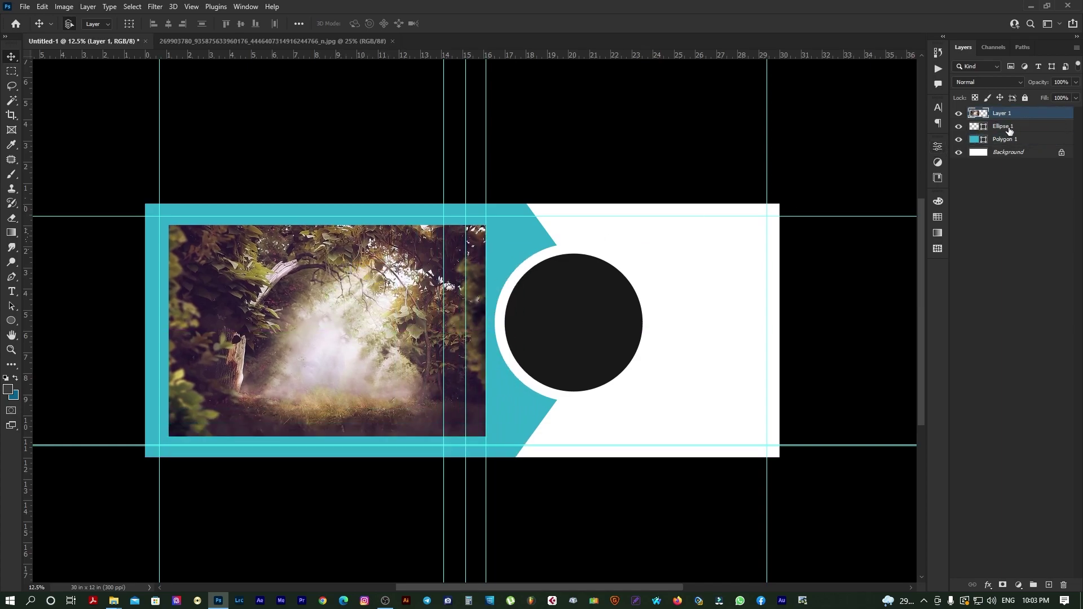
{"action": "left_click", "coordinate": [520, 249]}
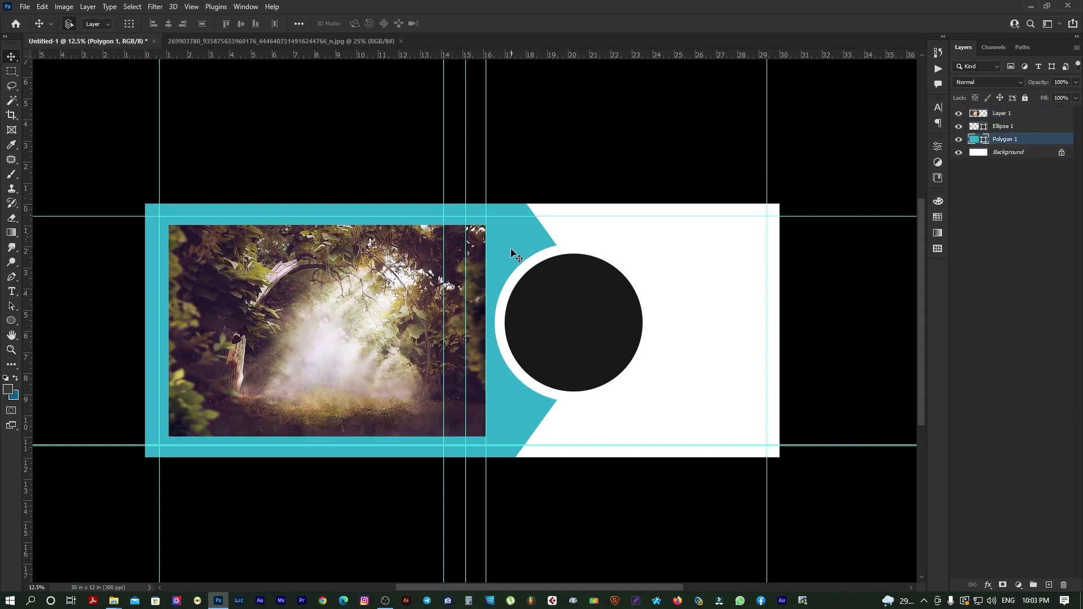
{"action": "left_click_drag", "start_coordinate": [1013, 120], "coordinate": [1033, 131]}
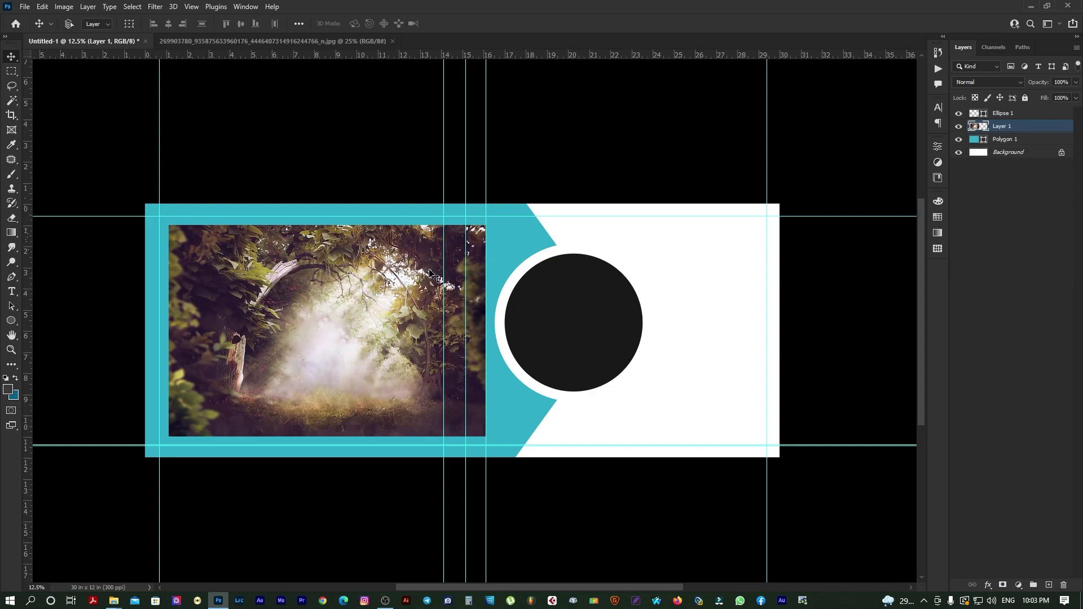
Enlarge the forest photo to cover the teal panel.
{"action": "key", "text": "ctrl+t"}
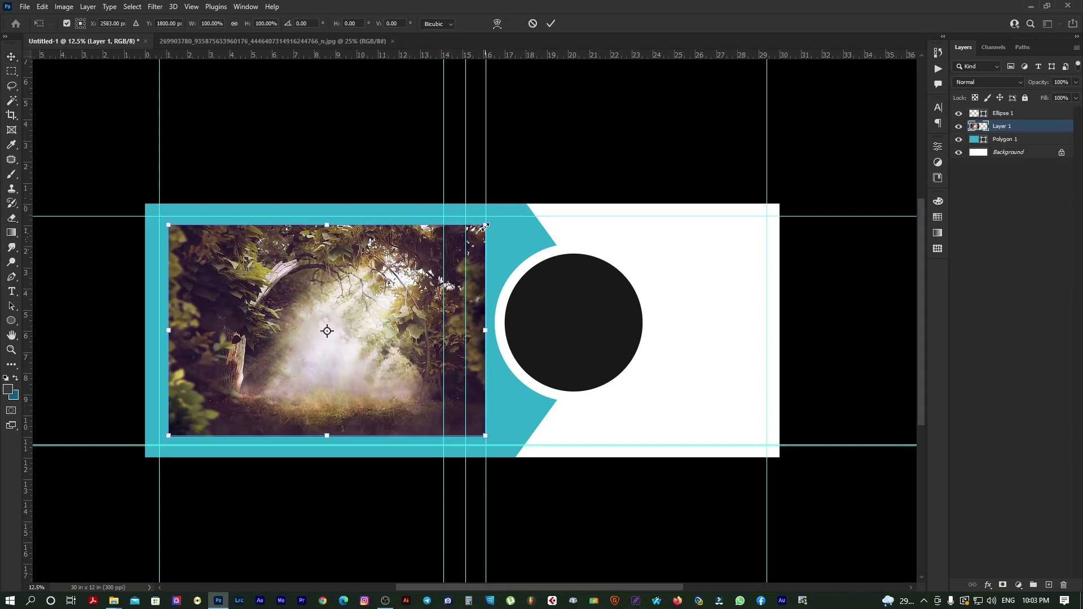
{"action": "left_click_drag", "start_coordinate": [485, 225], "coordinate": [549, 209]}
{"action": "left_click_drag", "start_coordinate": [401, 292], "coordinate": [409, 291]}
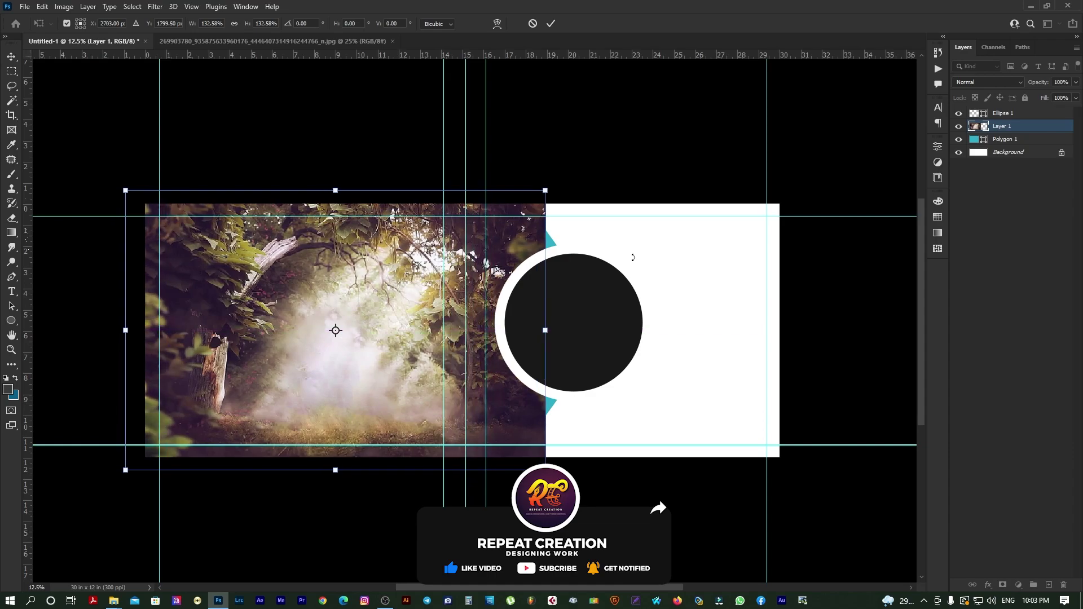
{"action": "key", "text": "Return"}
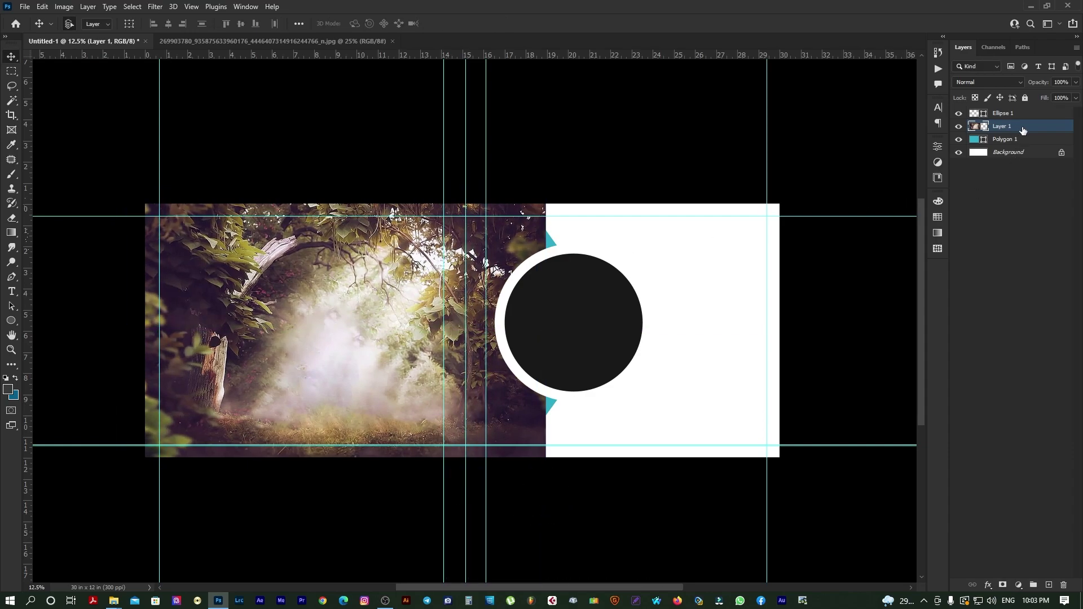
Clip the forest photo to the teal polygon and fine-tune its position and size.
{"action": "right_click", "coordinate": [1023, 130]}
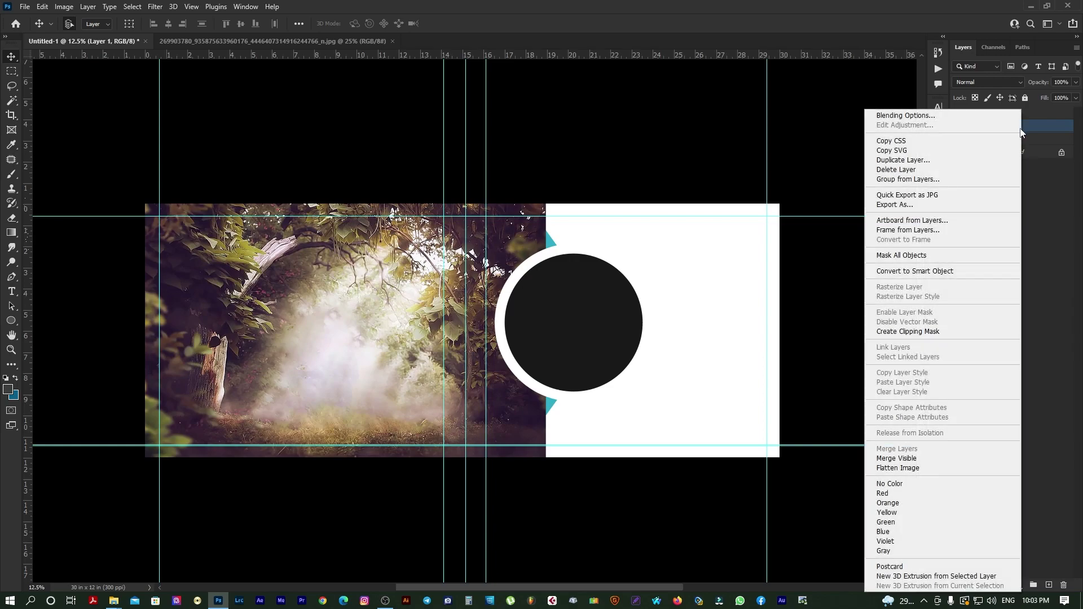
{"action": "left_click", "coordinate": [907, 332]}
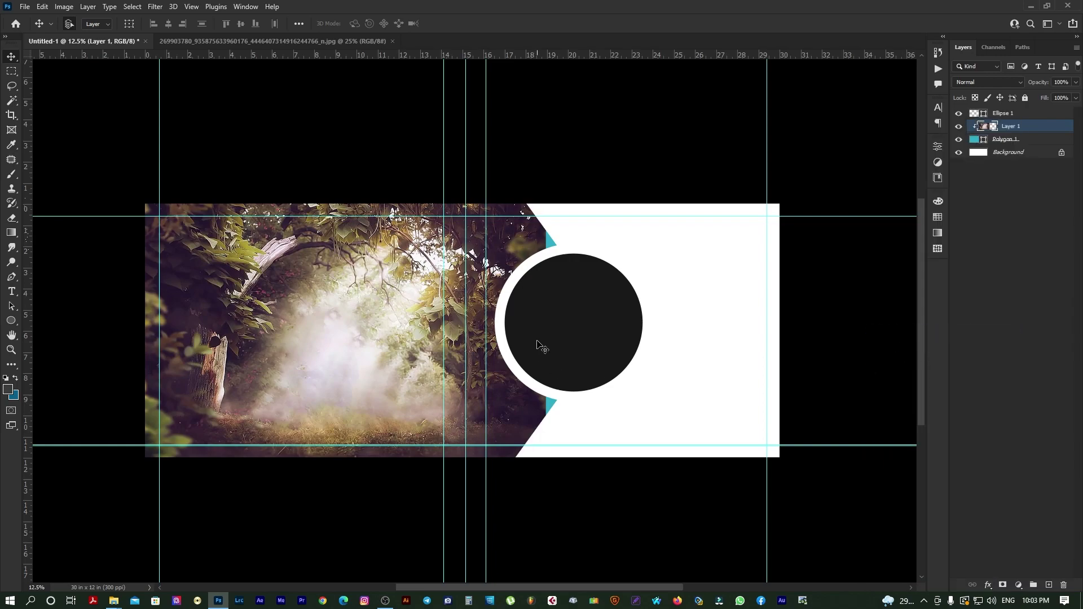
{"action": "key", "text": "ctrl+t"}
{"action": "mouse_move", "coordinate": [351, 332]}
{"action": "left_mouse_down"}
{"action": "mouse_move", "coordinate": [372, 330]}
{"action": "mouse_move", "coordinate": [362, 318]}
{"action": "left_mouse_up"}
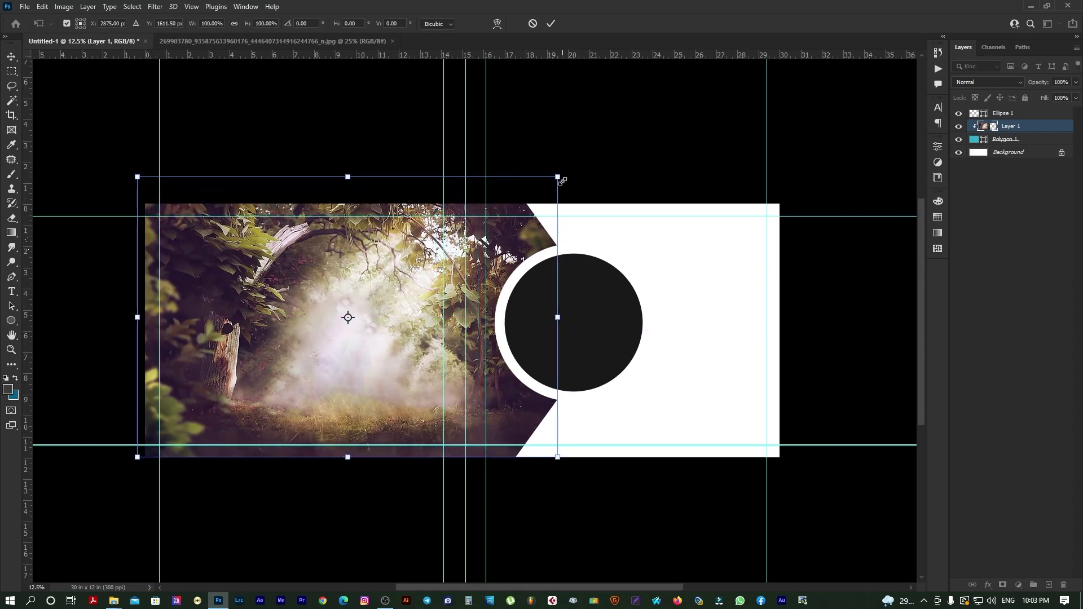
{"action": "left_click_drag", "start_coordinate": [563, 181], "coordinate": [565, 178]}
{"action": "left_click_drag", "start_coordinate": [349, 175], "coordinate": [351, 196]}
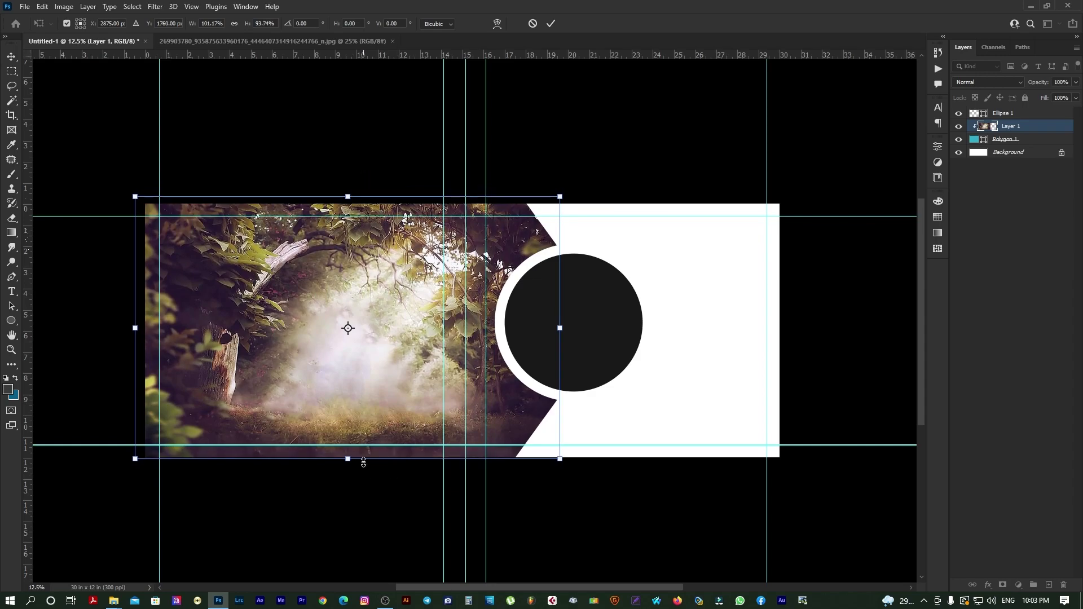
{"action": "key", "text": "Return"}
{"action": "left_click_drag", "start_coordinate": [471, 391], "coordinate": [441, 393]}
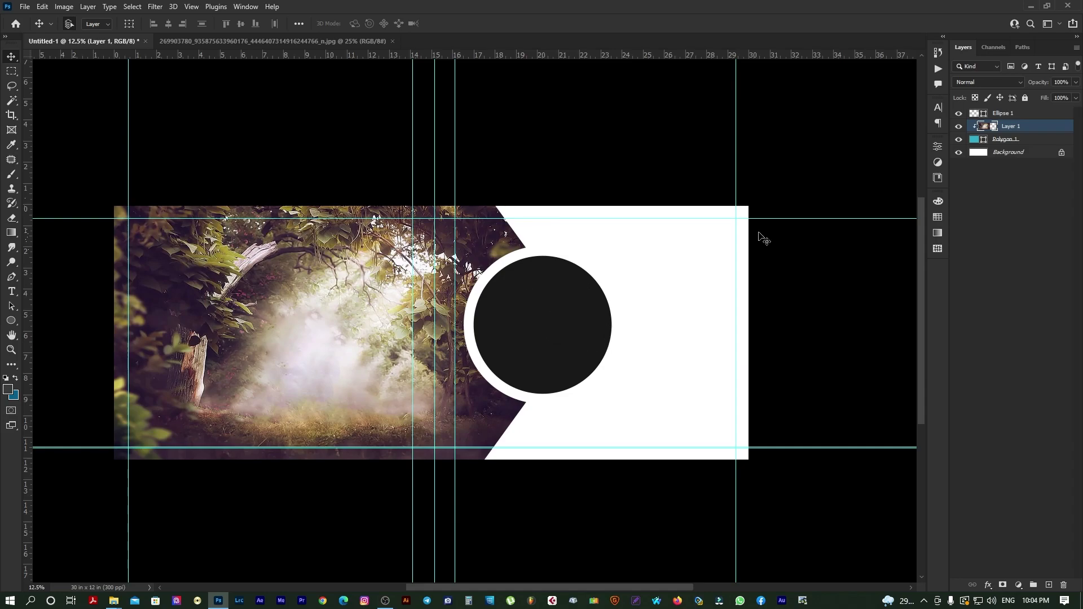
{"action": "left_click", "coordinate": [560, 298]}
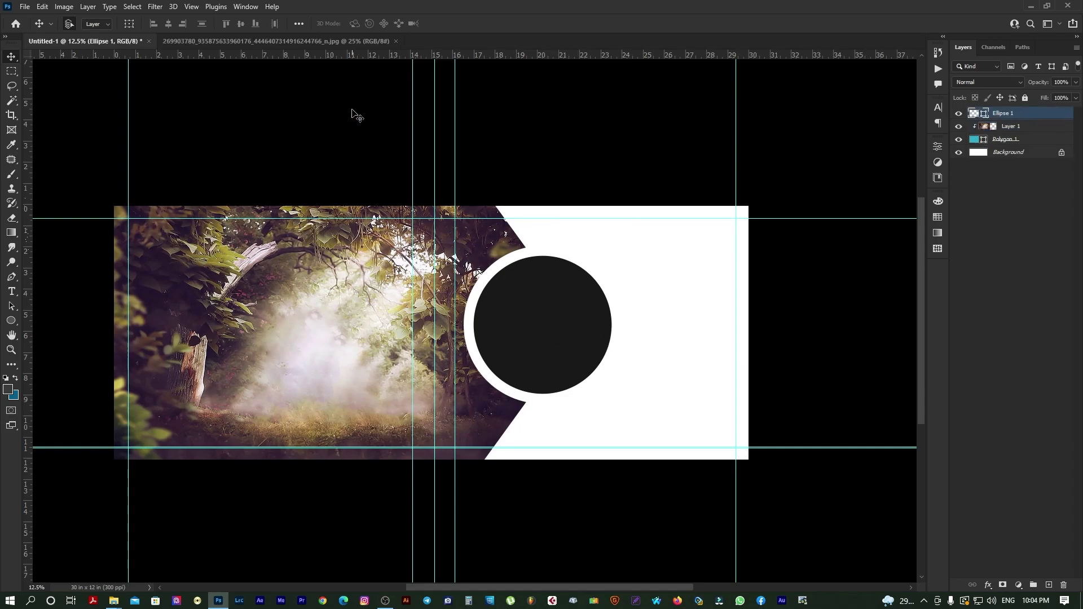
Bring a second copy of the forest photo in as Layer 2 and clip it inside the circle.
{"action": "left_click", "coordinate": [263, 42]}
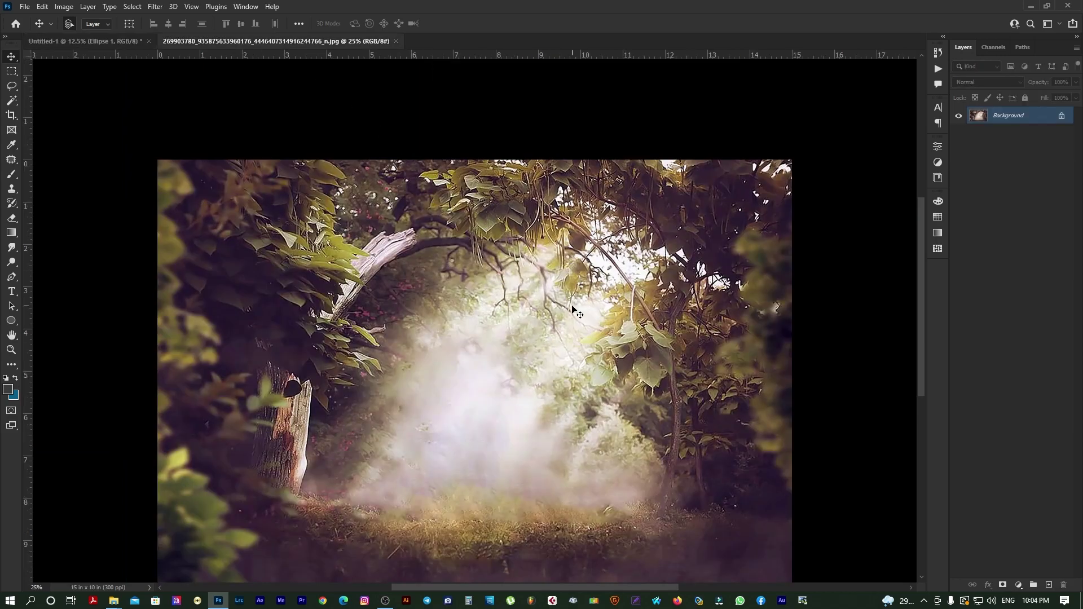
{"action": "mouse_move", "coordinate": [599, 325]}
{"action": "left_mouse_down"}
{"action": "mouse_move", "coordinate": [90, 45]}
{"action": "mouse_move", "coordinate": [455, 215]}
{"action": "mouse_move", "coordinate": [555, 324]}
{"action": "mouse_move", "coordinate": [629, 323]}
{"action": "mouse_move", "coordinate": [594, 312]}
{"action": "left_mouse_up"}
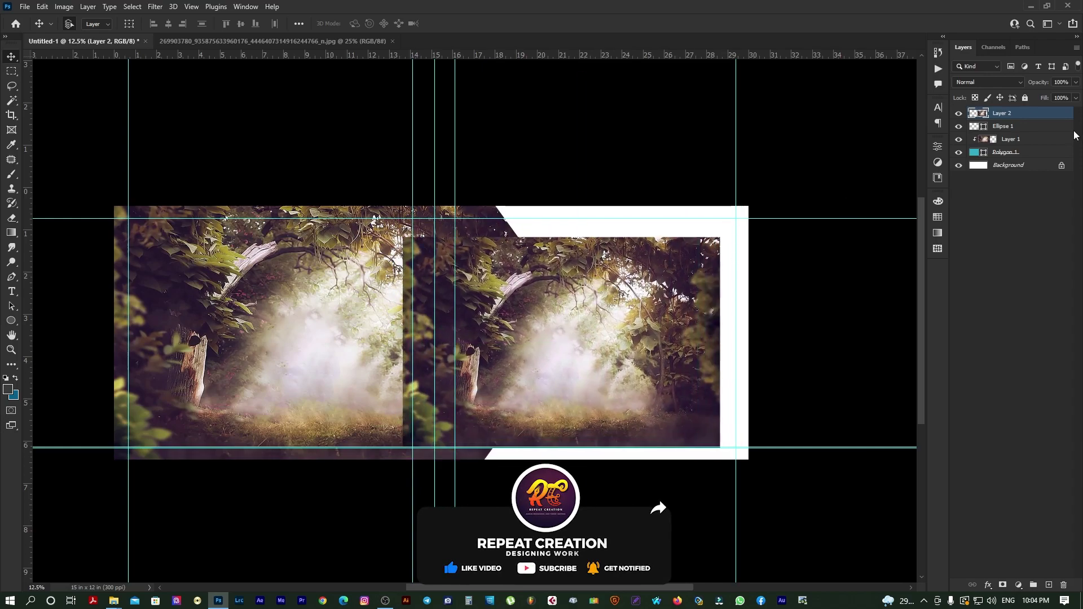
{"action": "left_click", "coordinate": [1005, 127]}
{"action": "left_click", "coordinate": [1009, 115]}
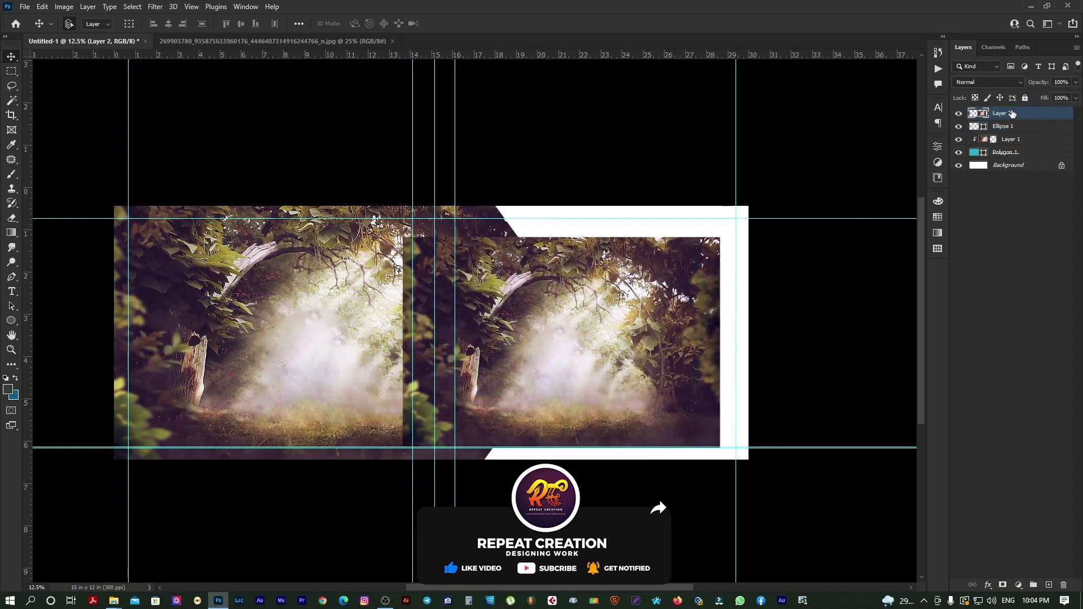
{"action": "right_click", "coordinate": [1010, 114]}
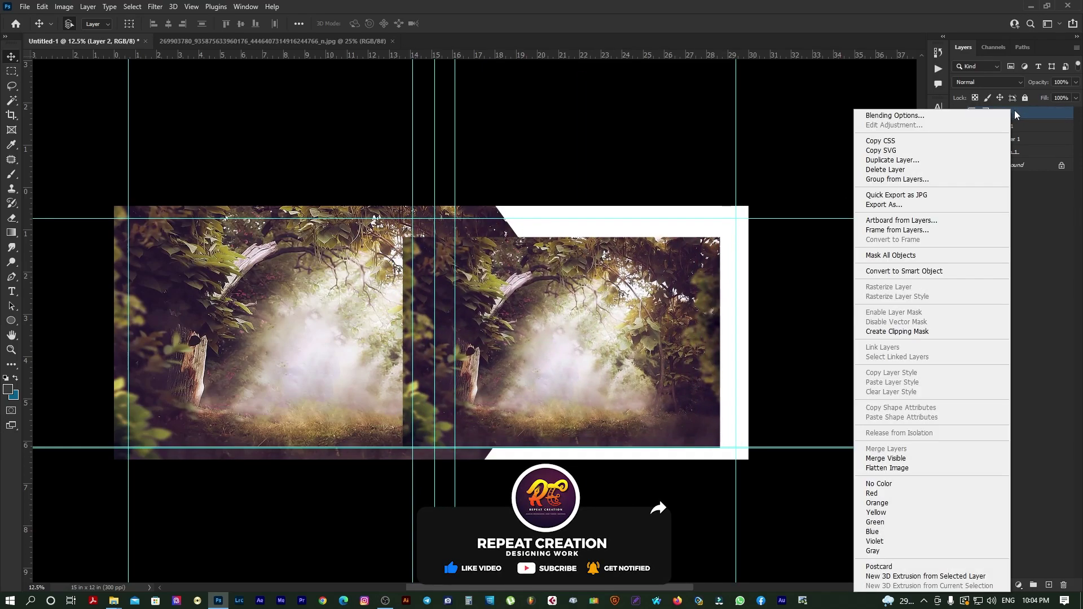
{"action": "left_click", "coordinate": [897, 331]}
Shrink the circle photo to about 82% and shift it into place, then reselect Layer 1.
{"action": "key", "text": "ctrl+t"}
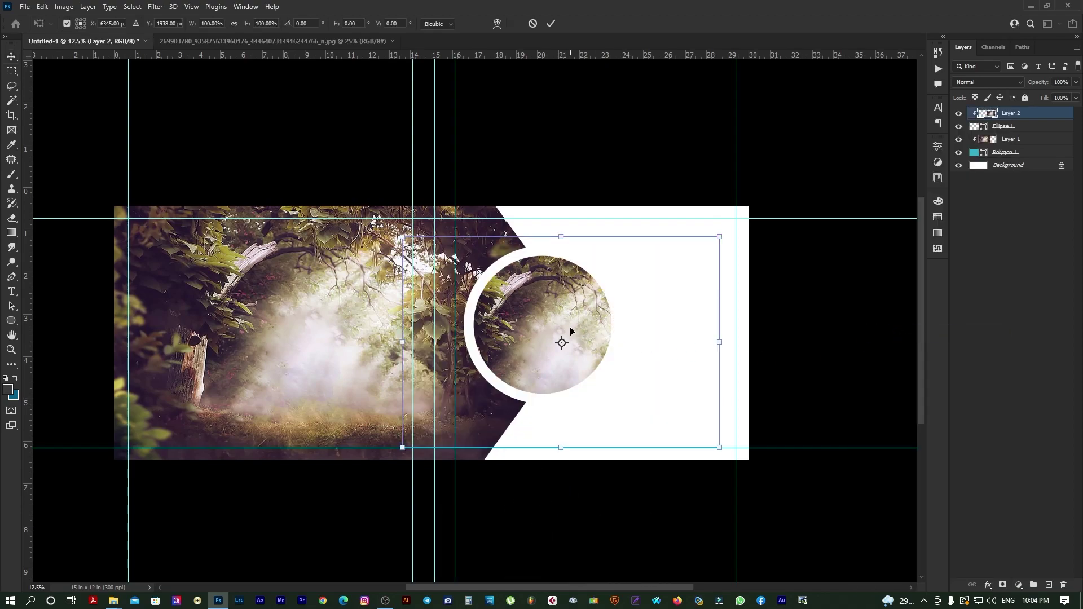
{"action": "left_click_drag", "start_coordinate": [563, 334], "coordinate": [536, 337]}
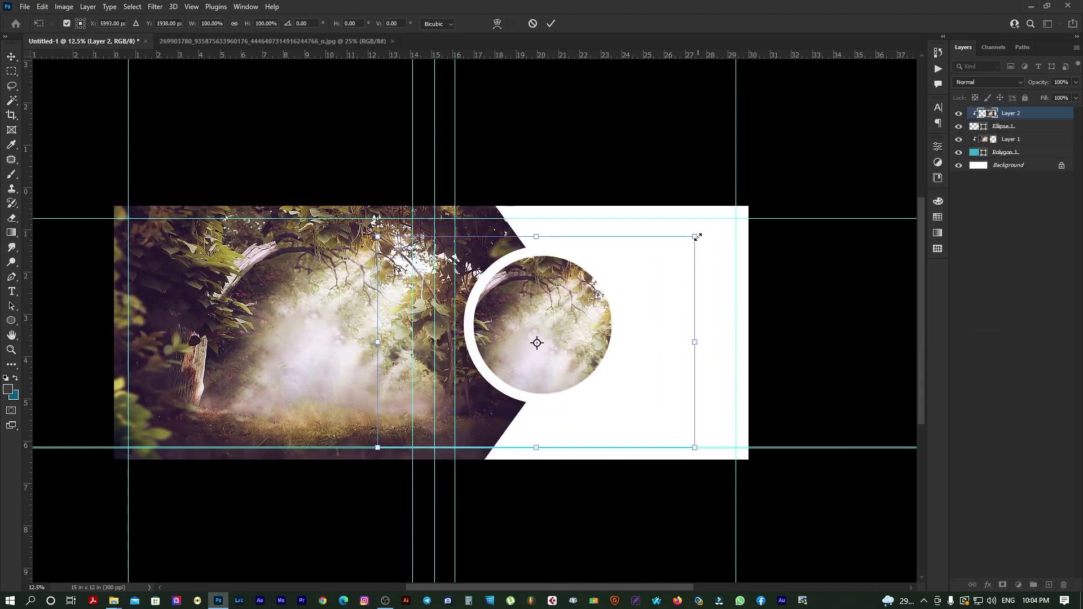
{"action": "left_click_drag", "start_coordinate": [694, 237], "coordinate": [666, 256]}
{"action": "mouse_move", "coordinate": [601, 315]}
{"action": "left_mouse_down"}
{"action": "mouse_move", "coordinate": [616, 296]}
{"action": "mouse_move", "coordinate": [608, 305]}
{"action": "left_mouse_up"}
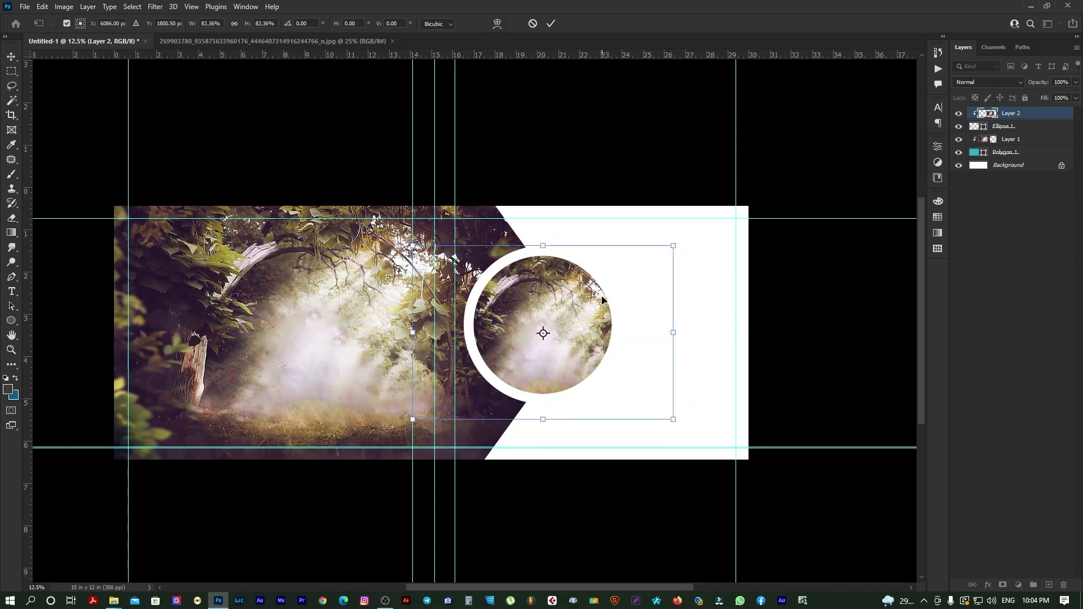
{"action": "key", "text": "Return"}
{"action": "left_click_drag", "start_coordinate": [533, 318], "coordinate": [566, 312]}
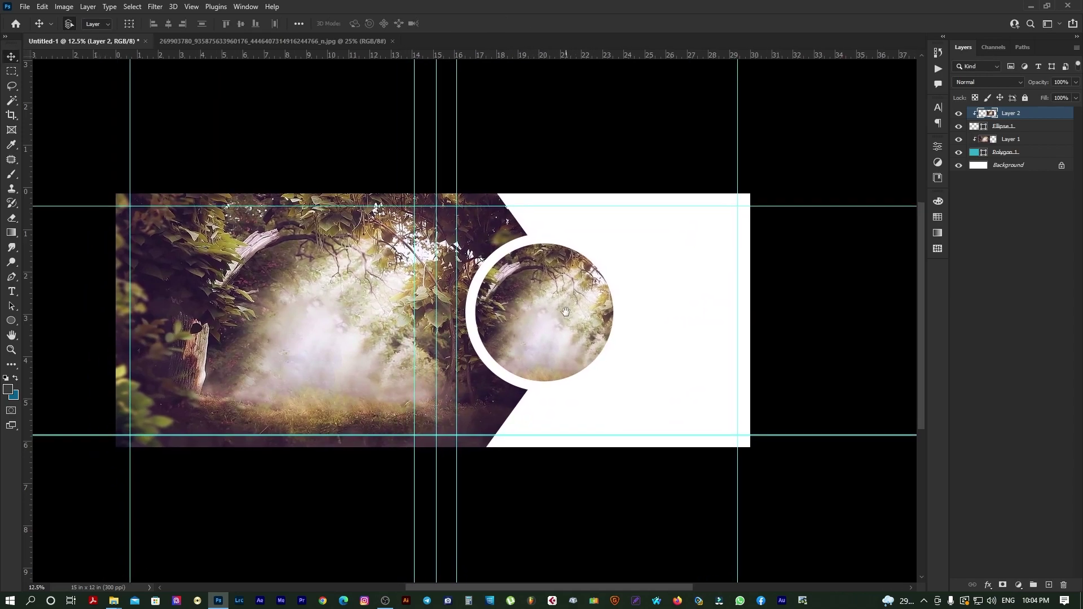
{"action": "right_click", "coordinate": [327, 314]}
{"action": "left_click", "coordinate": [332, 313]}
{"action": "left_click_drag", "start_coordinate": [331, 310], "coordinate": [340, 309]}
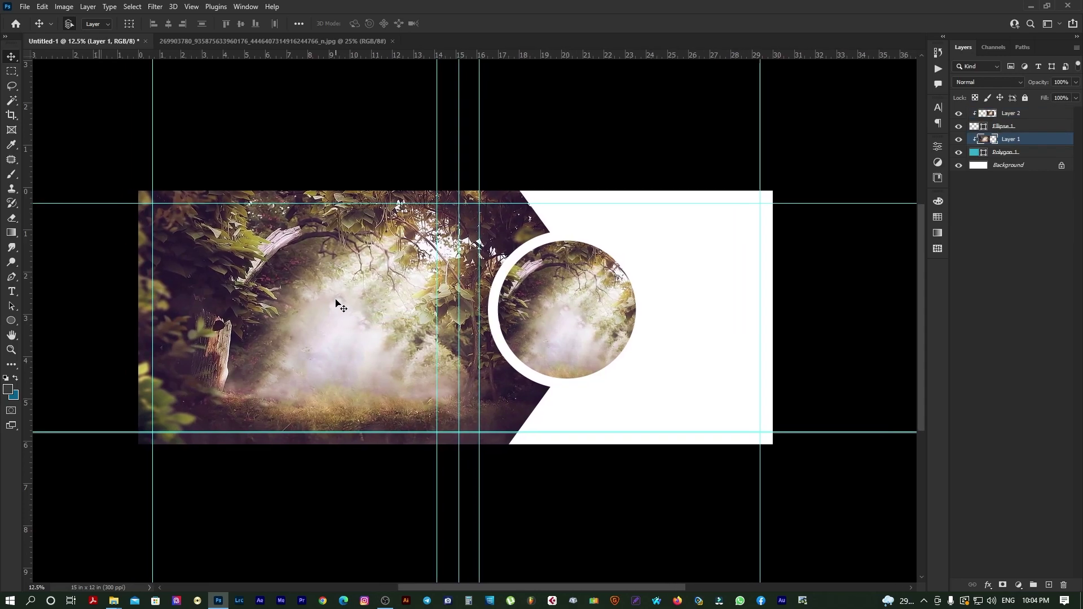
Open the couple PSD from the photo folder in Adobe Photoshop 2022.
{"action": "mouse_move", "coordinate": [113, 600]}
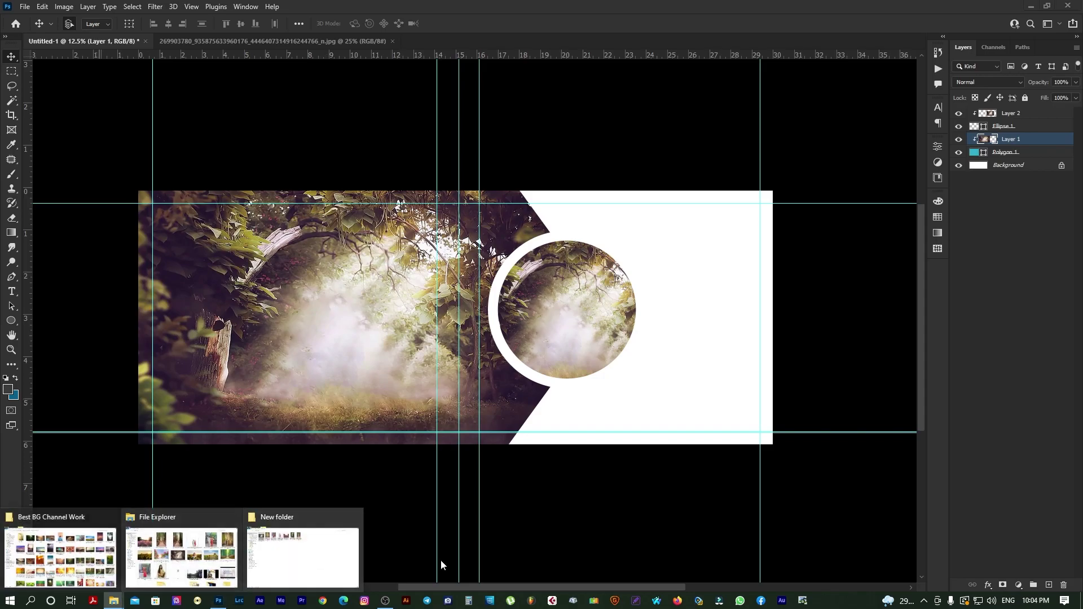
{"action": "left_click", "coordinate": [305, 550]}
{"action": "right_click", "coordinate": [326, 79]}
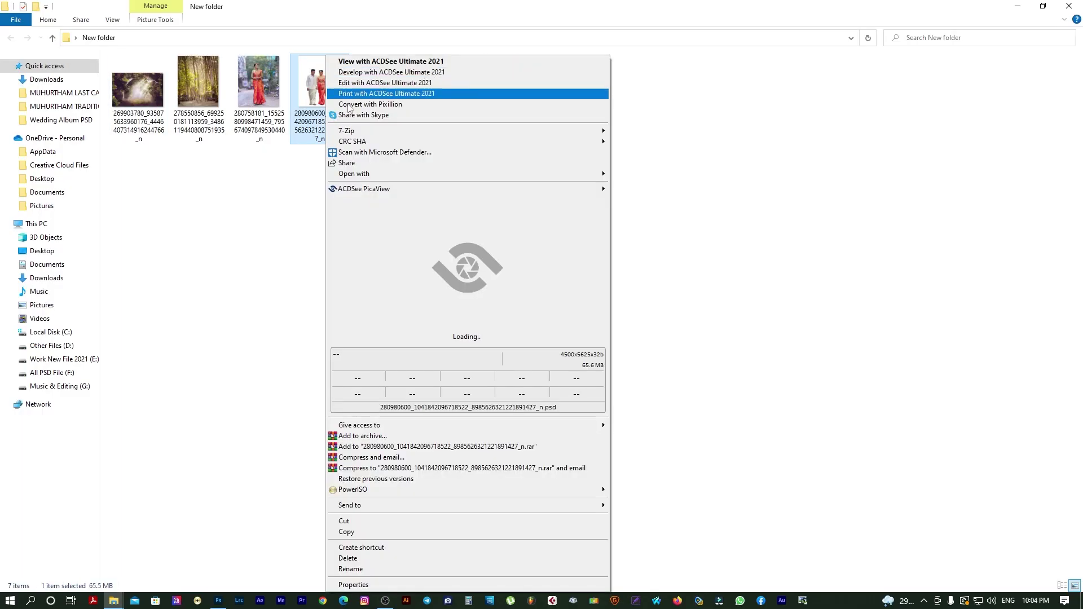
{"action": "mouse_move", "coordinate": [364, 178]}
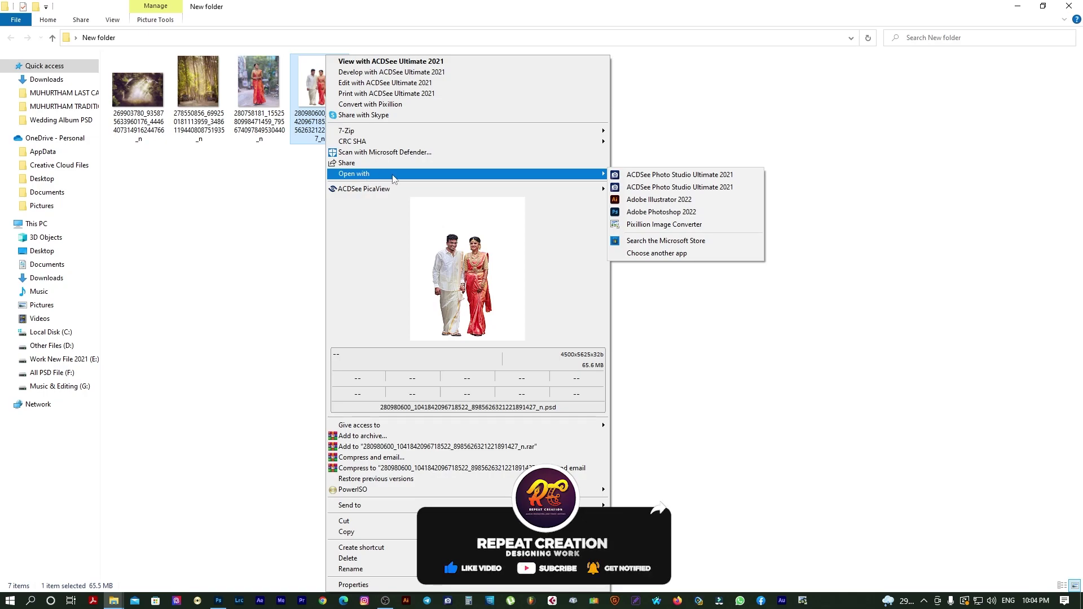
{"action": "left_click", "coordinate": [639, 213]}
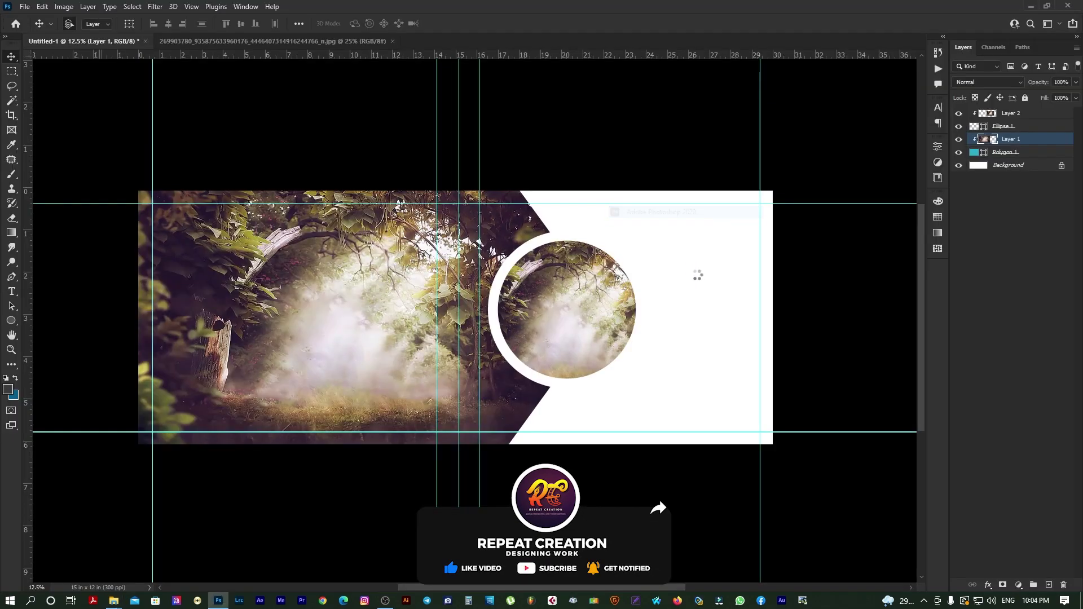
Drop the couple layer into the album document and scale it to about 59%.
{"action": "left_click_drag", "start_coordinate": [495, 300], "coordinate": [125, 38]}
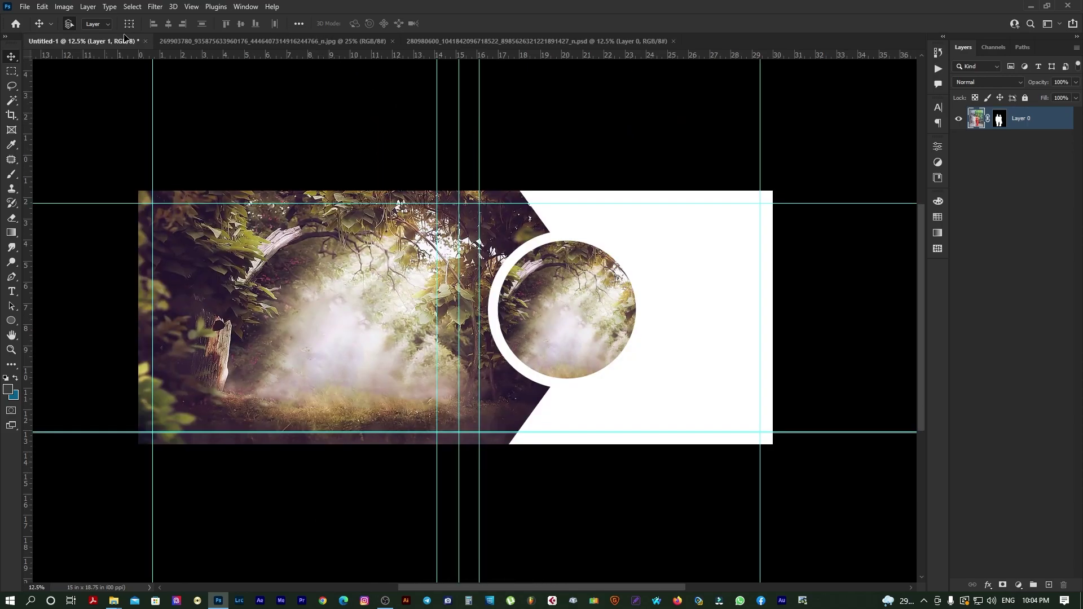
{"action": "left_click_drag", "start_coordinate": [351, 320], "coordinate": [354, 320]}
{"action": "key", "text": "ctrl+t"}
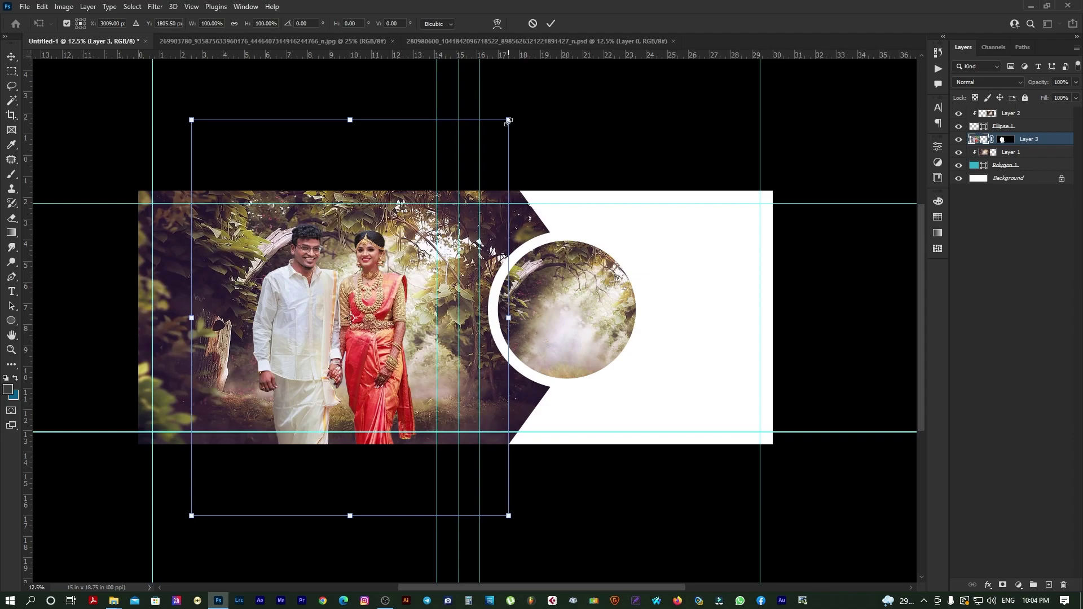
{"action": "left_click_drag", "start_coordinate": [509, 120], "coordinate": [449, 210]}
Position the couple in the forest panel left of the circle, commit, and hide guides.
{"action": "key", "text": "Tab"}
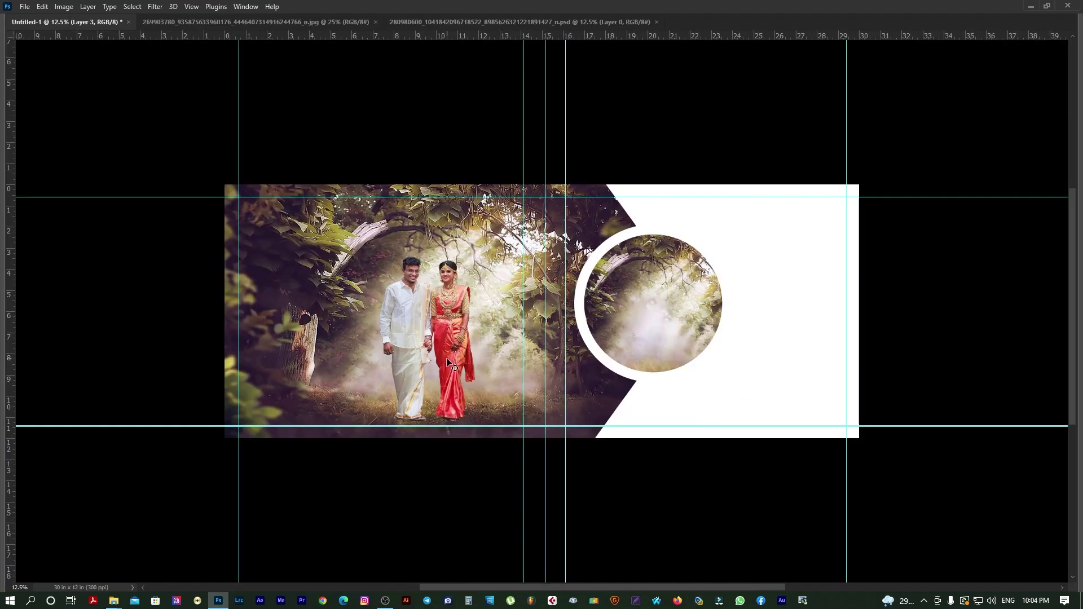
{"action": "scroll", "coordinate": [465, 350], "scroll_direction": "up", "scroll_amount": 2}
{"action": "left_click_drag", "start_coordinate": [531, 305], "coordinate": [430, 389]}
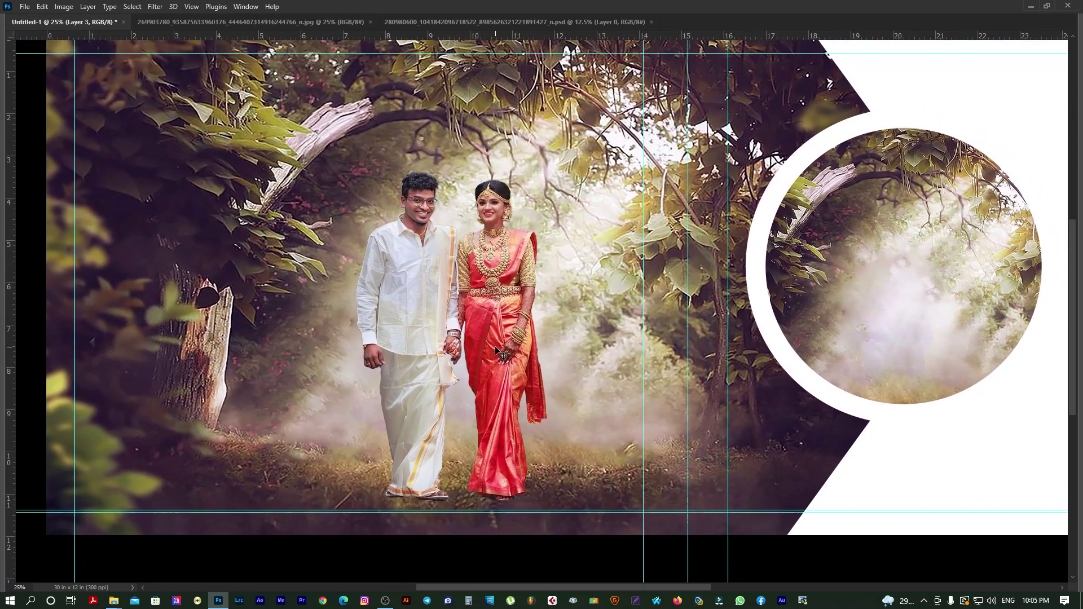
{"action": "mouse_move", "coordinate": [496, 347]}
{"action": "left_mouse_down"}
{"action": "mouse_move", "coordinate": [493, 333]}
{"action": "mouse_move", "coordinate": [484, 361]}
{"action": "left_mouse_up"}
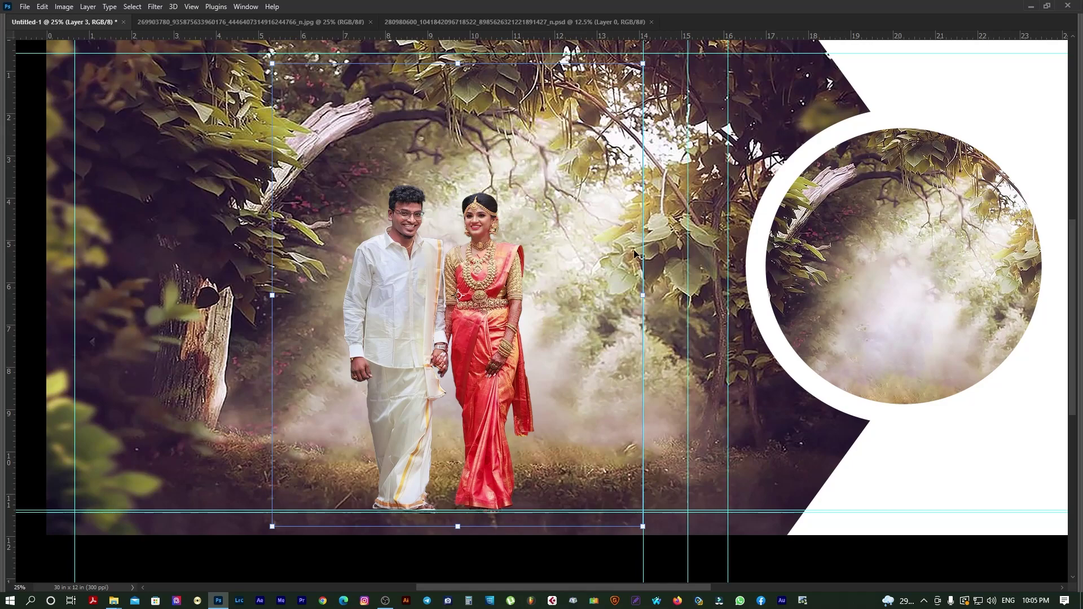
{"action": "left_click_drag", "start_coordinate": [642, 528], "coordinate": [634, 513]}
{"action": "left_click_drag", "start_coordinate": [516, 406], "coordinate": [501, 418]}
{"action": "key", "text": "Return"}
{"action": "key", "text": "ctrl+semicolon"}
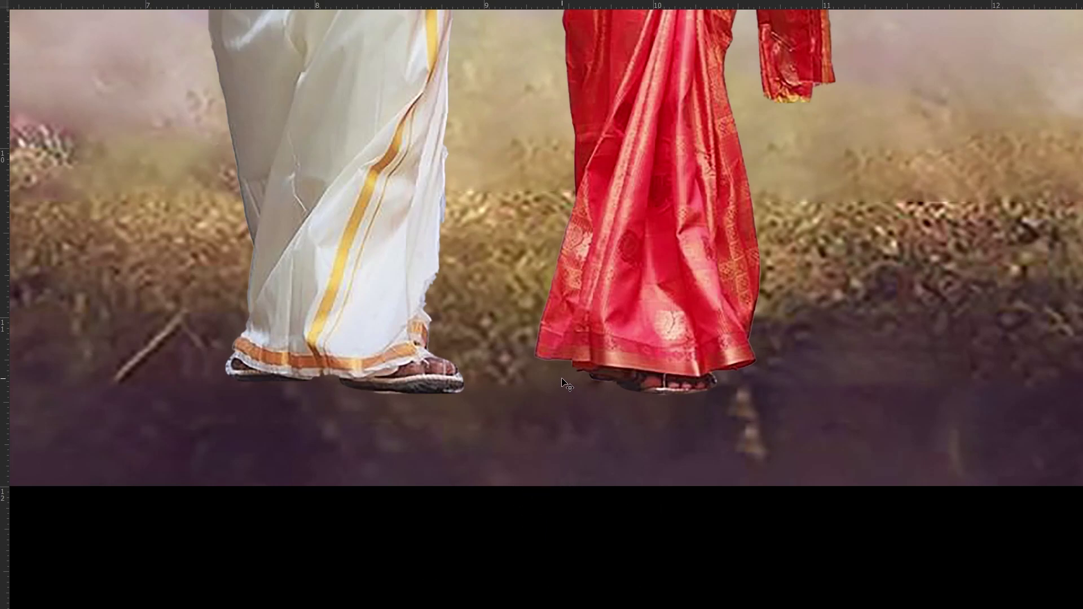
Add a new layer and set up a black soft round brush for the shadow.
{"action": "key", "text": "f"}
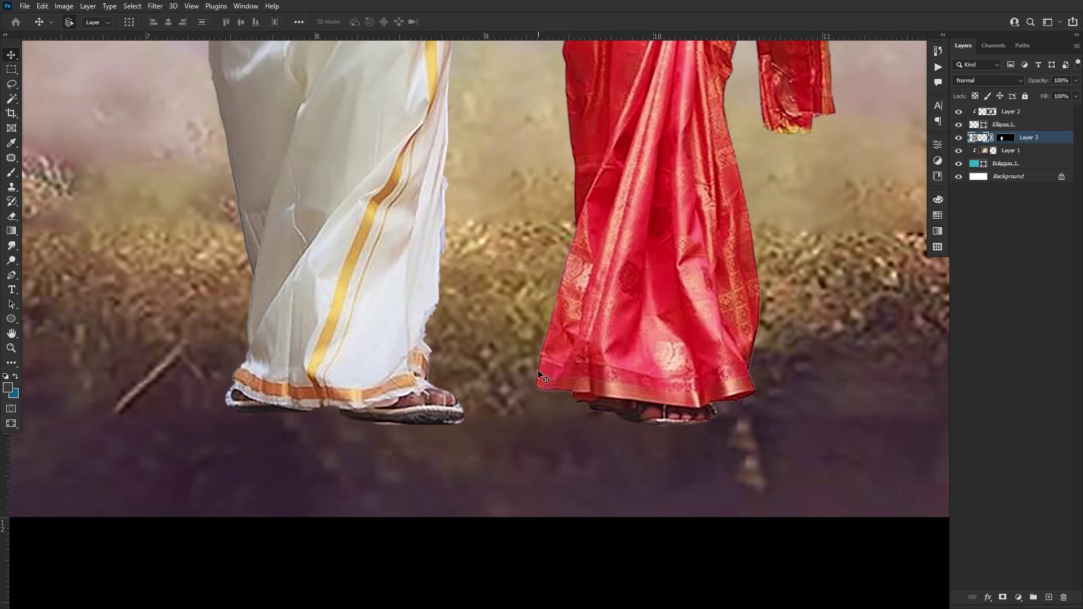
{"action": "left_click", "coordinate": [1048, 598]}
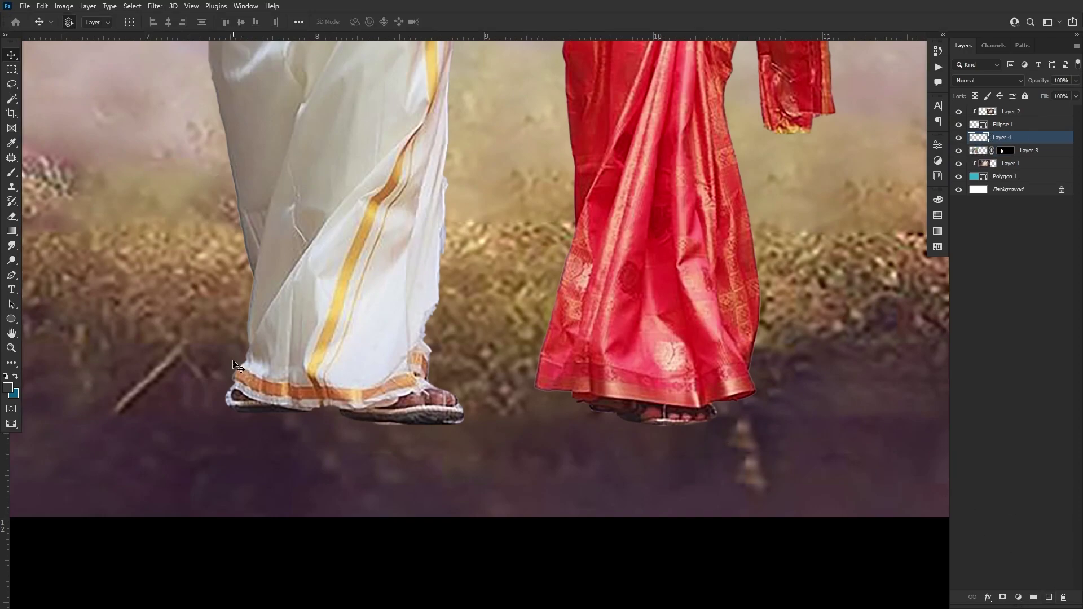
{"action": "key", "text": "b"}
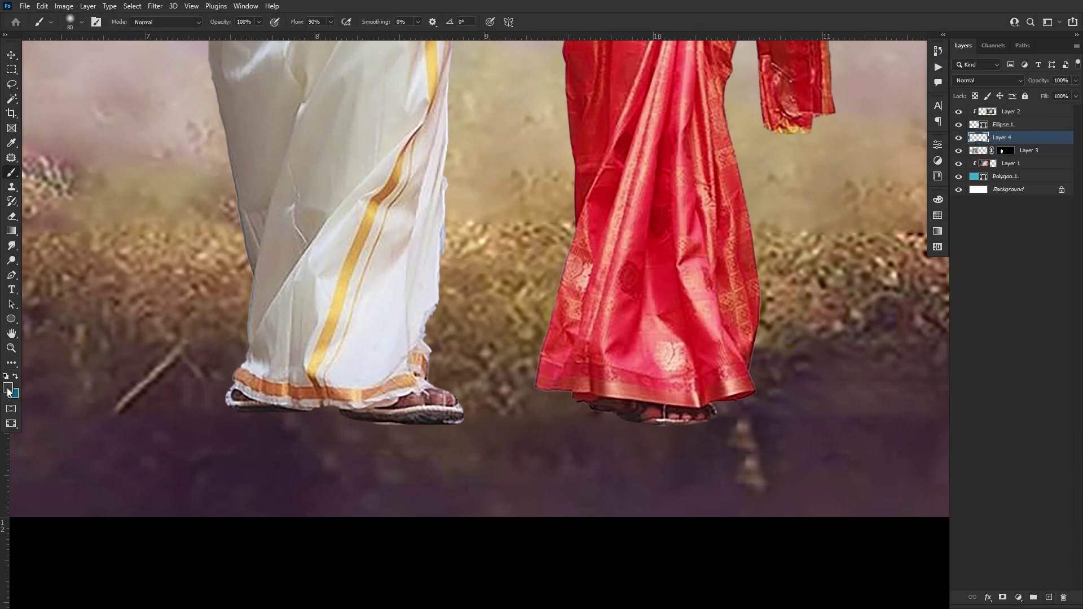
{"action": "left_click", "coordinate": [8, 389]}
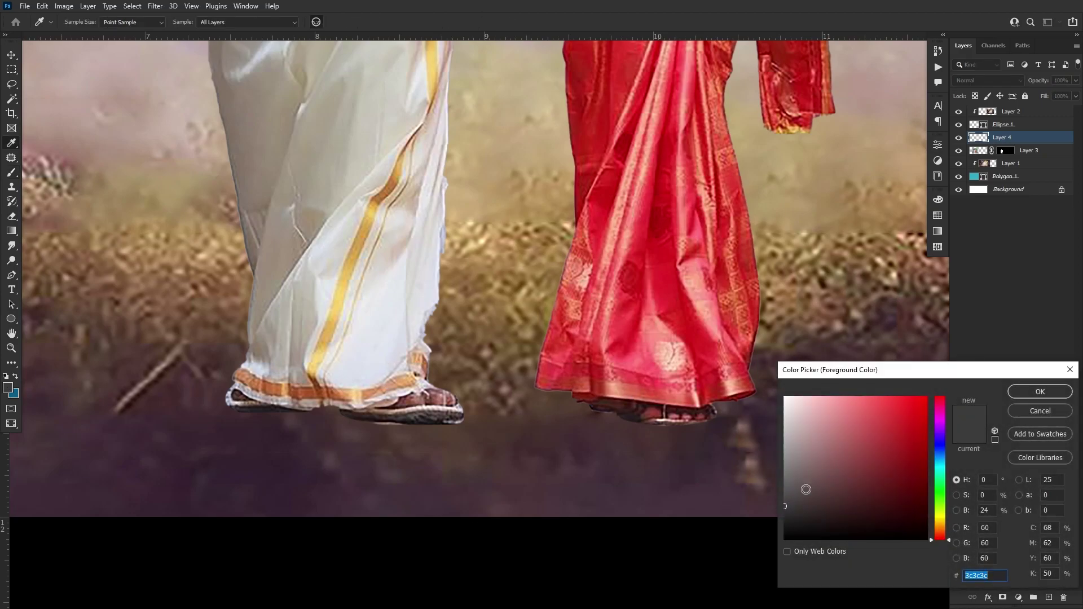
{"action": "left_click_drag", "start_coordinate": [793, 514], "coordinate": [782, 542]}
{"action": "left_click", "coordinate": [1042, 396]}
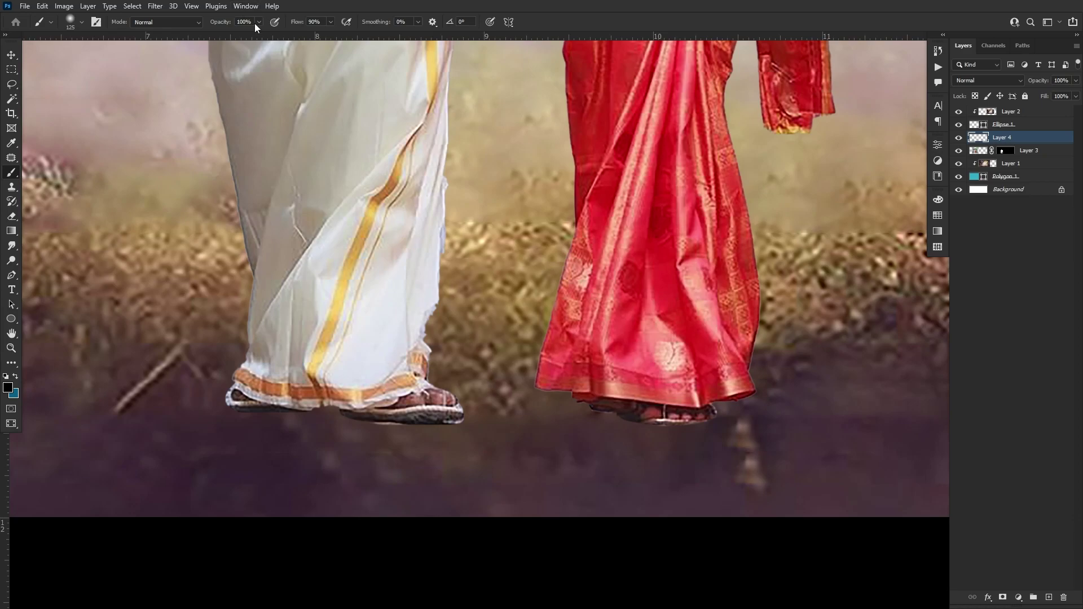
{"action": "right_click", "coordinate": [501, 350]}
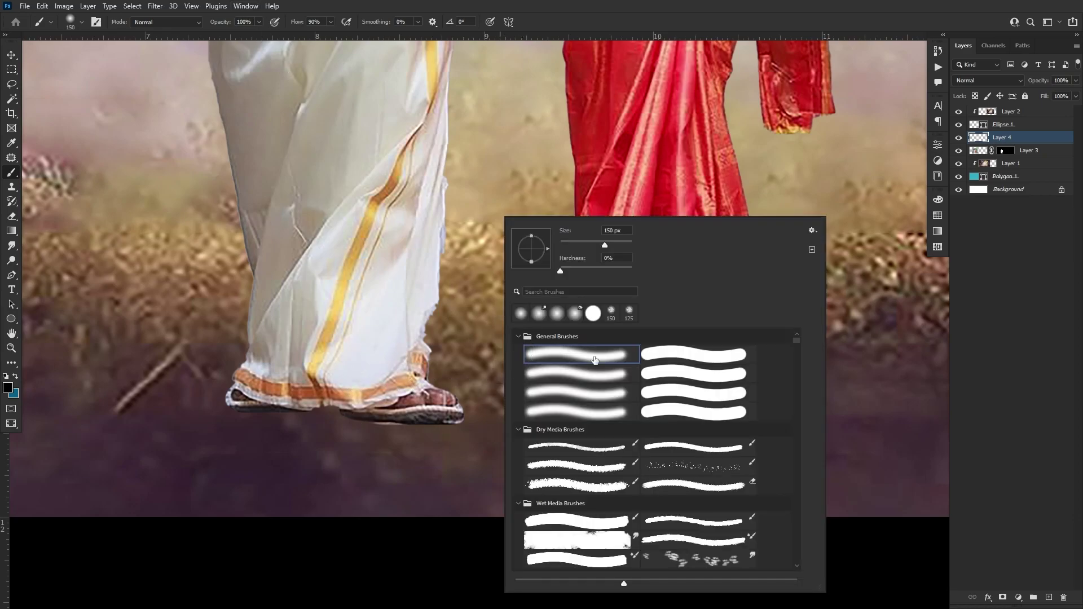
{"action": "double_click", "coordinate": [590, 357]}
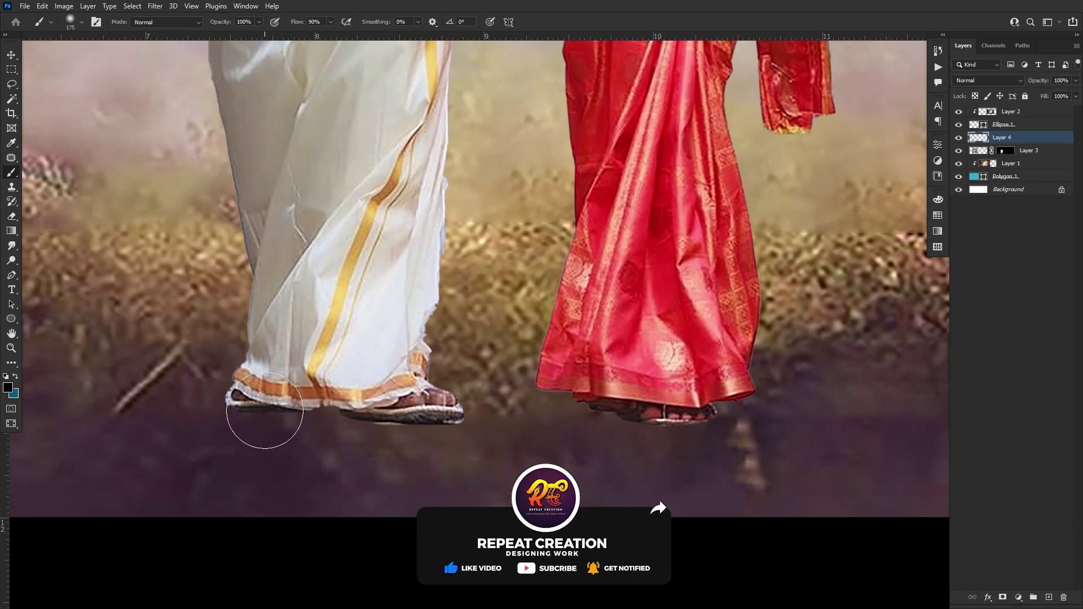
Paint shadows under both couple's feet, move the layer beneath the couple, set 57% opacity.
{"action": "mouse_move", "coordinate": [258, 404]}
{"action": "left_mouse_down"}
{"action": "mouse_move", "coordinate": [380, 402]}
{"action": "mouse_move", "coordinate": [440, 417]}
{"action": "mouse_move", "coordinate": [245, 396]}
{"action": "left_mouse_up"}
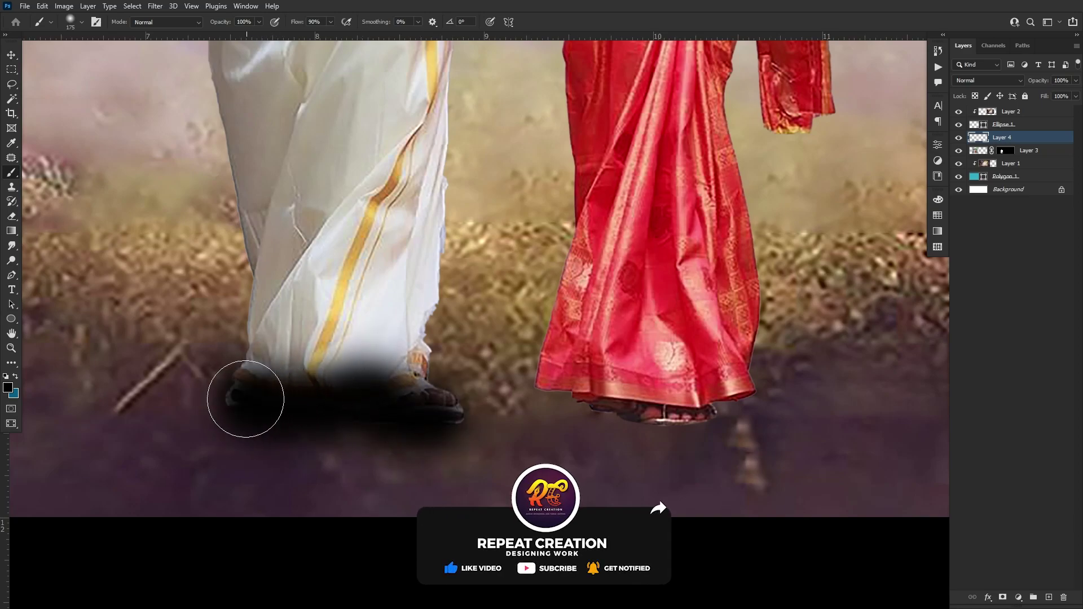
{"action": "mouse_move", "coordinate": [592, 410]}
{"action": "left_mouse_down"}
{"action": "mouse_move", "coordinate": [725, 397]}
{"action": "mouse_move", "coordinate": [753, 380]}
{"action": "mouse_move", "coordinate": [623, 393]}
{"action": "mouse_move", "coordinate": [542, 390]}
{"action": "left_mouse_up"}
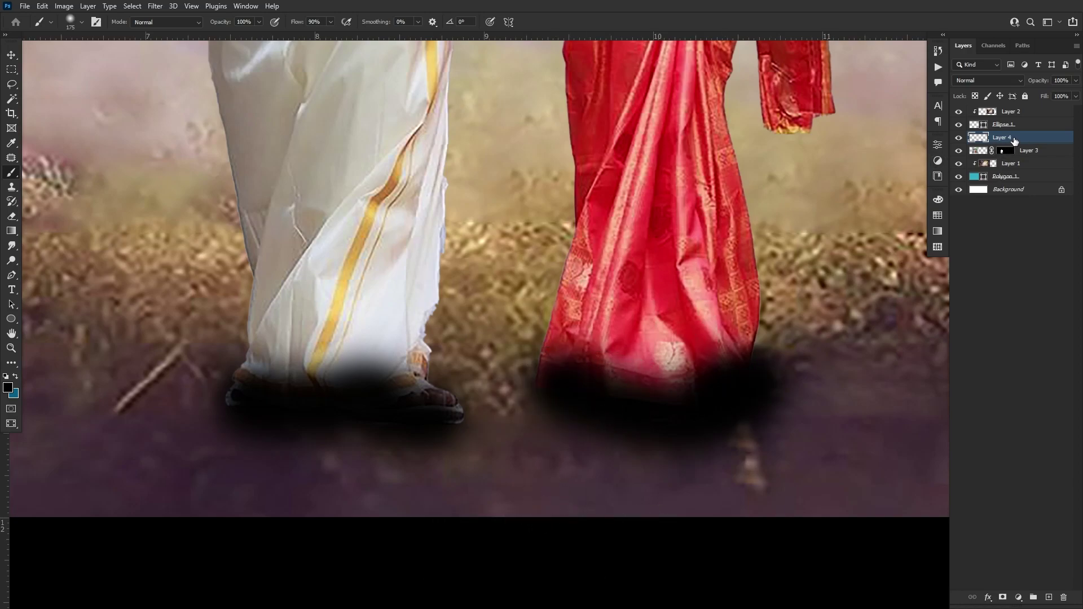
{"action": "left_click_drag", "start_coordinate": [1014, 140], "coordinate": [1019, 159]}
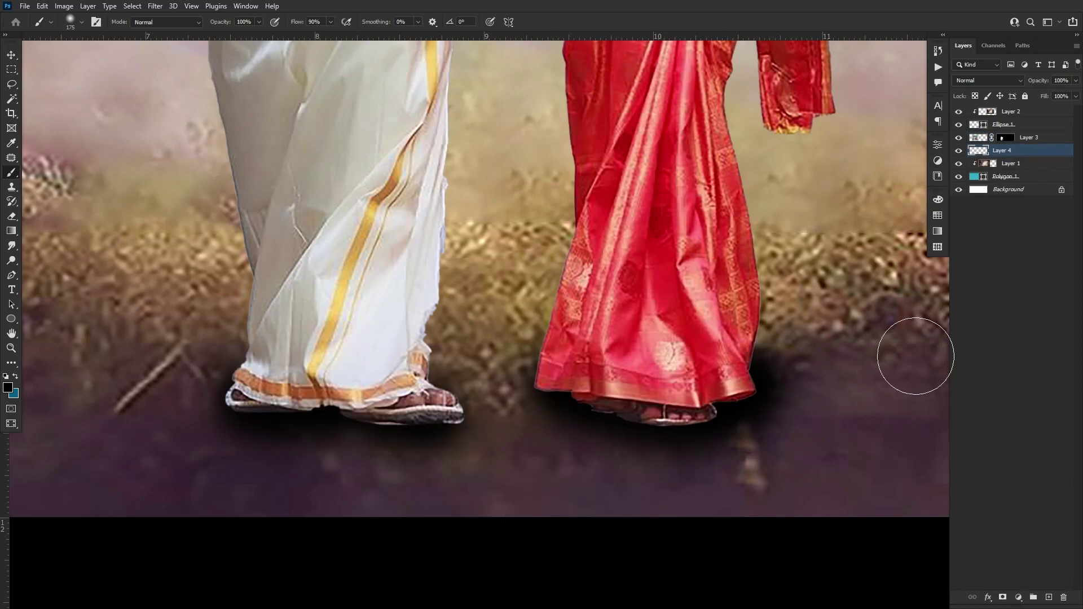
{"action": "left_click", "coordinate": [1076, 82]}
{"action": "left_click_drag", "start_coordinate": [1065, 96], "coordinate": [1054, 96]}
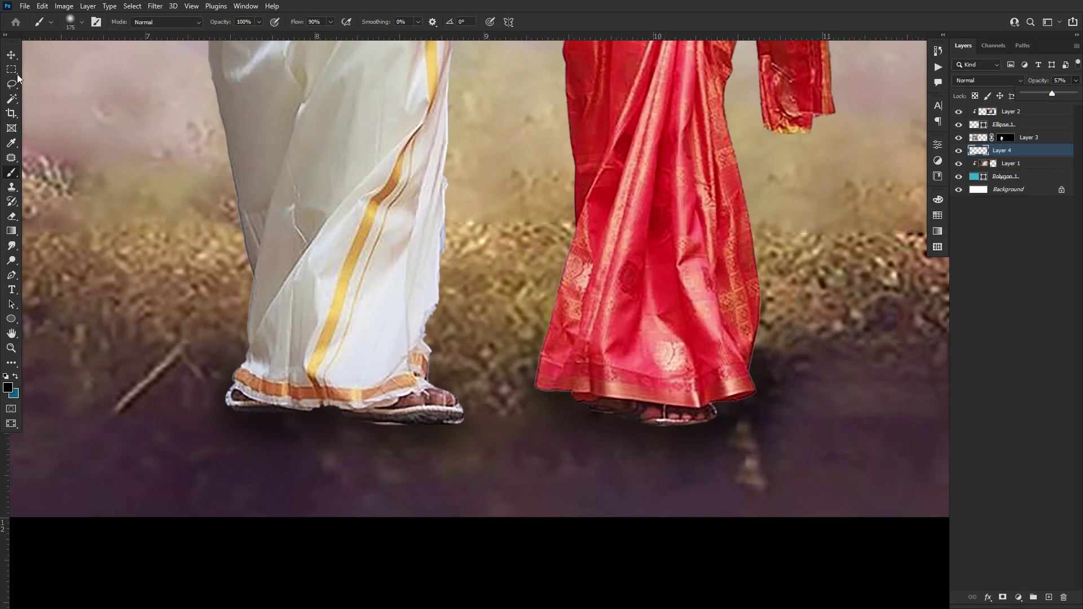
Select the couple's Layer 3 and switch to a 300 px Burn brush.
{"action": "left_click", "coordinate": [11, 55]}
{"action": "left_click_drag", "start_coordinate": [473, 372], "coordinate": [431, 365]}
{"action": "left_click", "coordinate": [357, 393]}
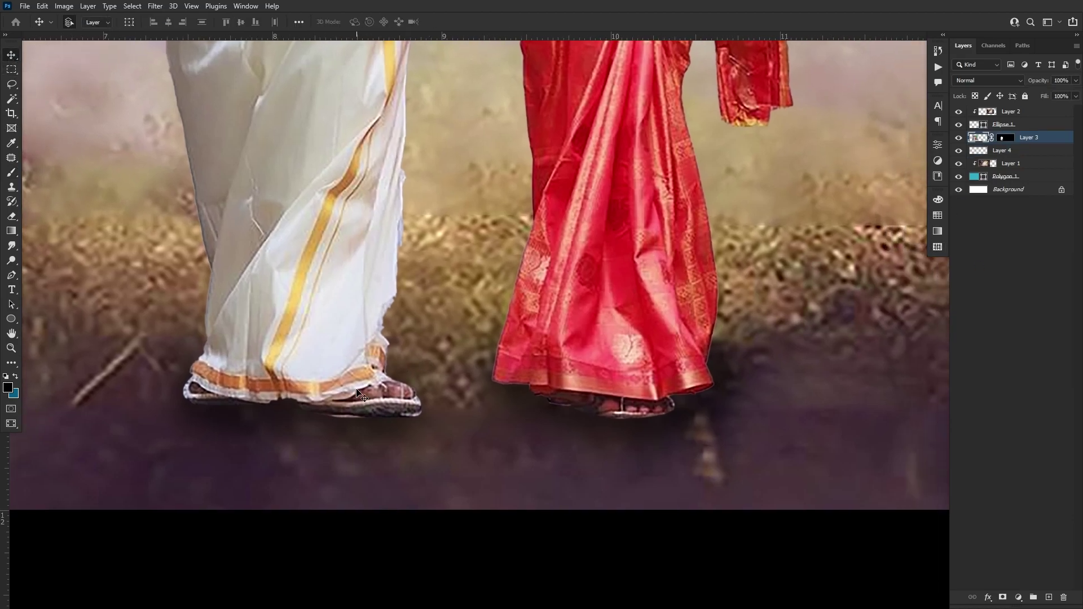
{"action": "right_click", "coordinate": [645, 347]}
{"action": "left_click", "coordinate": [660, 352]}
{"action": "key", "text": "o"}
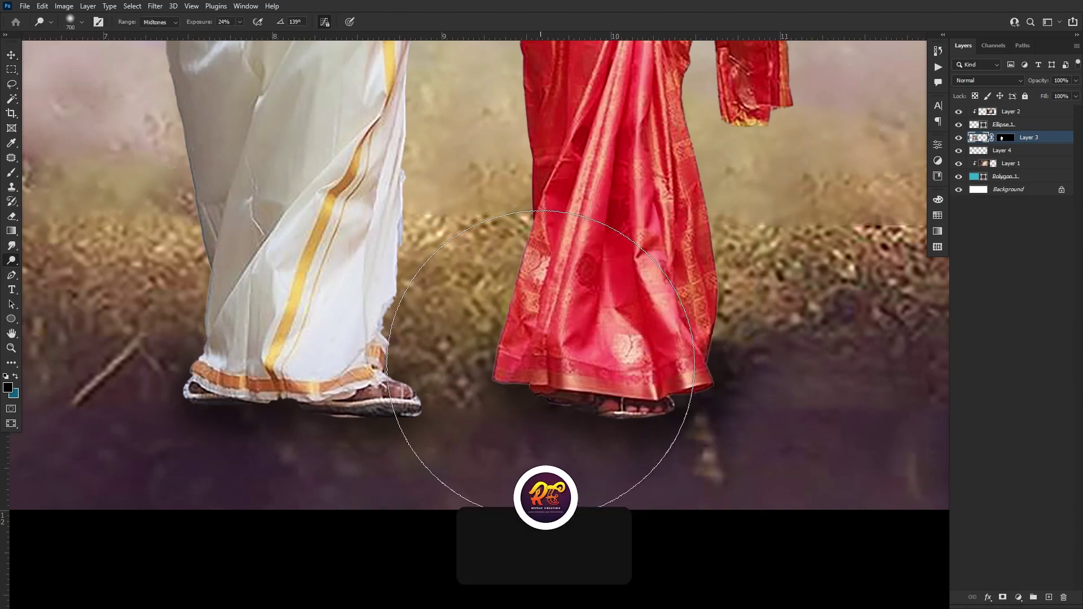
{"action": "key", "text": "bracketleft"}
{"action": "key", "text": "bracketleft"}
{"action": "key", "text": "bracketleft"}
{"action": "key", "text": "bracketleft"}
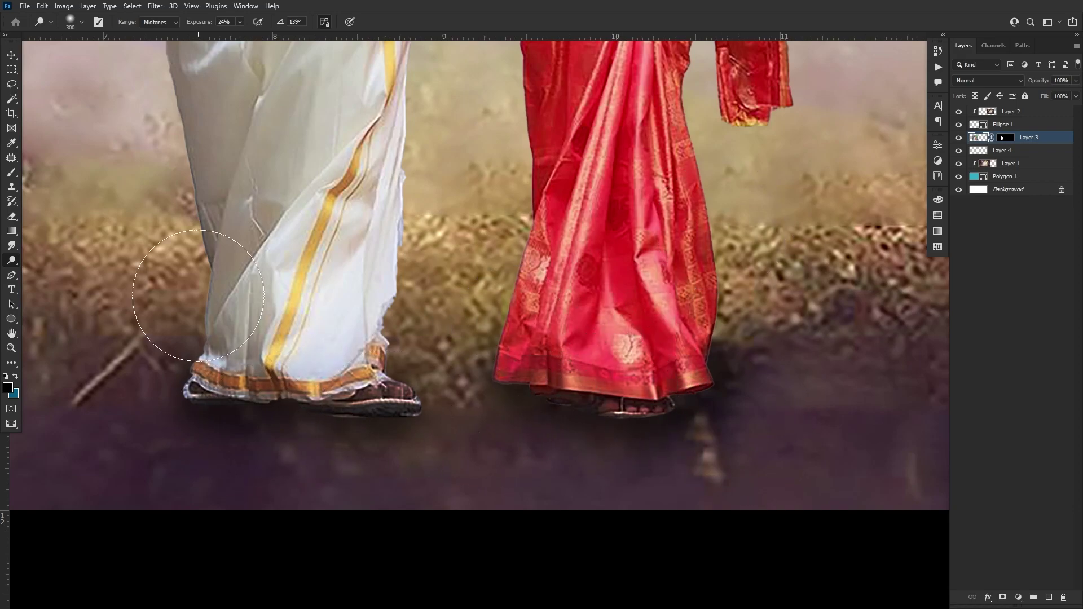
Zoom and pan around the couple's feet and the forest ground to review the shadows.
{"action": "left_click", "coordinate": [596, 363], "text": "alt"}
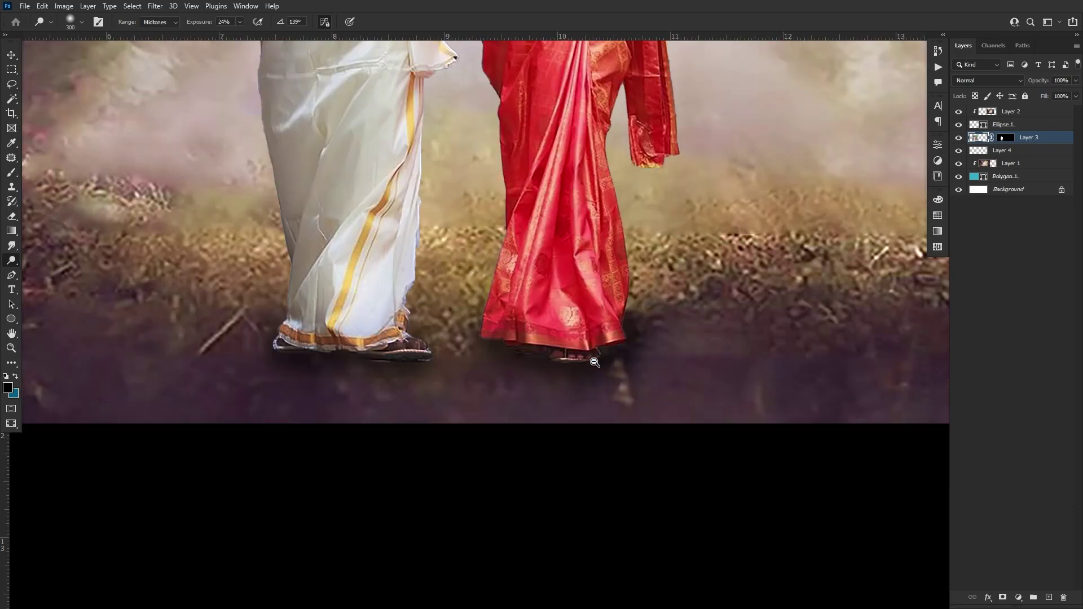
{"action": "left_click", "coordinate": [595, 363], "text": "alt"}
{"action": "left_click_drag", "start_coordinate": [461, 332], "coordinate": [566, 452]}
{"action": "left_click", "coordinate": [566, 452], "text": "ctrl"}
{"action": "left_click_drag", "start_coordinate": [552, 377], "coordinate": [551, 442]}
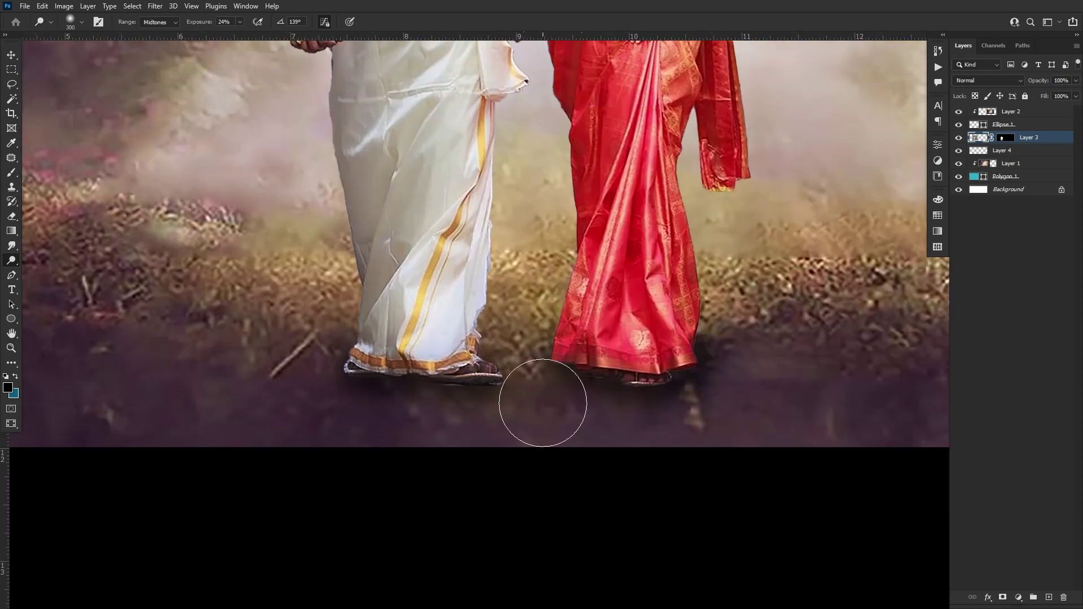
{"action": "left_click", "coordinate": [538, 377], "text": "alt"}
{"action": "left_click_drag", "start_coordinate": [537, 374], "coordinate": [540, 476]}
{"action": "key", "text": "f"}
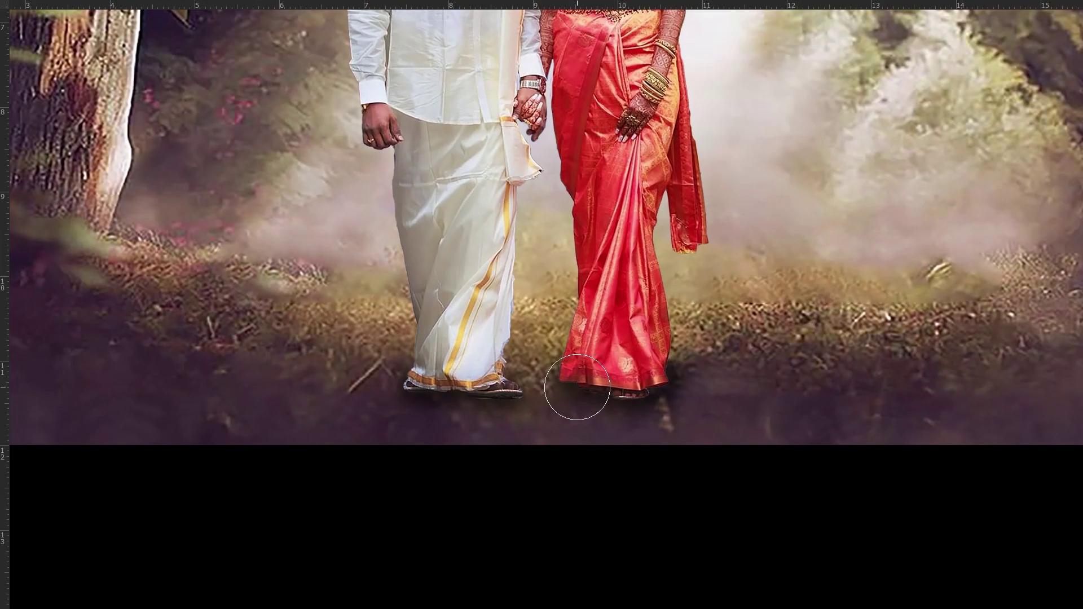
{"action": "left_click", "coordinate": [580, 385], "text": "alt"}
{"action": "left_click_drag", "start_coordinate": [563, 351], "coordinate": [538, 500]}
{"action": "key", "text": "v"}
{"action": "right_click", "coordinate": [637, 444]}
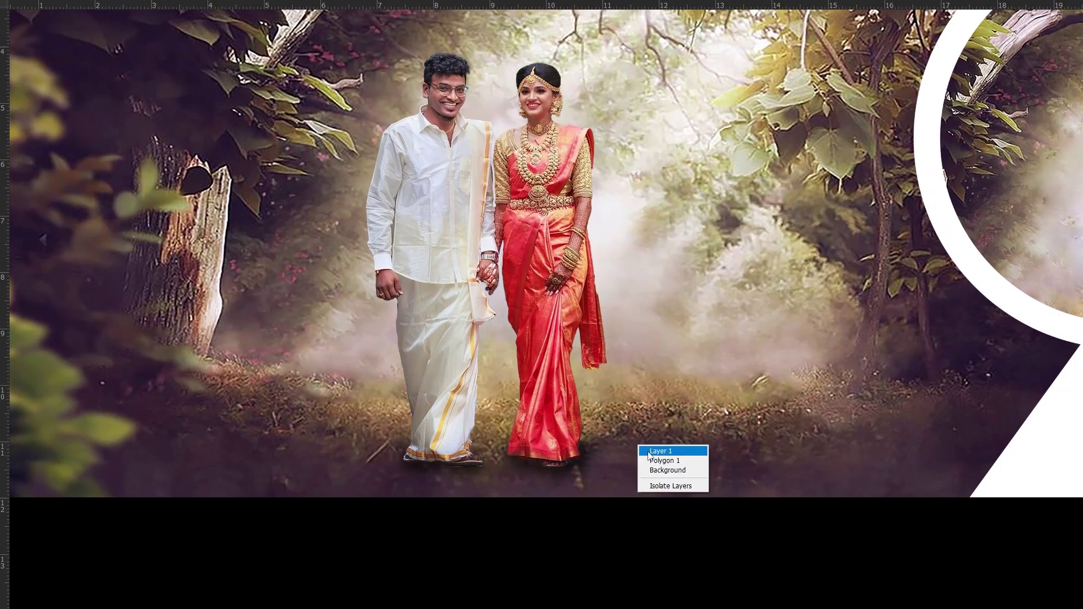
Duplicate the forest photo Layer 1 so 'Layer 1 copy' sits directly above it.
{"action": "left_click", "coordinate": [650, 451]}
{"action": "key", "text": "Tab"}
{"action": "scroll", "coordinate": [638, 457], "scroll_direction": "down", "scroll_amount": 2}
{"action": "scroll", "coordinate": [546, 438], "scroll_direction": "up", "scroll_amount": 2}
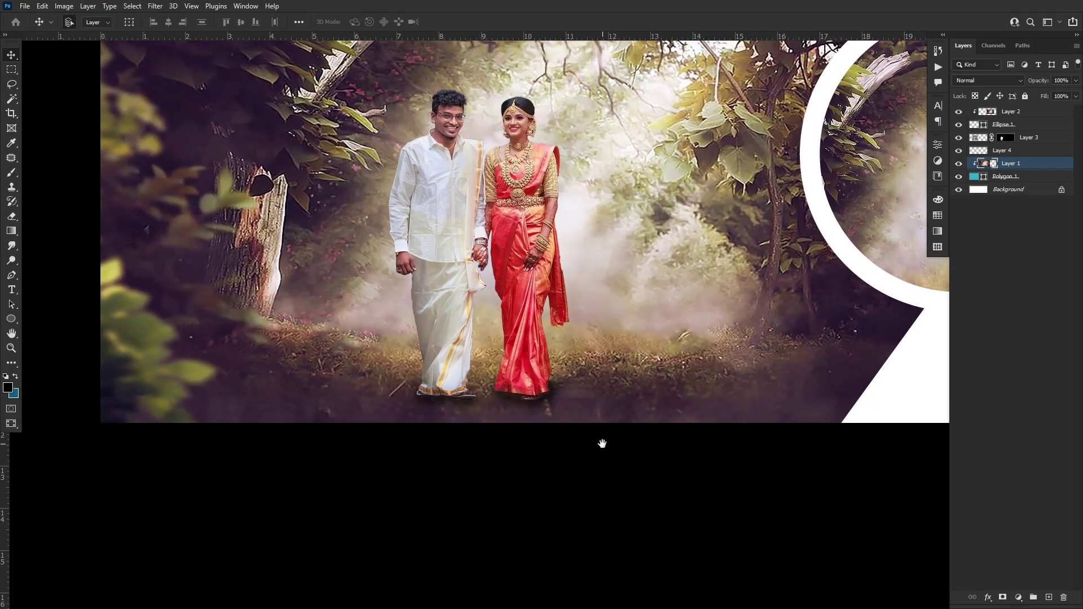
{"action": "key", "text": "m"}
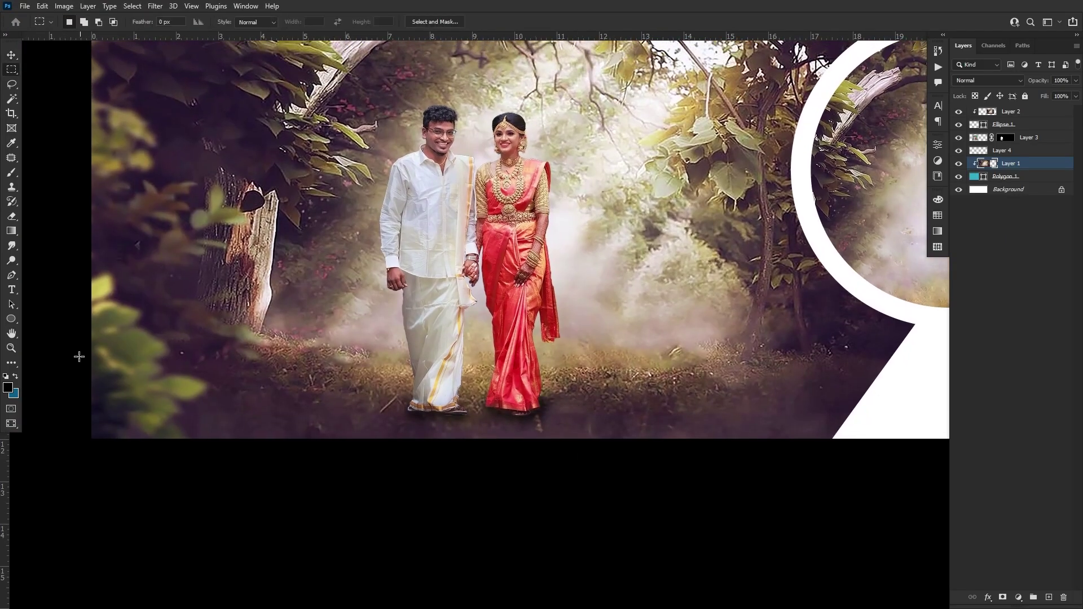
{"action": "key", "text": "v"}
{"action": "left_click_drag", "start_coordinate": [661, 375], "coordinate": [614, 387]}
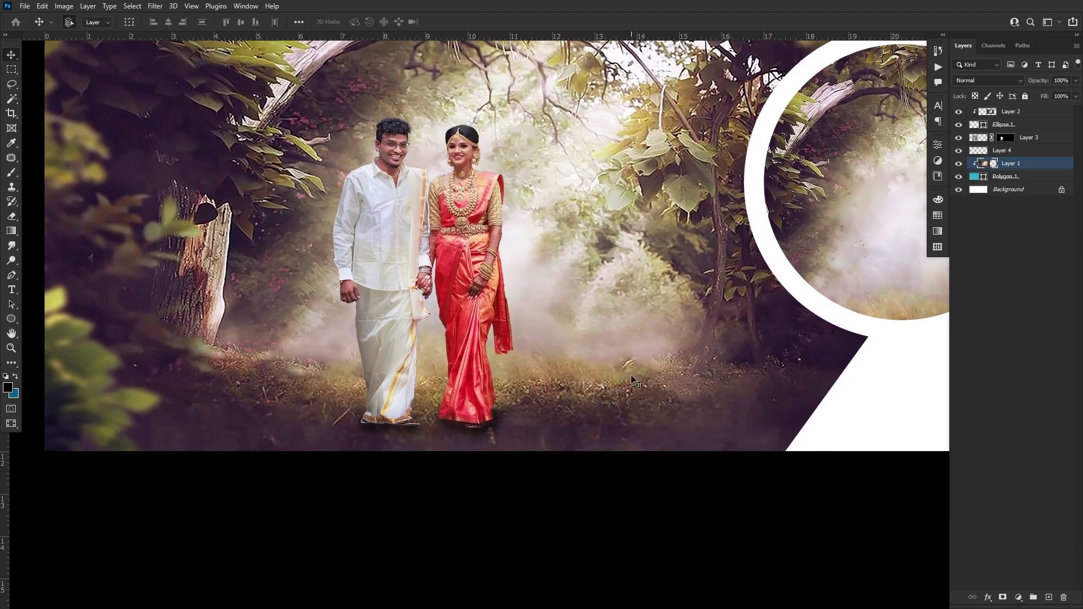
{"action": "left_click_drag", "start_coordinate": [1018, 165], "coordinate": [1051, 597]}
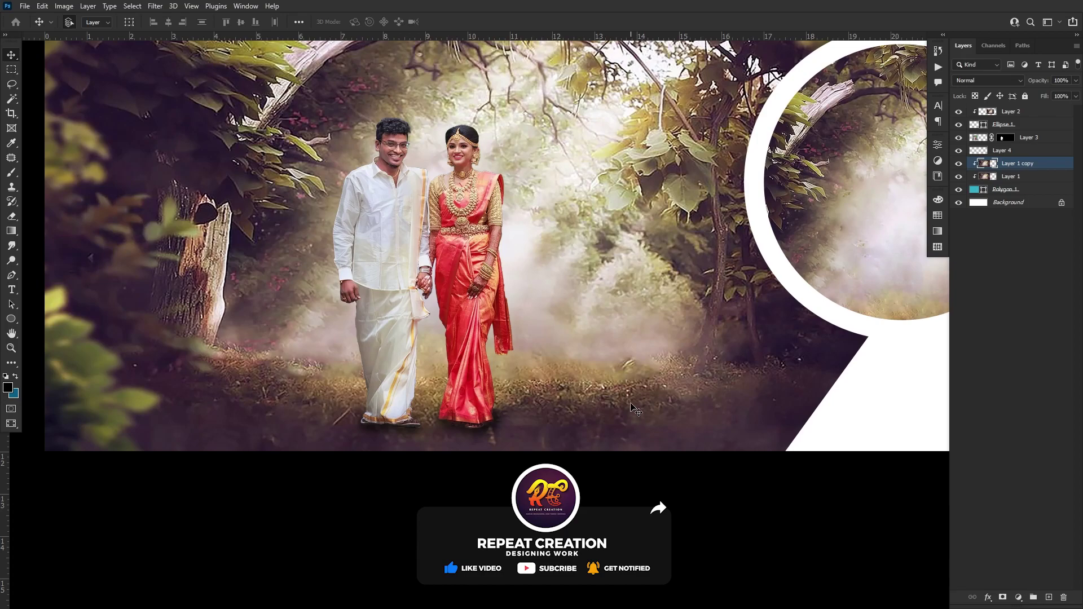
{"action": "scroll", "coordinate": [631, 395], "scroll_direction": "up", "scroll_amount": 3}
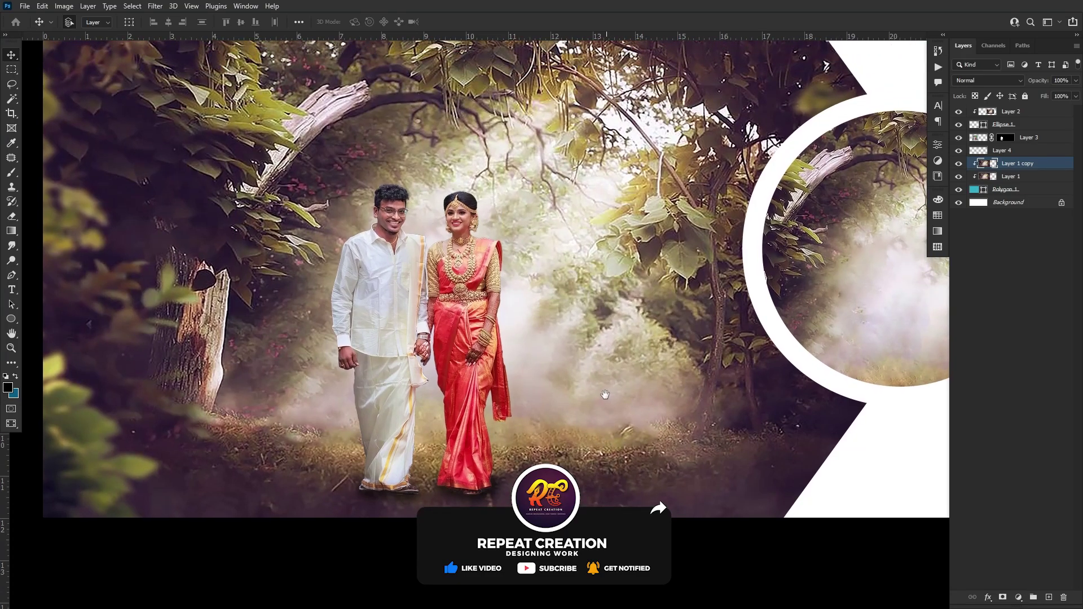
{"action": "scroll", "coordinate": [600, 386], "scroll_direction": "down", "scroll_amount": 1}
{"action": "scroll", "coordinate": [565, 383], "scroll_direction": "up", "scroll_amount": 1}
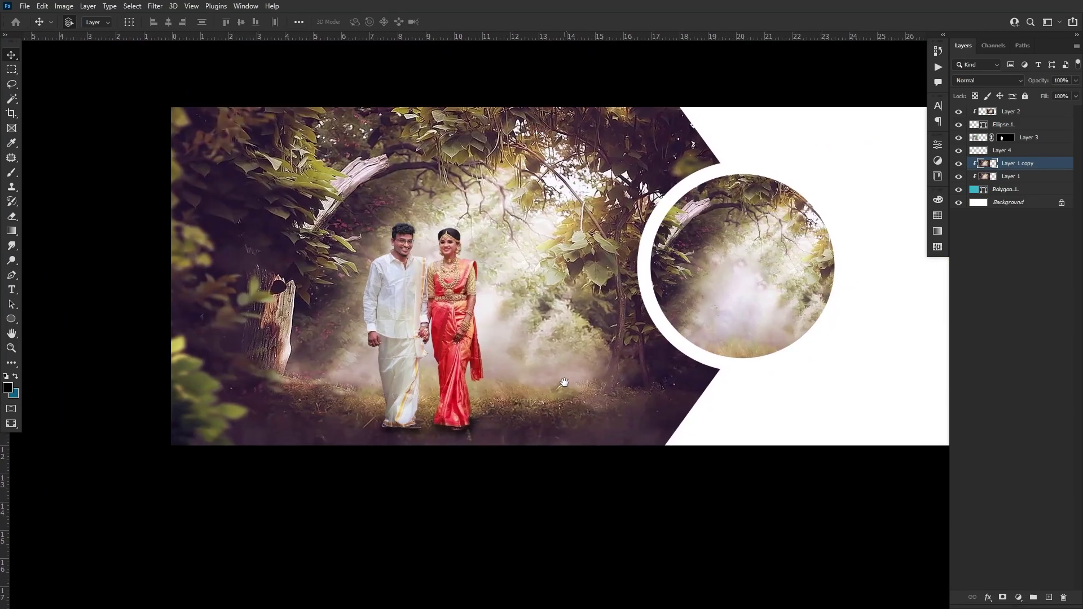
Delete the duplicate layer's overhang past the diagonal edge using a pen-traced selection.
{"action": "key", "text": "m"}
{"action": "left_click_drag", "start_coordinate": [136, 84], "coordinate": [890, 396]}
{"action": "key", "text": "ctrl+d"}
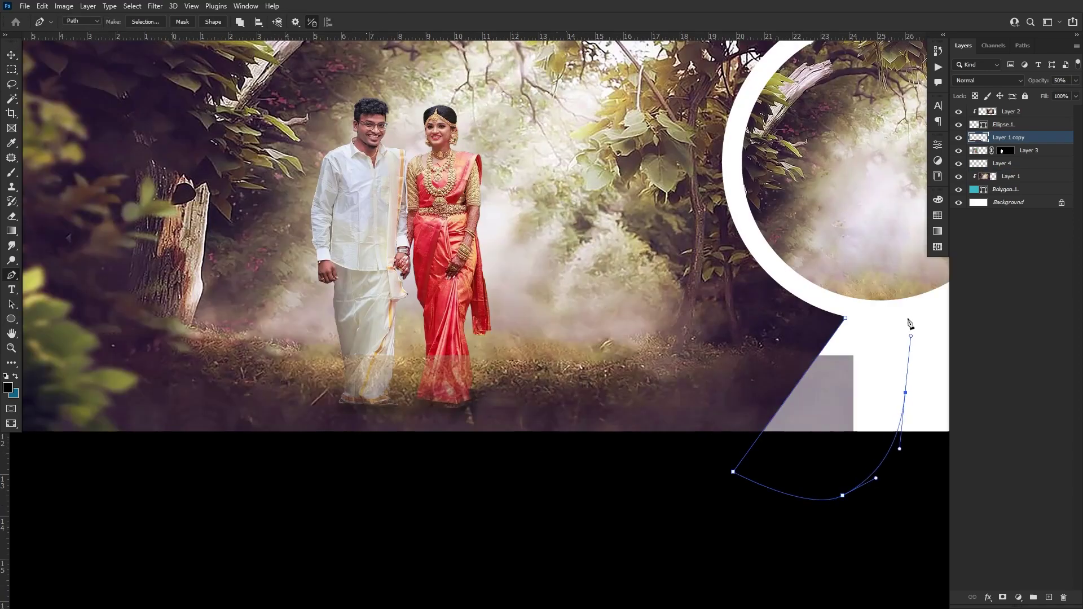
{"action": "left_click", "coordinate": [900, 306]}
{"action": "left_click", "coordinate": [846, 318]}
{"action": "key", "text": "ctrl+Return"}
{"action": "key", "text": "Delete"}
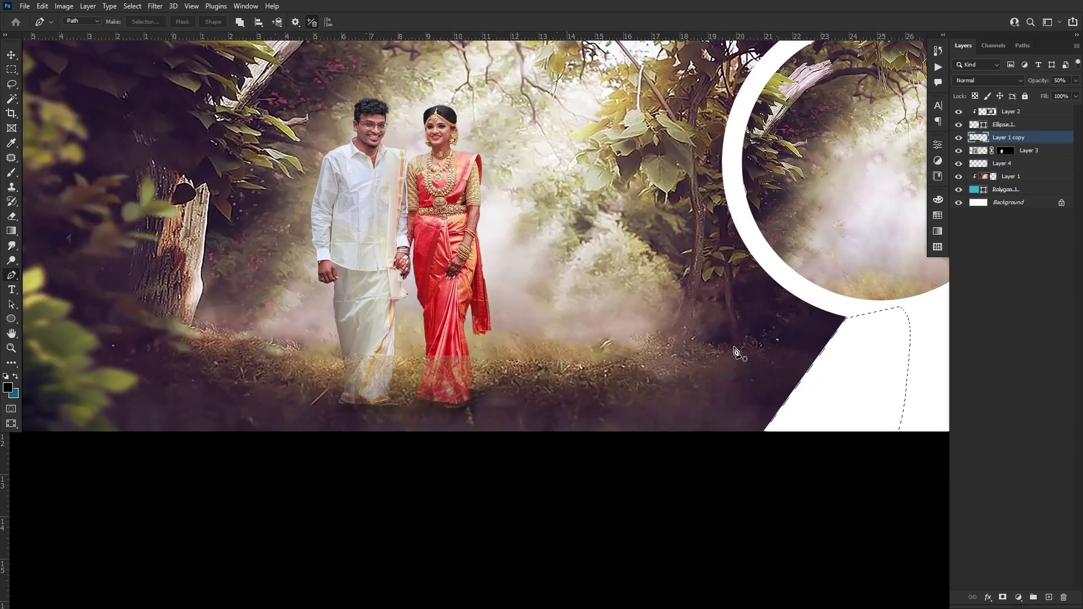
Erase the washed-out band over the couple's legs with a size-150 eraser.
{"action": "key", "text": "v"}
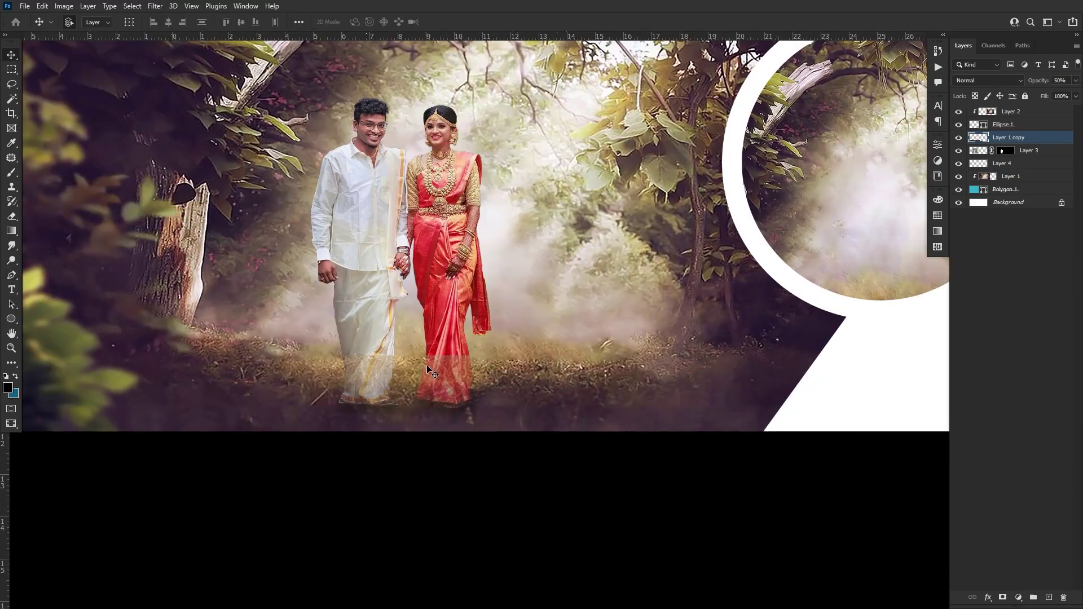
{"action": "key", "text": "e"}
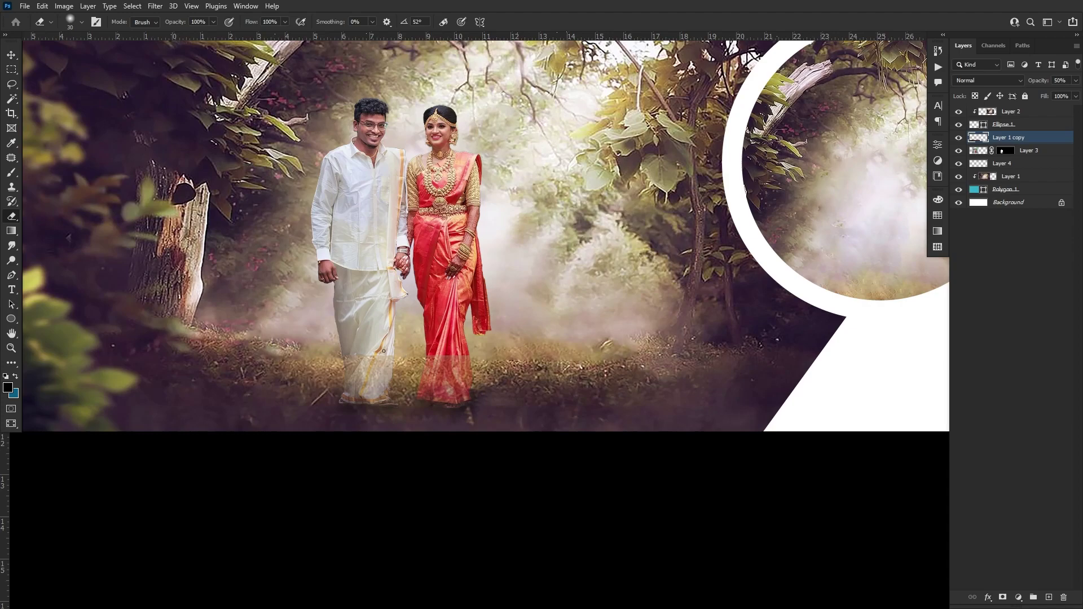
{"action": "key", "text": "bracketright"}
{"action": "key", "text": "bracketright"}
{"action": "mouse_move", "coordinate": [382, 352]}
{"action": "left_mouse_down"}
{"action": "mouse_move", "coordinate": [462, 363]}
{"action": "mouse_move", "coordinate": [449, 365]}
{"action": "mouse_move", "coordinate": [446, 317]}
{"action": "left_mouse_up"}
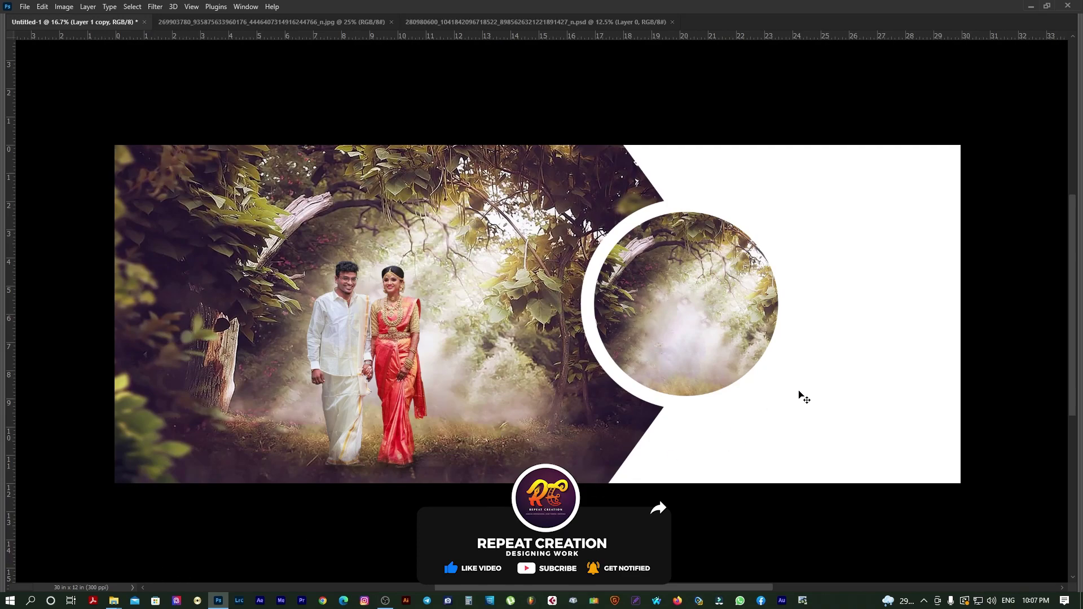
Open the bride photo from the New folder window with Adobe Photoshop 2022.
{"action": "mouse_move", "coordinate": [115, 600]}
{"action": "left_click", "coordinate": [315, 562]}
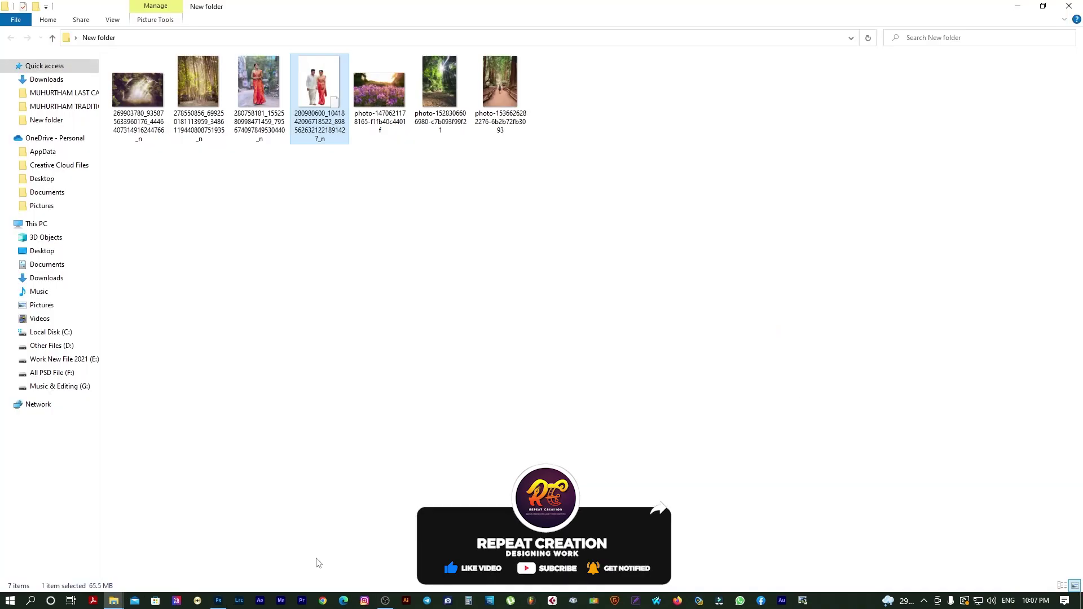
{"action": "right_click", "coordinate": [266, 108]}
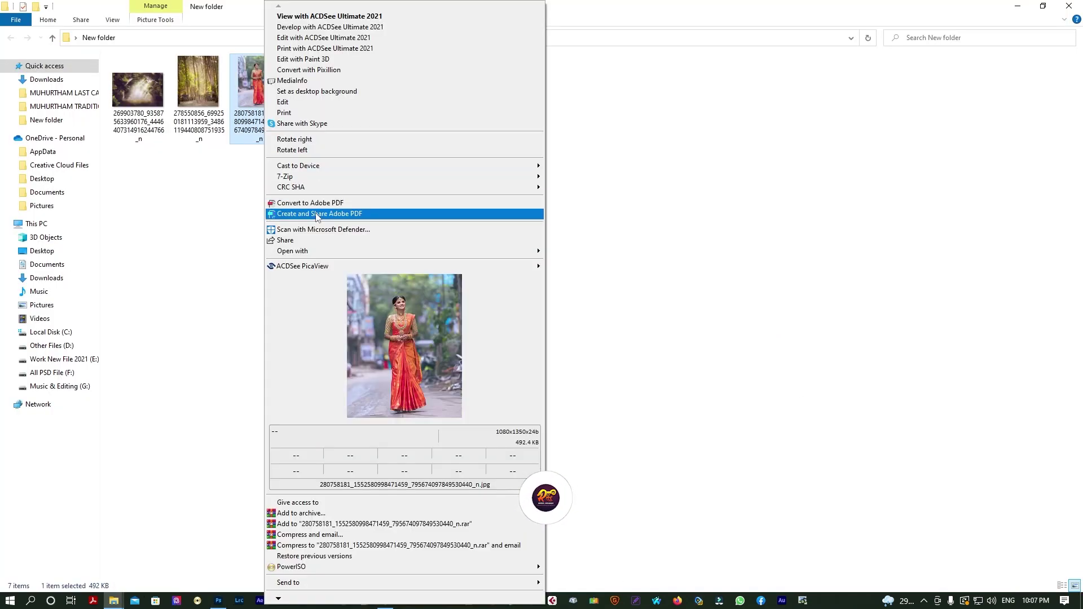
{"action": "mouse_move", "coordinate": [319, 252]}
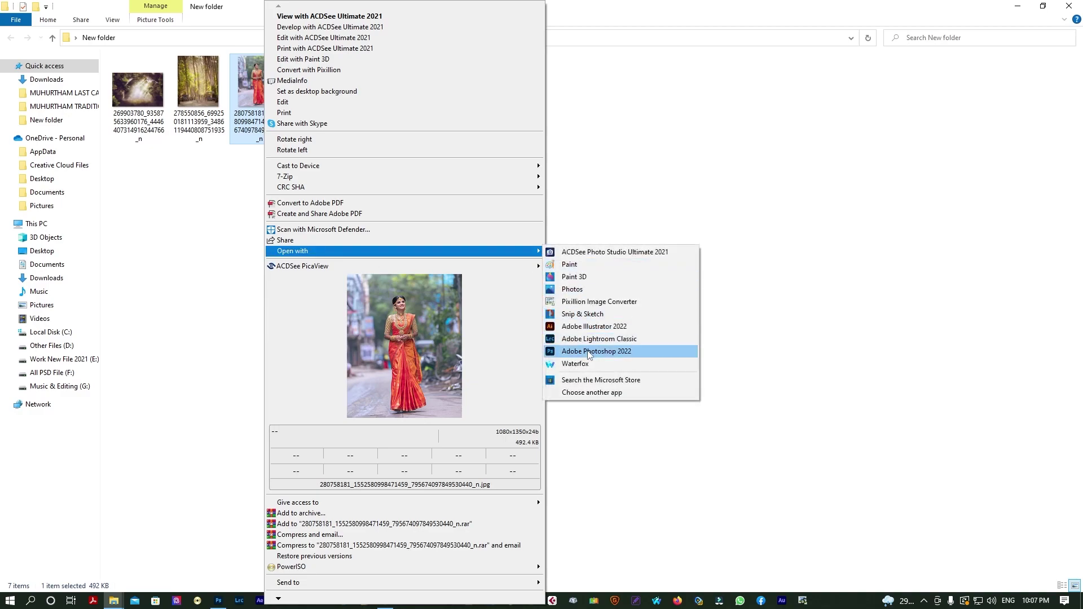
{"action": "left_click", "coordinate": [603, 351]}
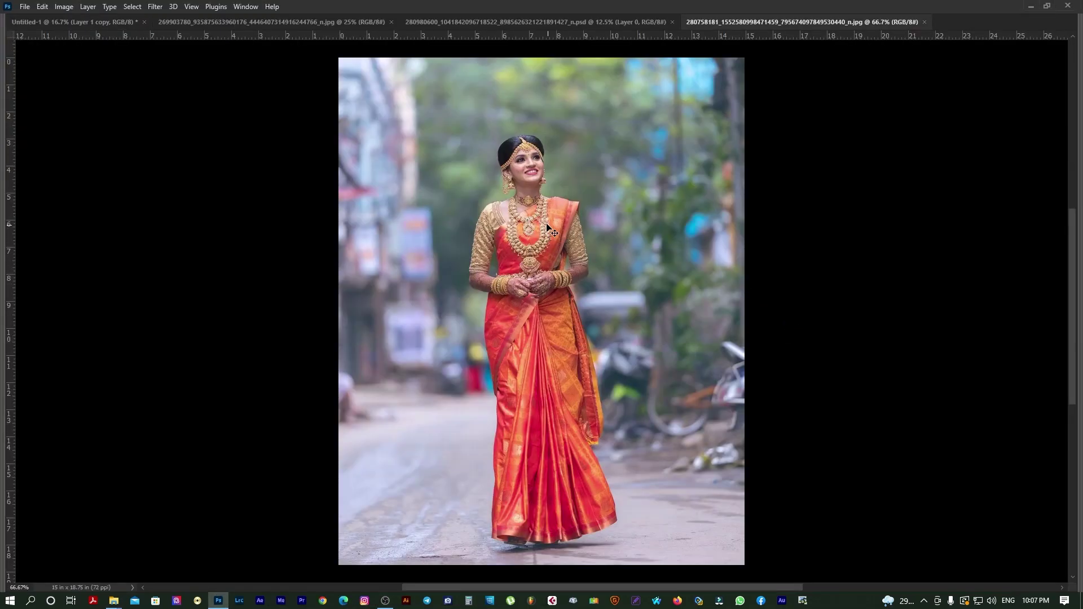
Bring the bride photo into the album spread as Layer 5, scaled up over the right half.
{"action": "left_click_drag", "start_coordinate": [562, 238], "coordinate": [120, 24]}
{"action": "left_click_drag", "start_coordinate": [847, 361], "coordinate": [847, 362]}
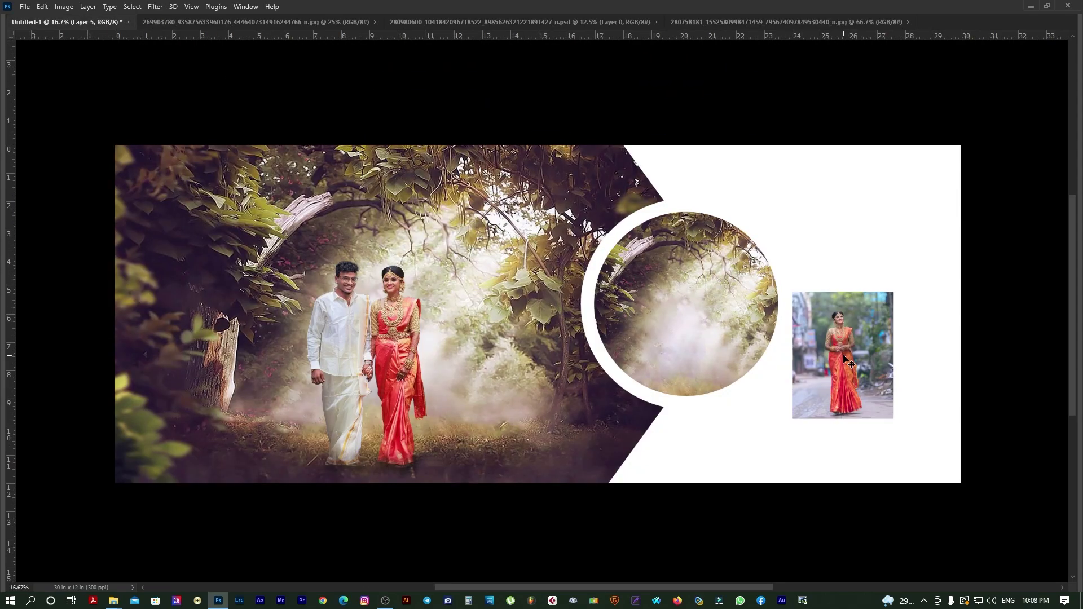
{"action": "key", "text": "ctrl+t"}
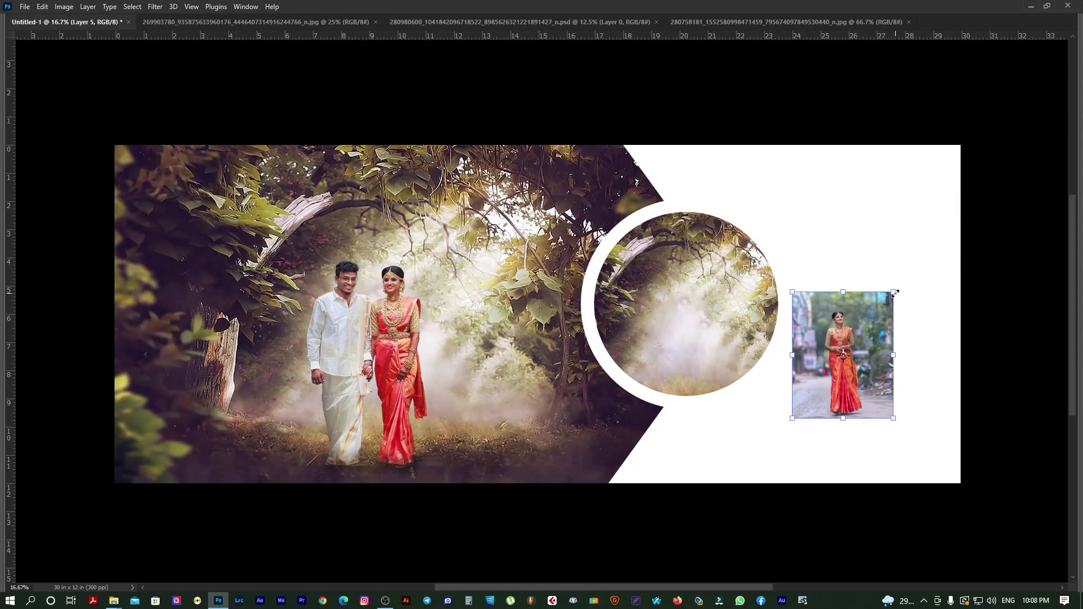
{"action": "left_click_drag", "start_coordinate": [895, 293], "coordinate": [1015, 134]}
{"action": "left_click_drag", "start_coordinate": [926, 174], "coordinate": [799, 342]}
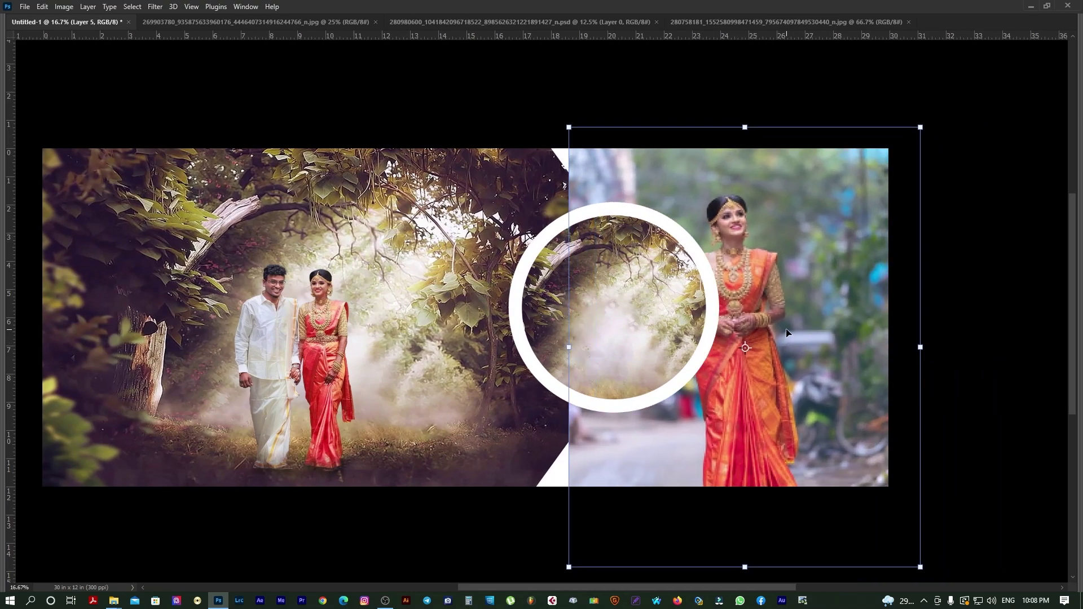
{"action": "key", "text": "Return"}
{"action": "key", "text": "Tab"}
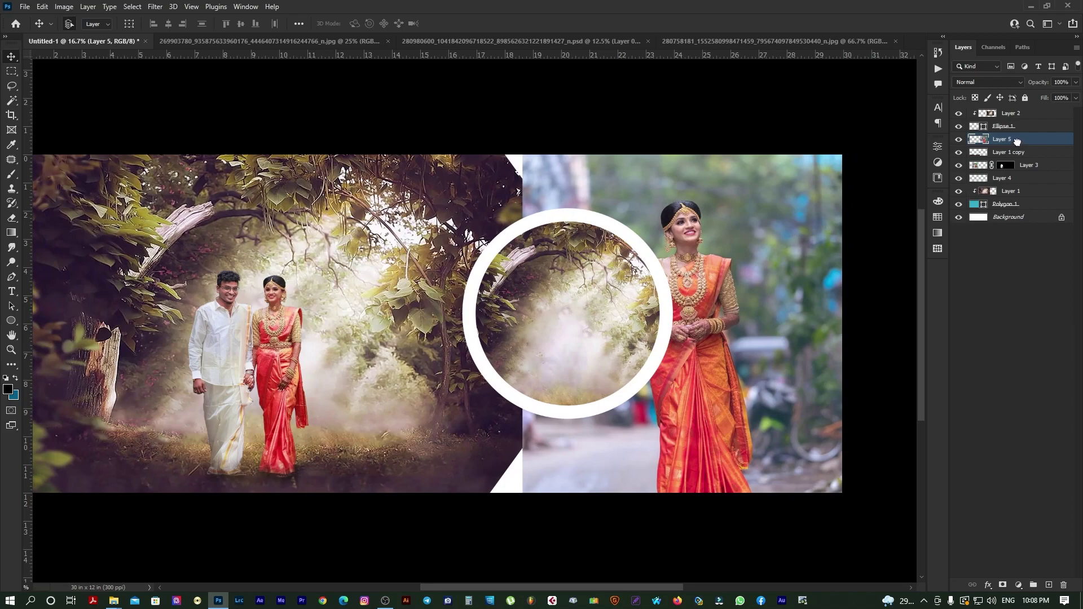
Move Layer 5 down the stack below Layer 3 and Polygon 1.
{"action": "left_click_drag", "start_coordinate": [1018, 141], "coordinate": [1018, 169]}
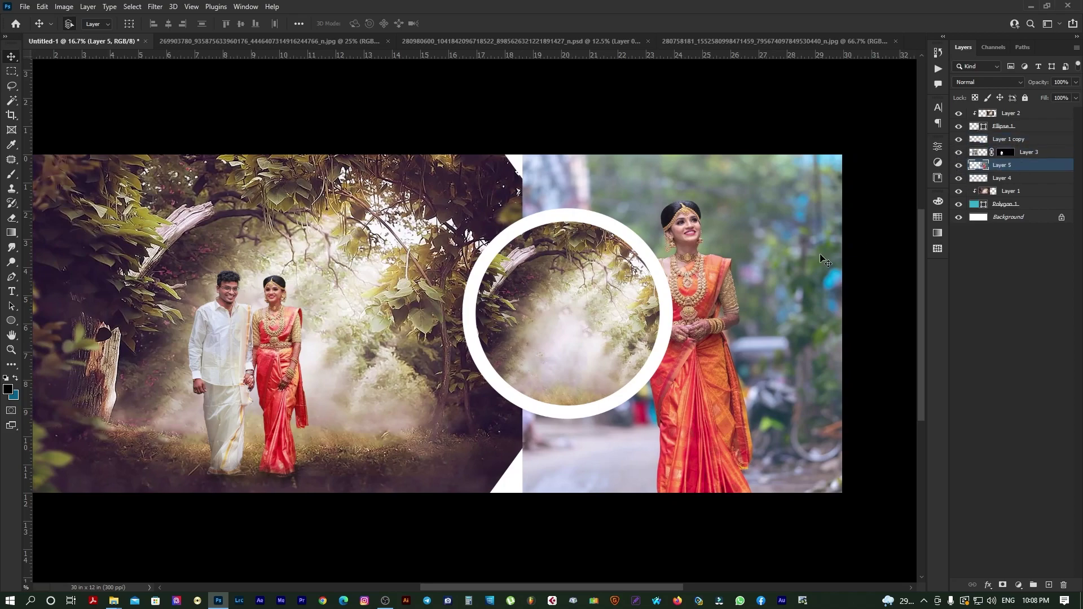
{"action": "right_click", "coordinate": [515, 180]}
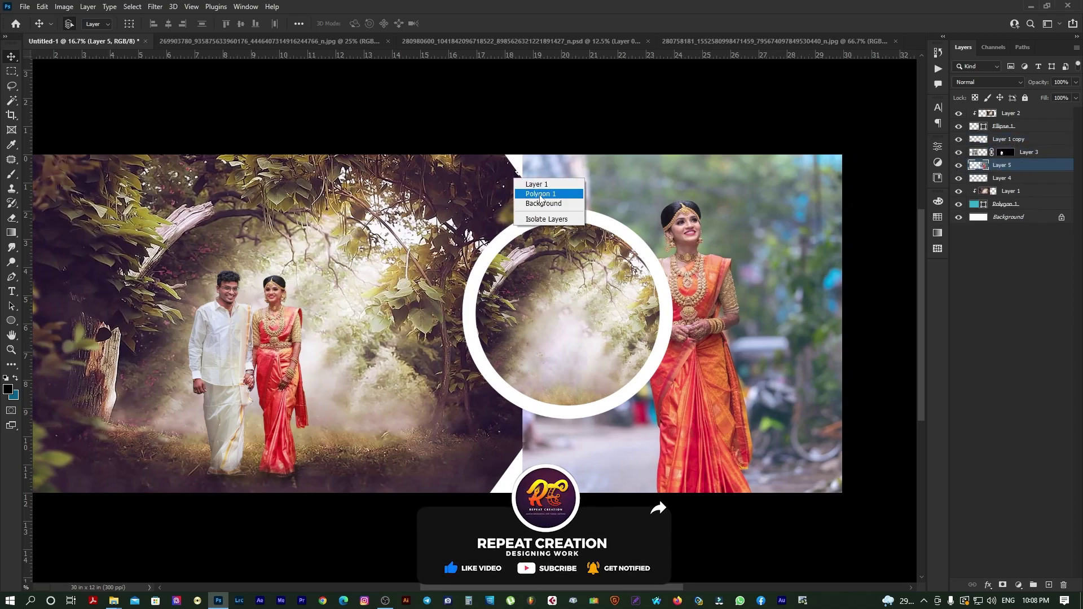
{"action": "left_click", "coordinate": [533, 194]}
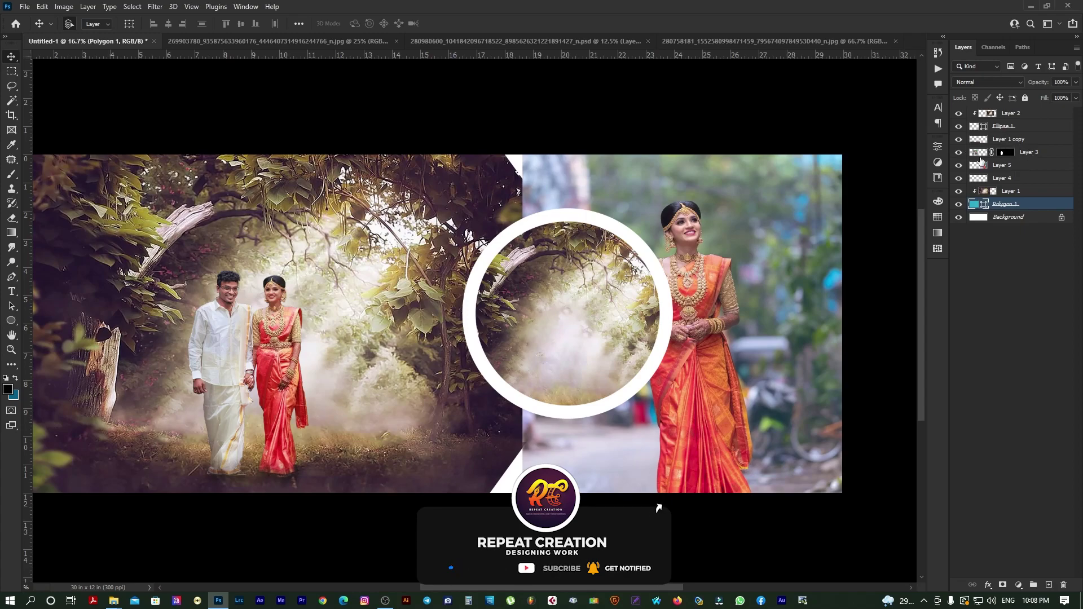
{"action": "left_click_drag", "start_coordinate": [1023, 166], "coordinate": [1019, 209]}
Scale the bride photo to about 184%, rotate it slightly, and position her beside the ring.
{"action": "key", "text": "ctrl+t"}
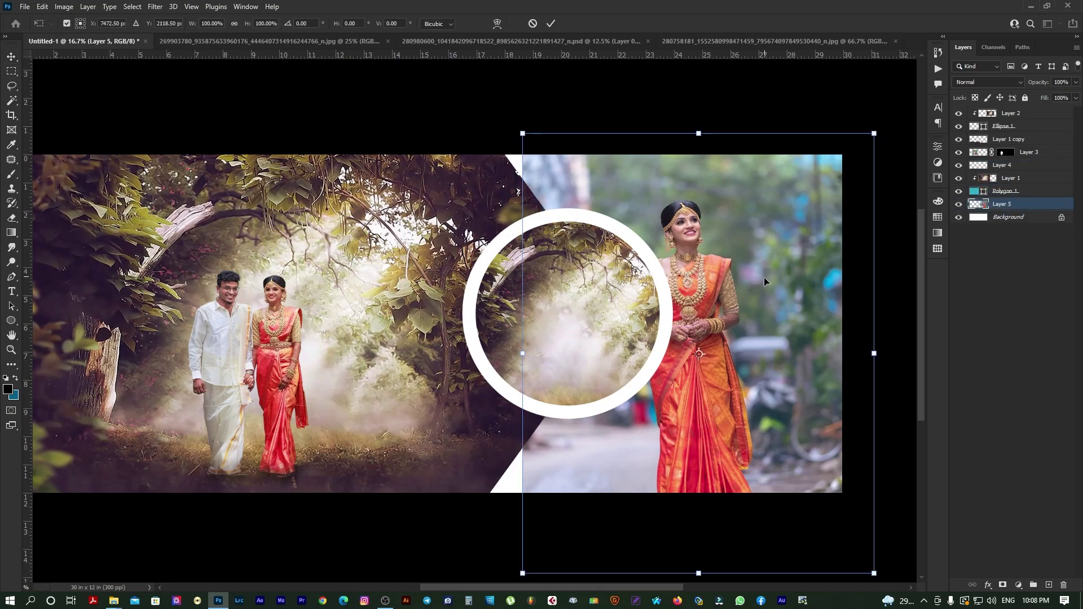
{"action": "left_click_drag", "start_coordinate": [758, 297], "coordinate": [660, 333]}
{"action": "left_click_drag", "start_coordinate": [780, 172], "coordinate": [813, 135]}
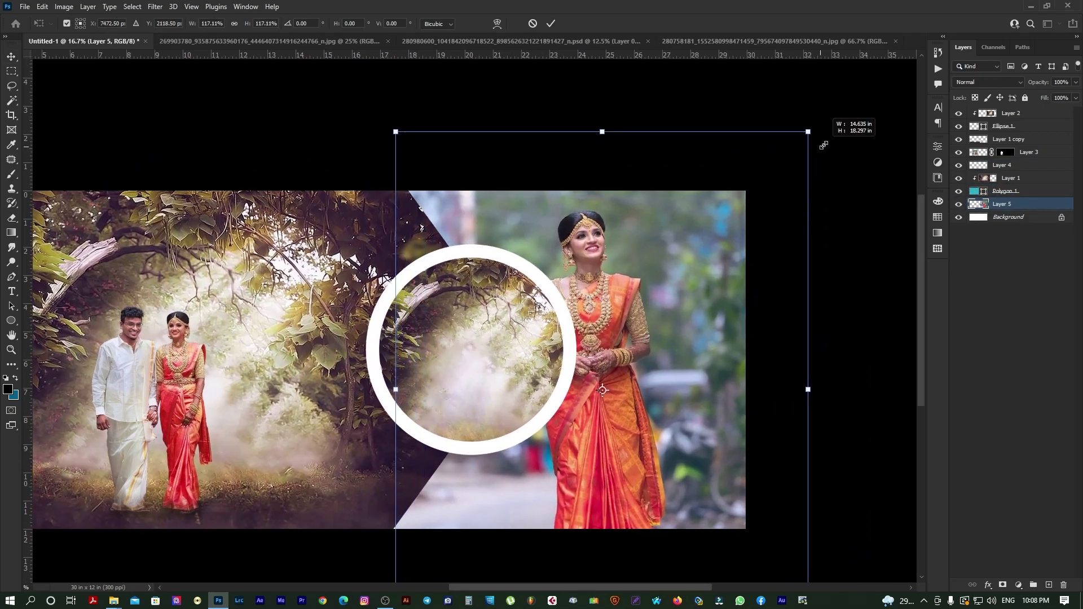
{"action": "left_click_drag", "start_coordinate": [663, 336], "coordinate": [655, 344]}
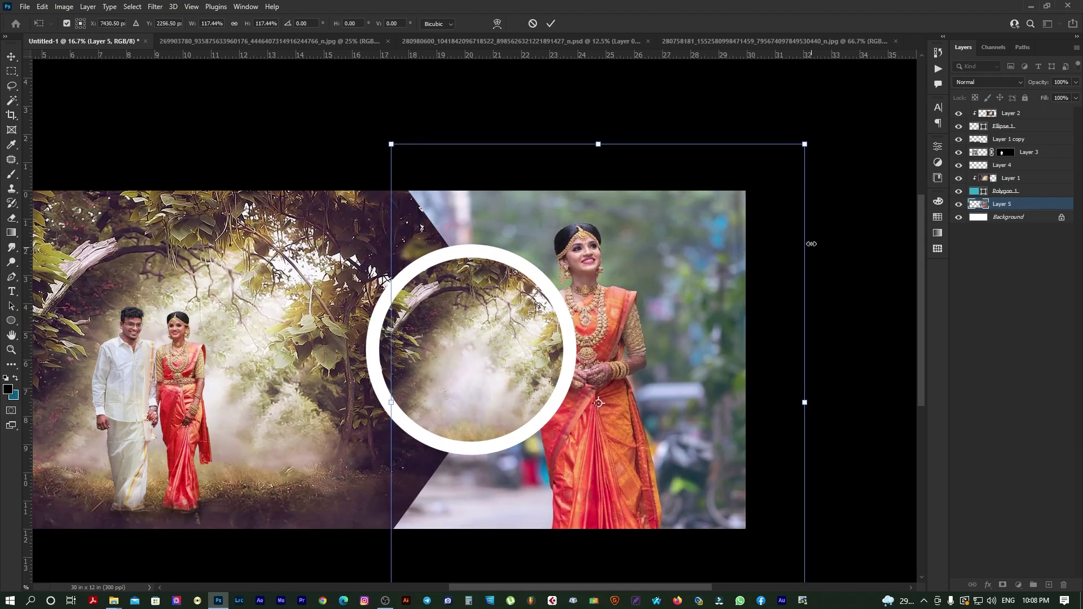
{"action": "left_click_drag", "start_coordinate": [812, 244], "coordinate": [837, 235]}
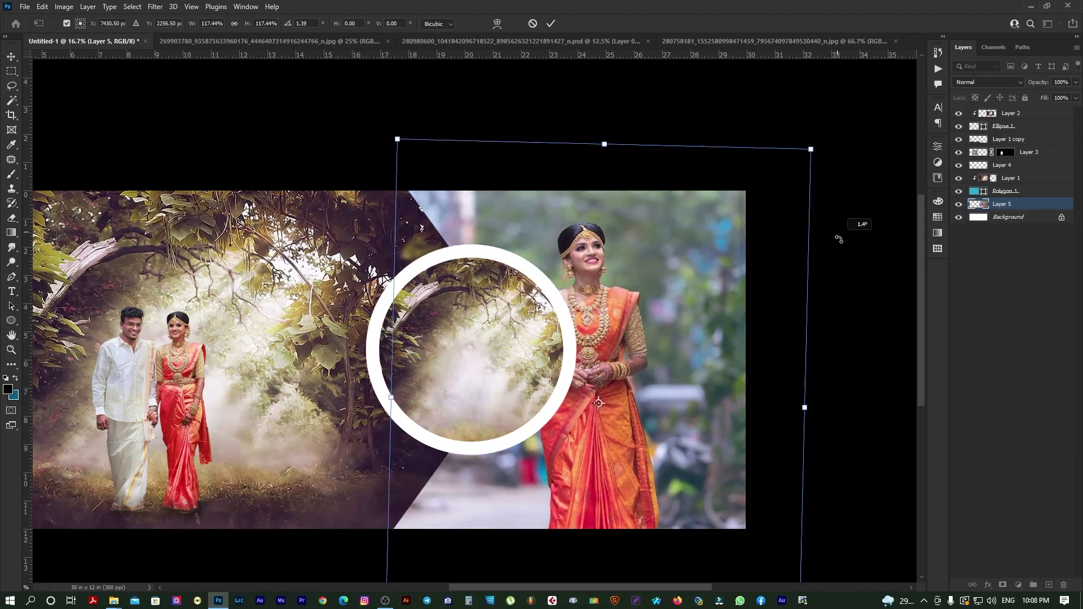
{"action": "left_click", "coordinate": [644, 297], "text": "alt"}
{"action": "left_click_drag", "start_coordinate": [602, 210], "coordinate": [773, 148]}
{"action": "left_click_drag", "start_coordinate": [571, 283], "coordinate": [583, 344]}
{"action": "left_click_drag", "start_coordinate": [500, 350], "coordinate": [705, 305]}
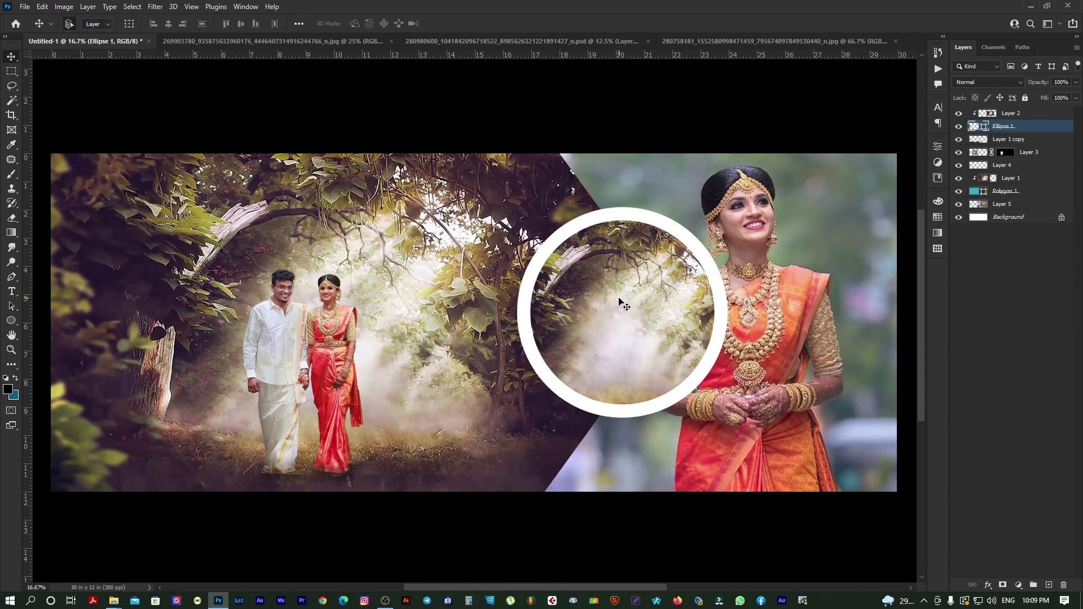
Mask the bride out of her street background using Select Subject and a layer mask.
{"action": "left_click", "coordinate": [777, 42]}
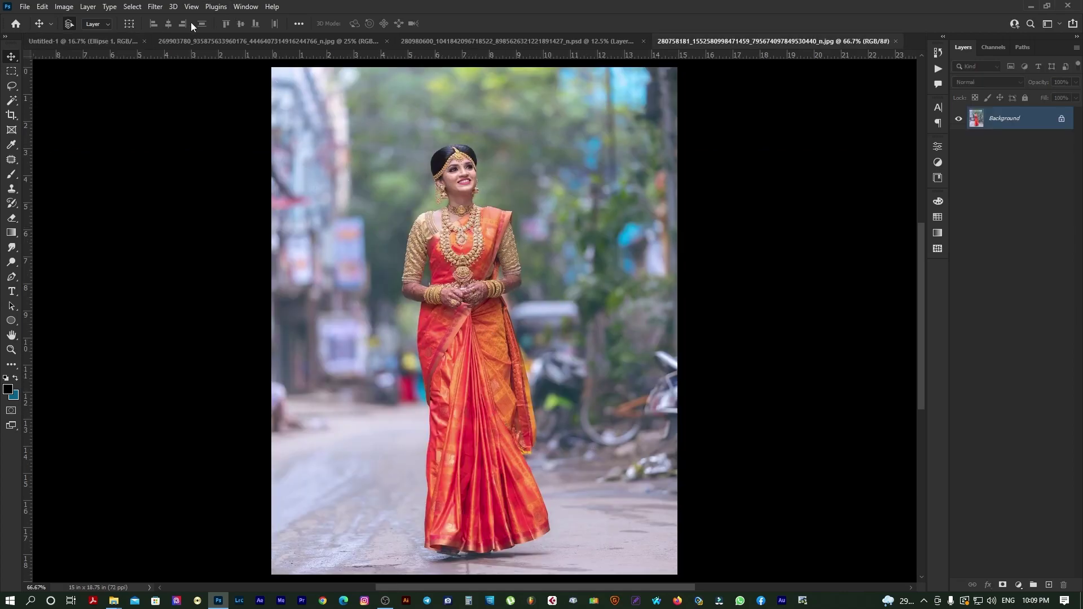
{"action": "left_click", "coordinate": [137, 6]}
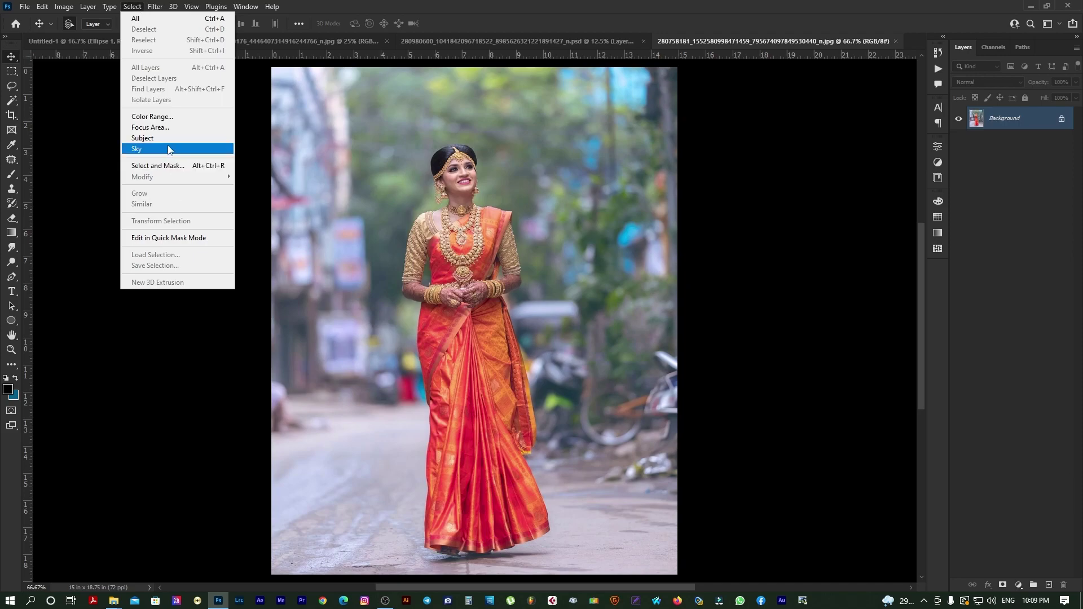
{"action": "left_click", "coordinate": [142, 138]}
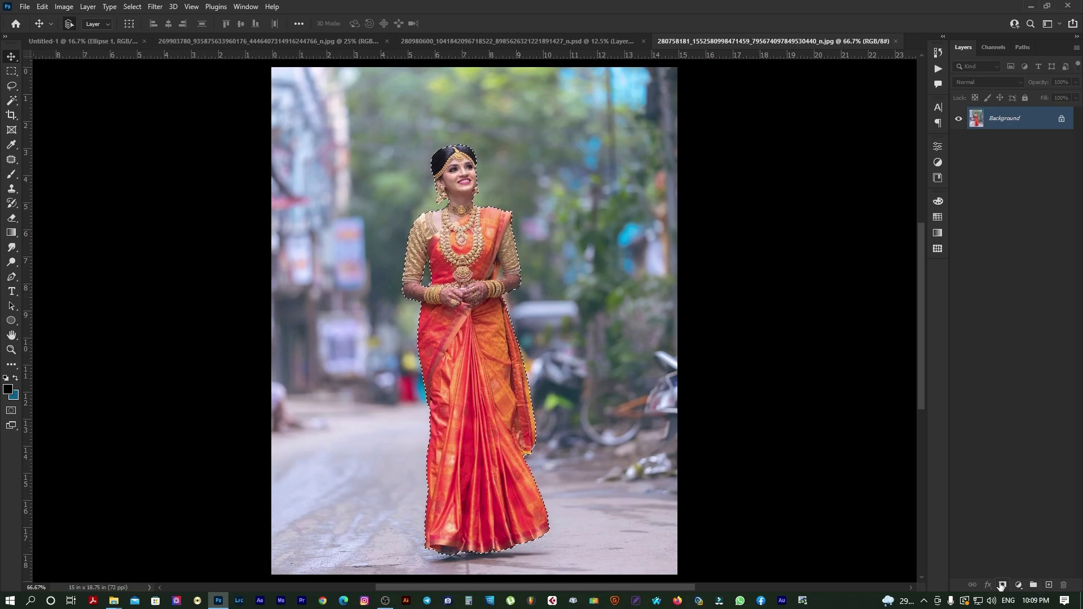
{"action": "left_click", "coordinate": [1003, 585]}
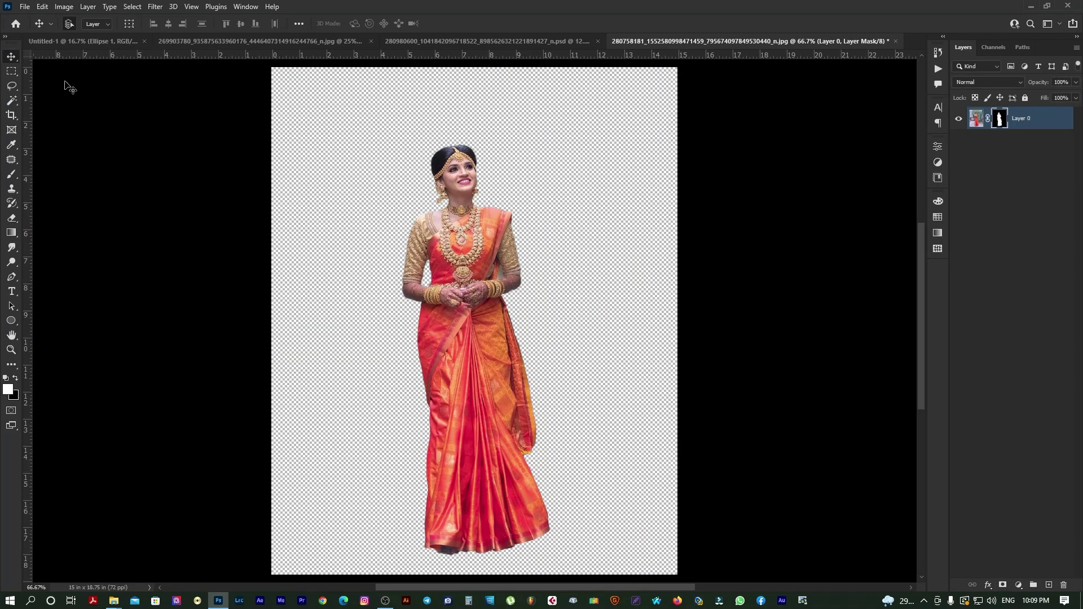
{"action": "left_click", "coordinate": [104, 43]}
Bring the masked bride cutout into the album and clip it into the ringed circle as Layer 6.
{"action": "right_click", "coordinate": [679, 270]}
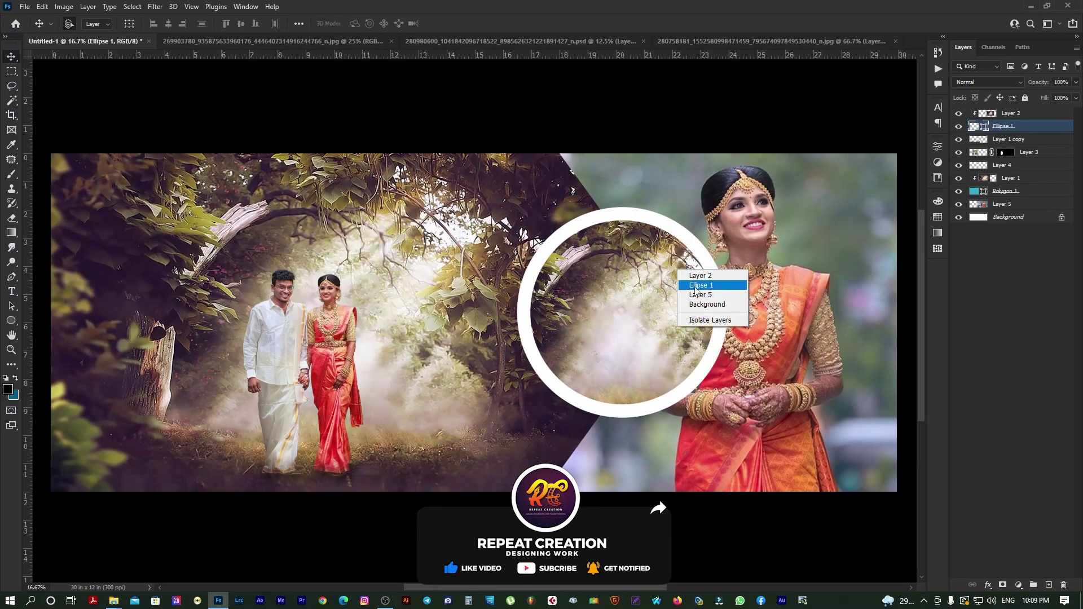
{"action": "left_click", "coordinate": [699, 285]}
{"action": "left_click", "coordinate": [774, 42]}
{"action": "left_click_drag", "start_coordinate": [429, 254], "coordinate": [631, 337]}
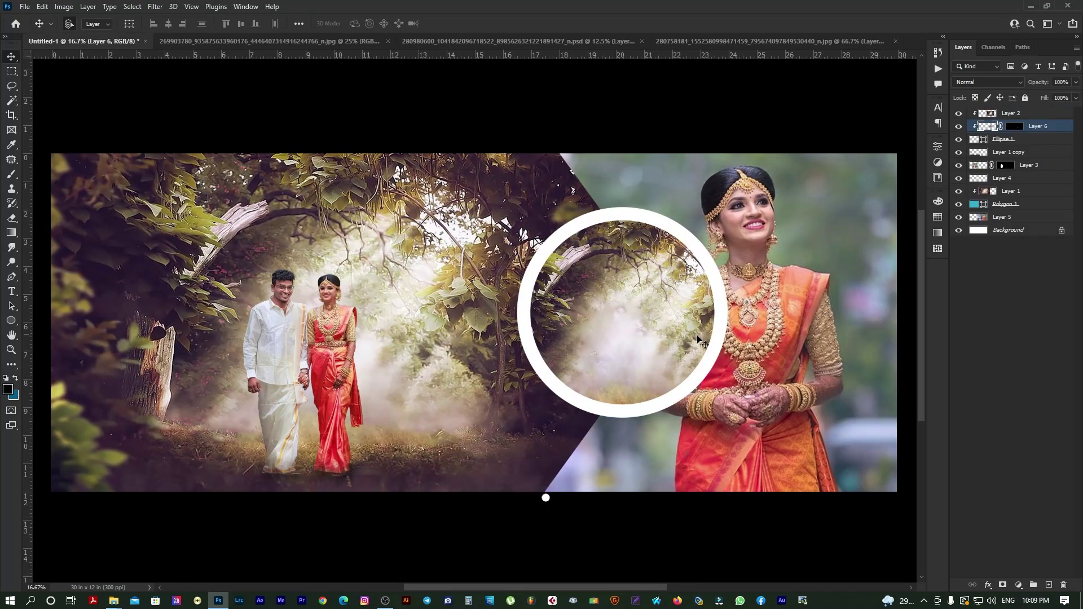
{"action": "key", "text": "ctrl+bracketright"}
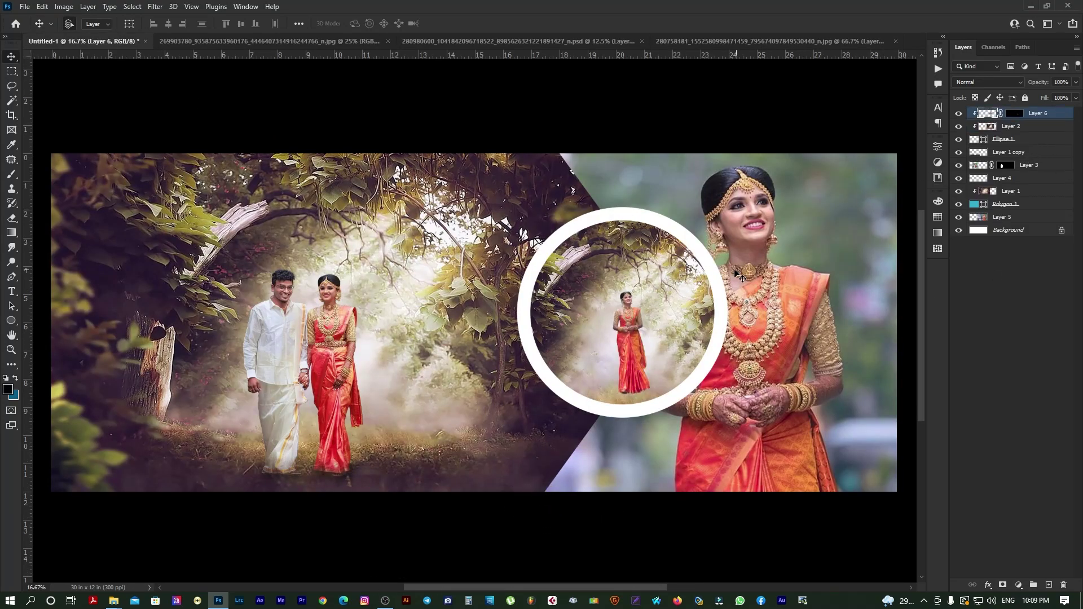
Scale the circle's bride to about 272% and position her upper body in the cutout.
{"action": "key", "text": "ctrl+t"}
{"action": "left_click_drag", "start_coordinate": [680, 271], "coordinate": [698, 316]}
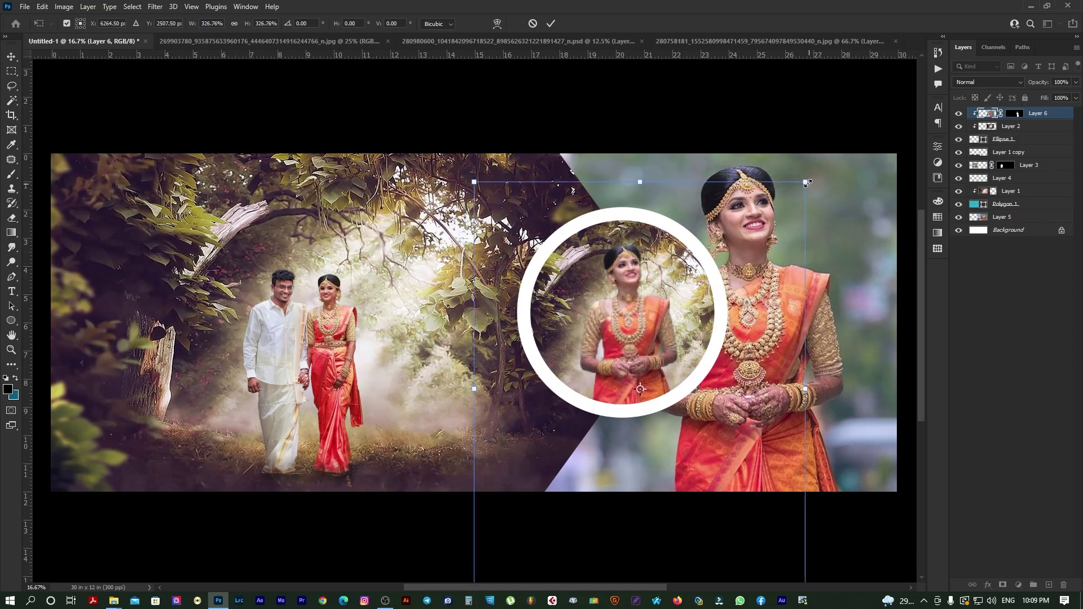
{"action": "left_click_drag", "start_coordinate": [808, 183], "coordinate": [840, 174]}
{"action": "left_click_drag", "start_coordinate": [698, 297], "coordinate": [698, 307]}
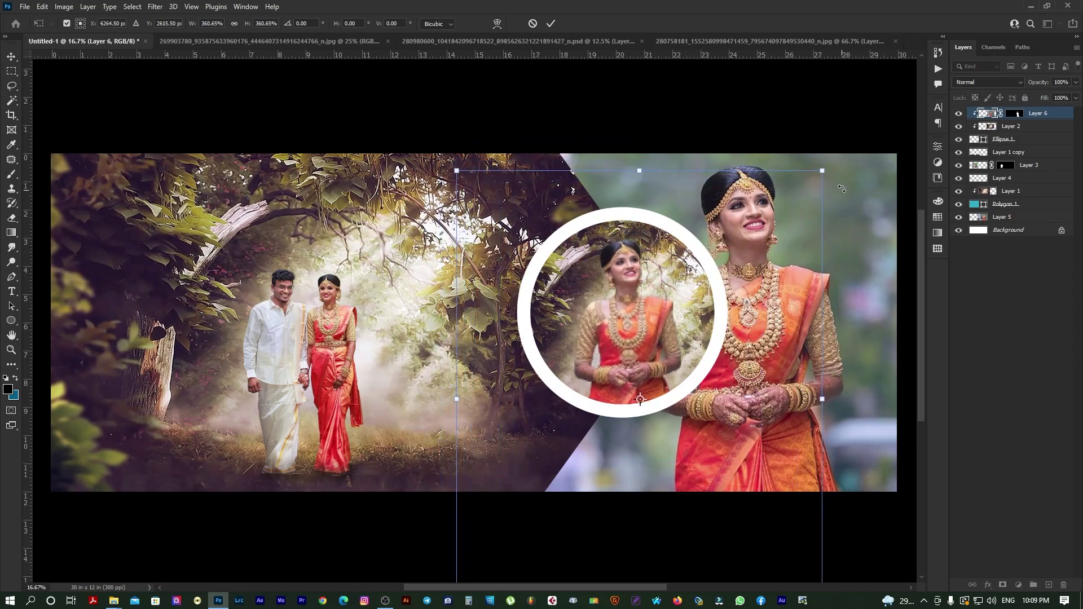
{"action": "left_click_drag", "start_coordinate": [824, 172], "coordinate": [778, 228]}
{"action": "left_click_drag", "start_coordinate": [759, 275], "coordinate": [758, 263]}
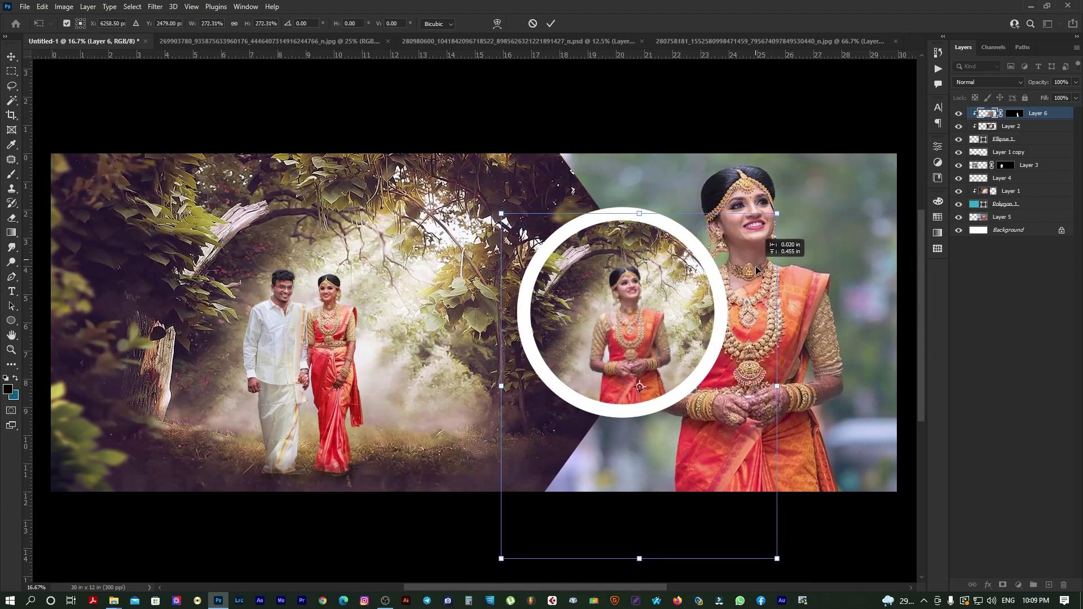
{"action": "key", "text": "Return"}
{"action": "right_click", "coordinate": [793, 255]}
{"action": "left_click", "coordinate": [804, 265]}
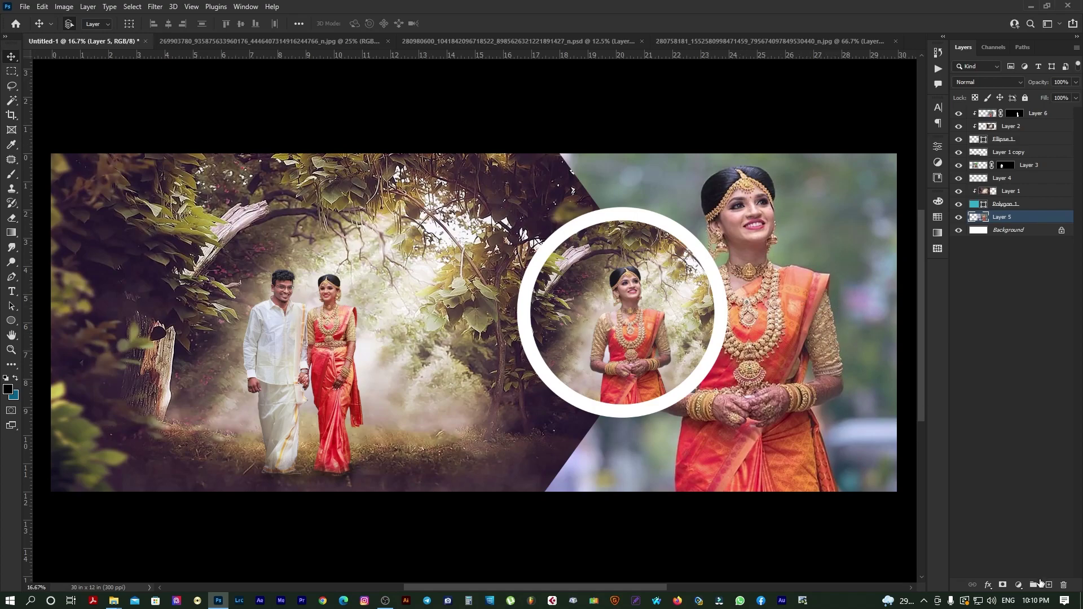
Add a Black & White adjustment layer to turn the large bride photo grayscale.
{"action": "left_click", "coordinate": [1019, 585]}
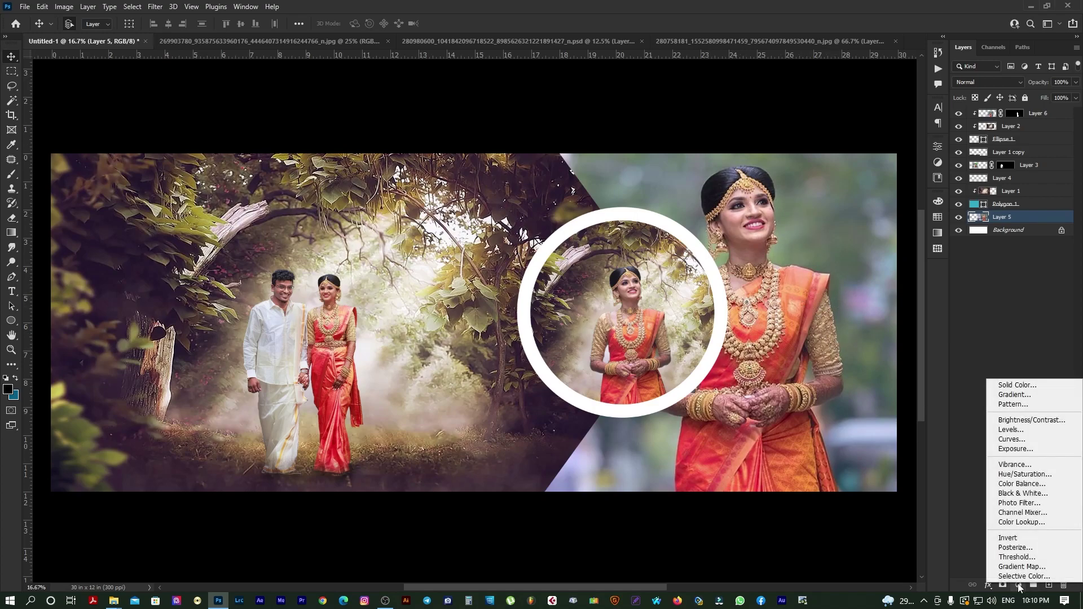
{"action": "left_click", "coordinate": [1018, 495]}
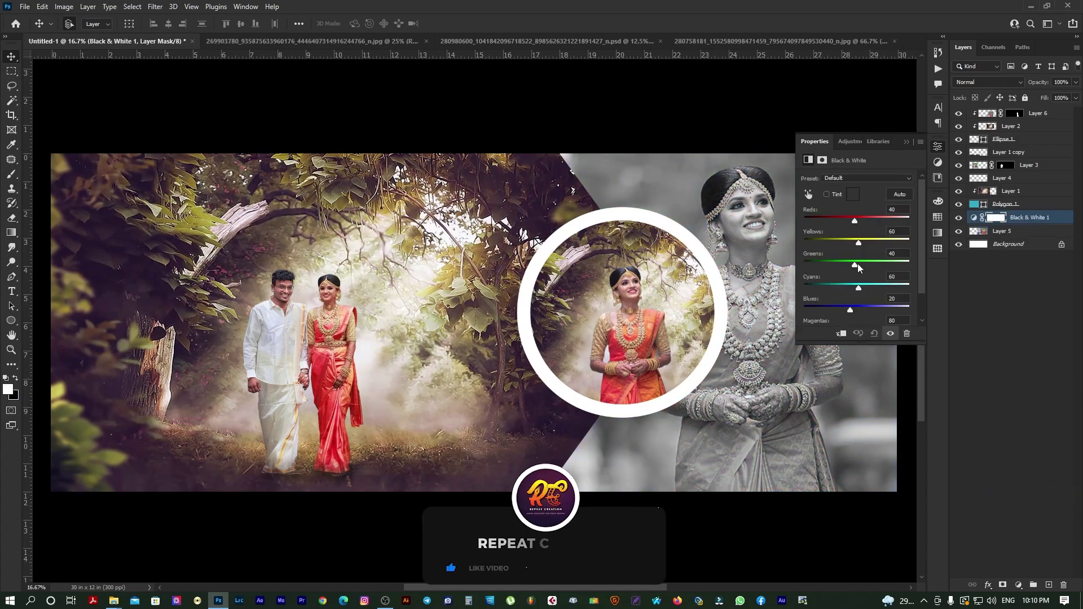
{"action": "left_click", "coordinate": [658, 276]}
{"action": "left_click_drag", "start_coordinate": [771, 267], "coordinate": [767, 273]}
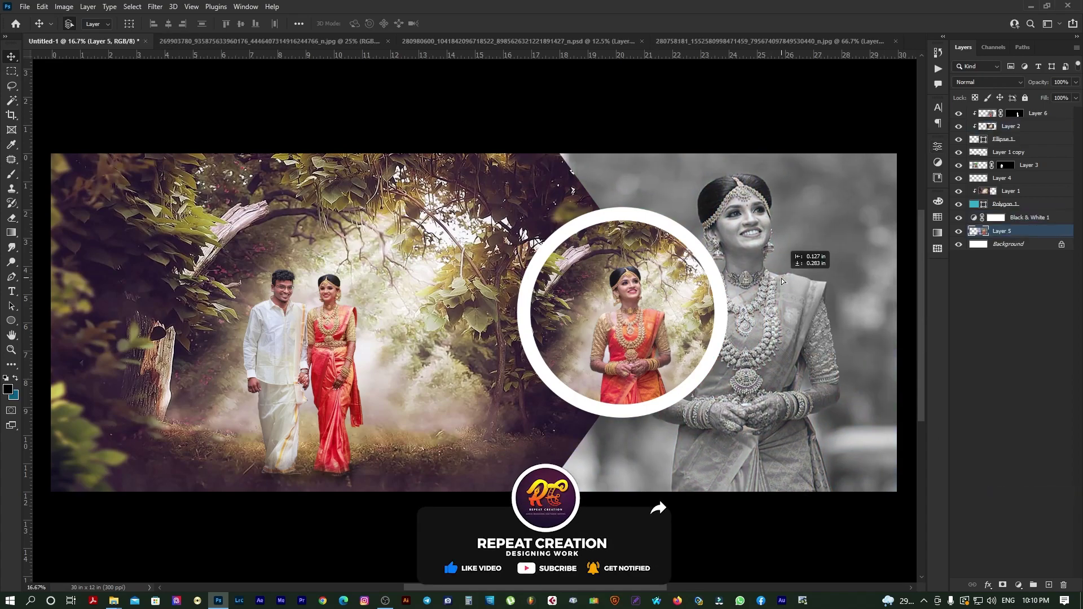
{"action": "left_click_drag", "start_coordinate": [809, 309], "coordinate": [758, 304]}
Enlarge the grayscale bride photo to about 116%, rotate it about 10.7°, and reposition it.
{"action": "key", "text": "ctrl+t"}
{"action": "key", "text": "ctrl+minus"}
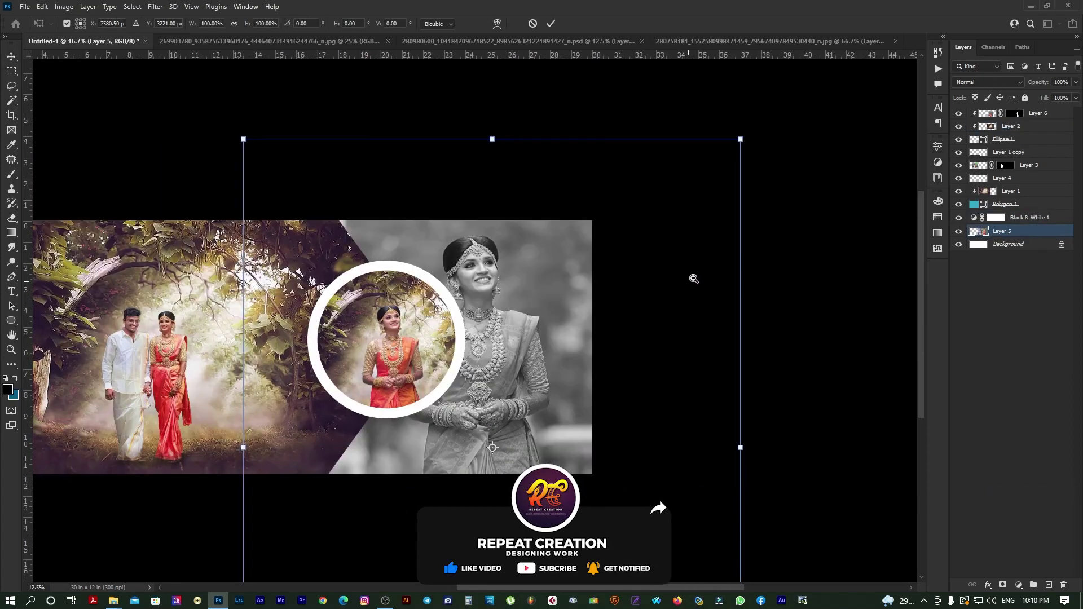
{"action": "left_click_drag", "start_coordinate": [740, 139], "coordinate": [778, 89]}
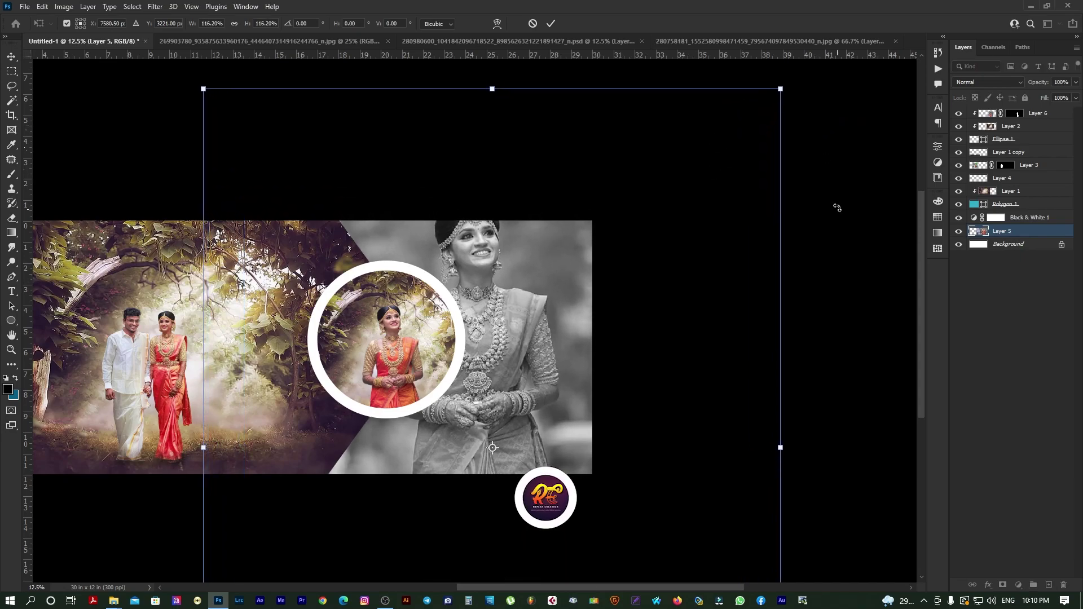
{"action": "left_click_drag", "start_coordinate": [583, 282], "coordinate": [600, 310]}
{"action": "left_click_drag", "start_coordinate": [822, 159], "coordinate": [860, 221]}
{"action": "left_click_drag", "start_coordinate": [668, 265], "coordinate": [646, 273]}
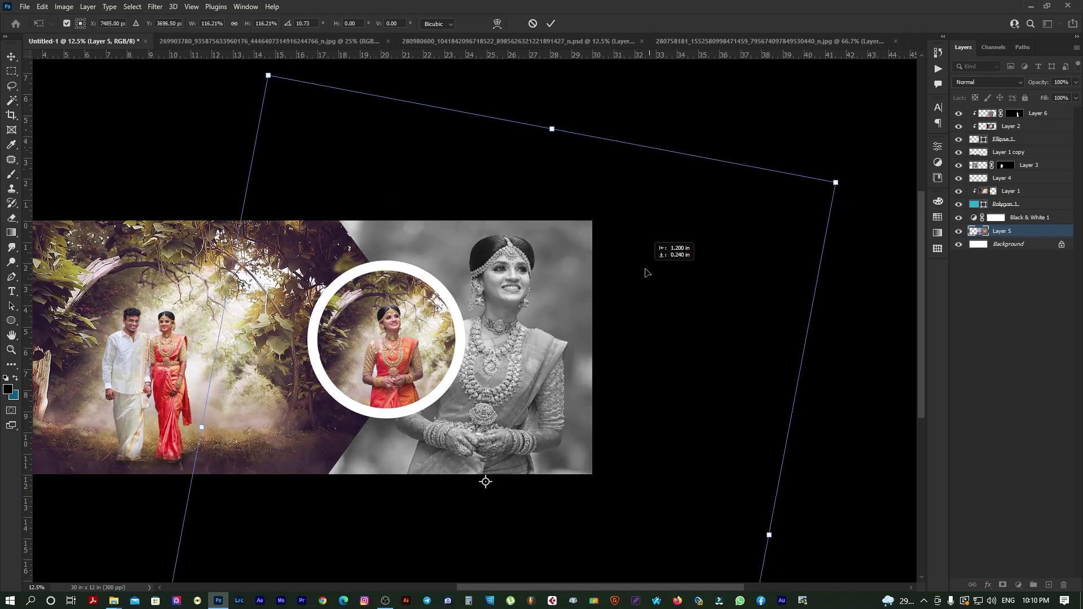
{"action": "key", "text": "Return"}
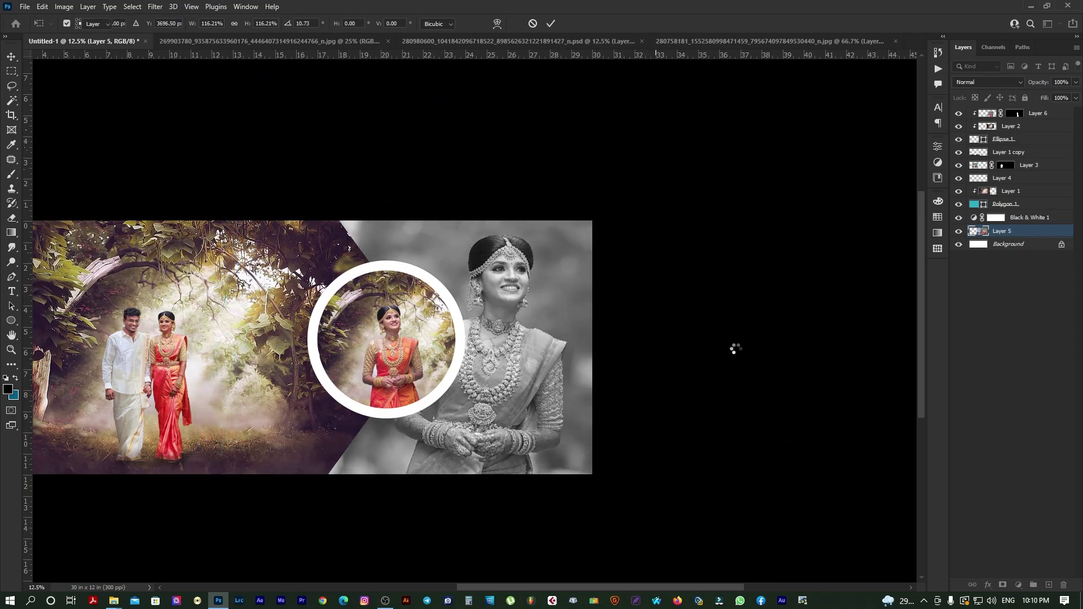
{"action": "left_click_drag", "start_coordinate": [737, 349], "coordinate": [630, 320]}
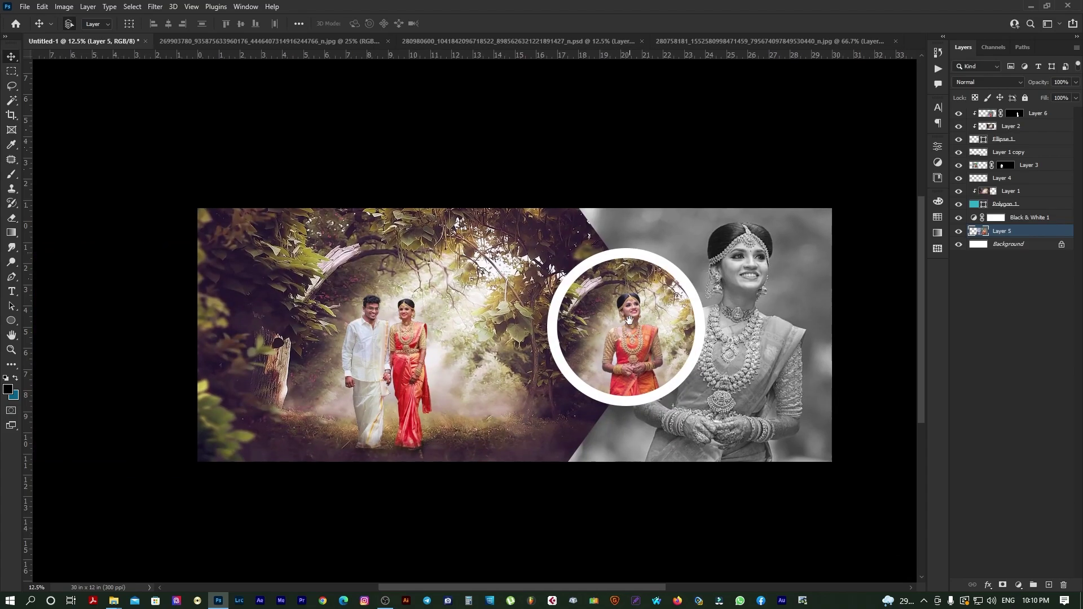
{"action": "left_click_drag", "start_coordinate": [745, 379], "coordinate": [740, 373]}
{"action": "scroll", "coordinate": [593, 369], "scroll_direction": "up", "scroll_amount": 1}
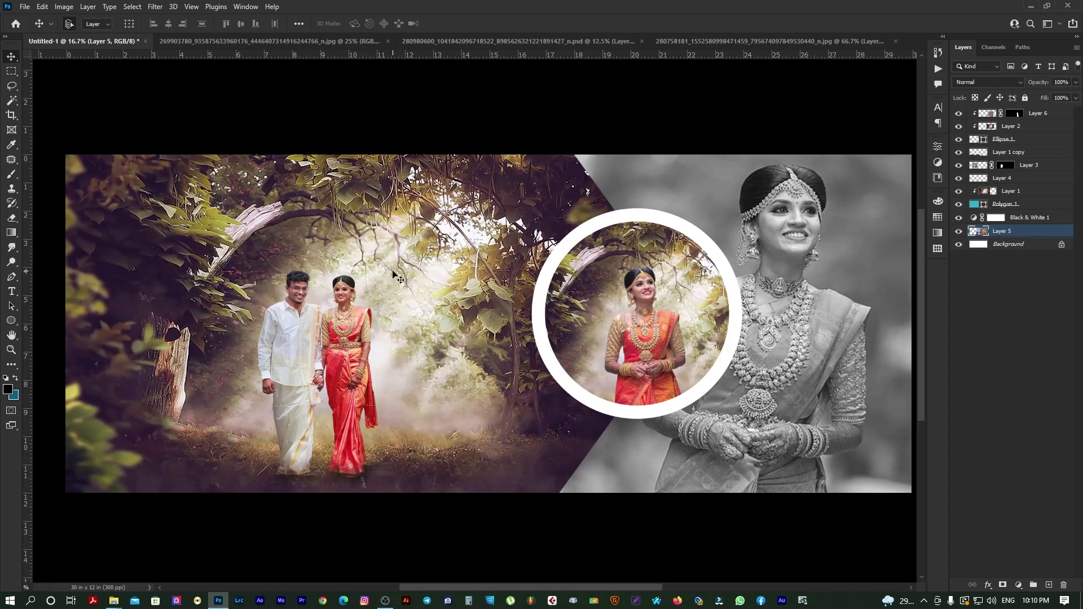
{"action": "left_click", "coordinate": [438, 257]}
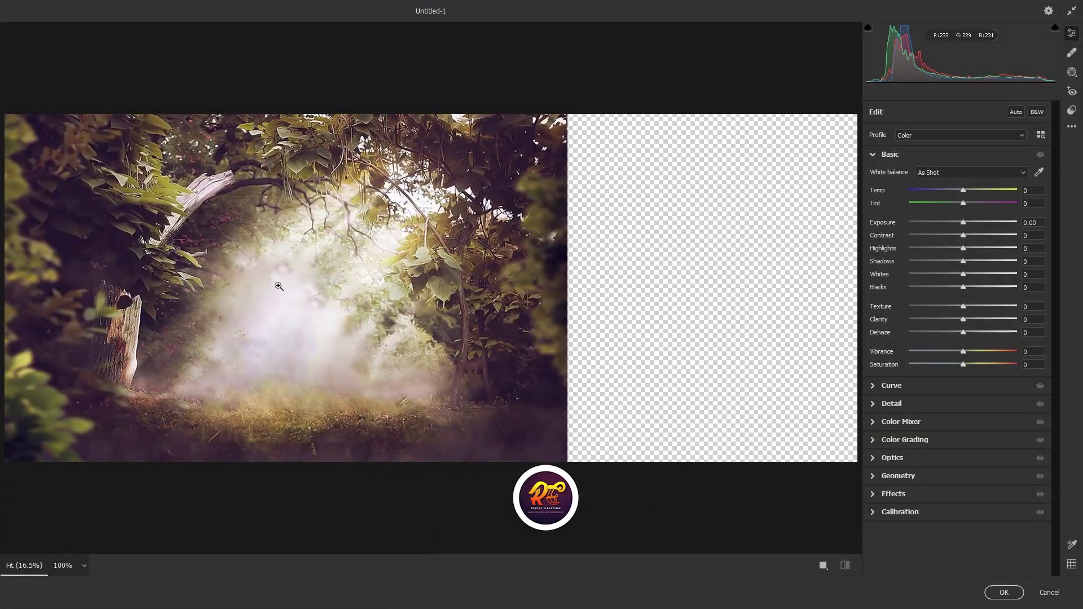
In the Camera Raw Filter's Color Mixer, boost green saturation and shift green hue to +24.
{"action": "left_click", "coordinate": [375, 281]}
{"action": "left_click", "coordinate": [375, 281]}
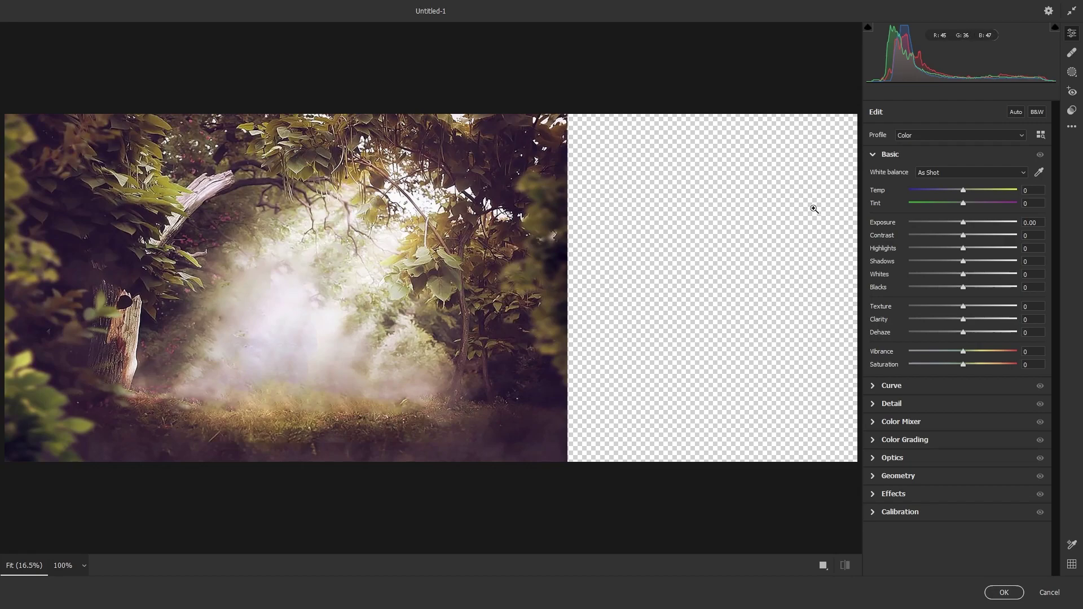
{"action": "left_click", "coordinate": [953, 424]}
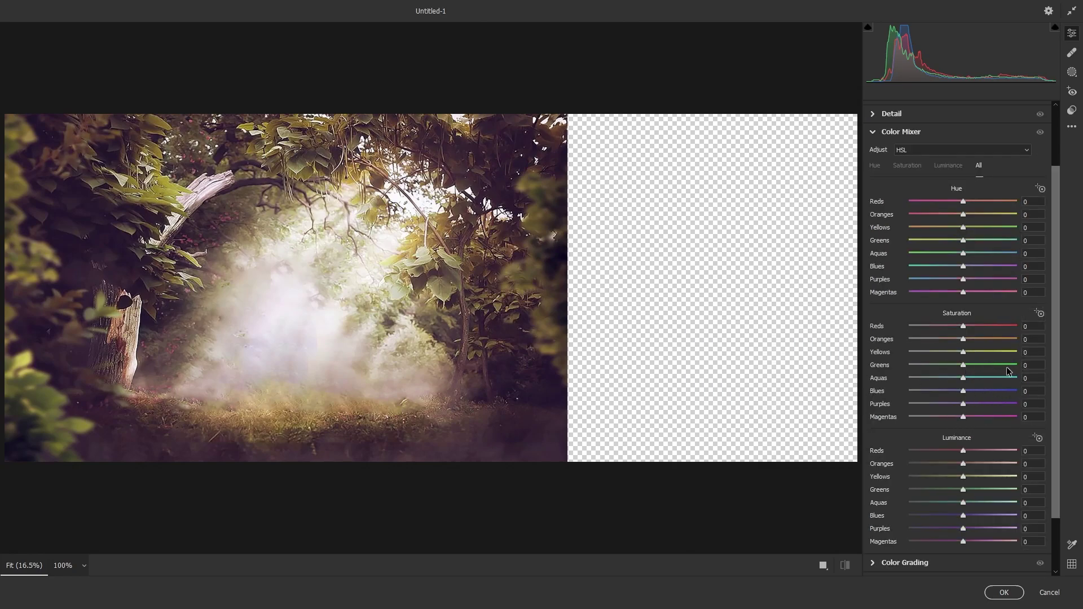
{"action": "left_click_drag", "start_coordinate": [964, 366], "coordinate": [1009, 360]}
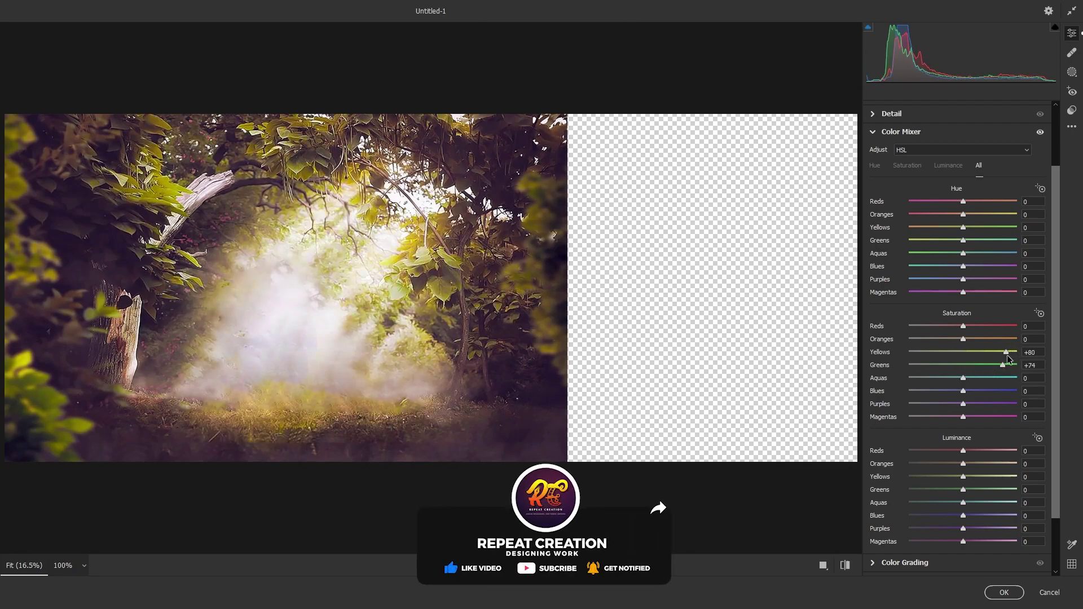
{"action": "scroll", "coordinate": [984, 339], "scroll_direction": "down", "scroll_amount": 2}
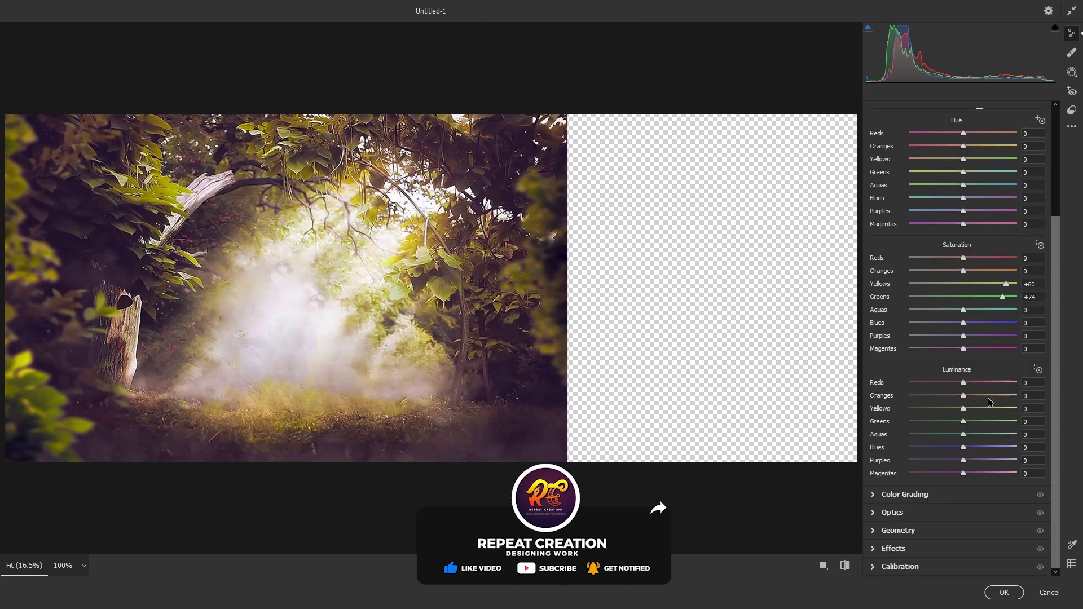
{"action": "scroll", "coordinate": [944, 499], "scroll_direction": "up", "scroll_amount": 4}
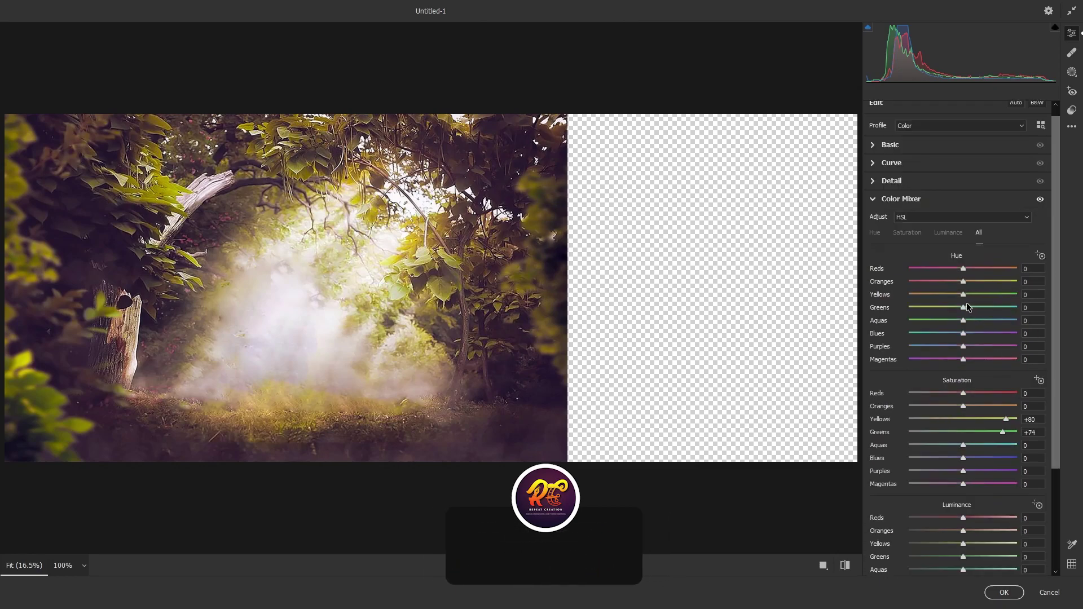
{"action": "mouse_move", "coordinate": [964, 307]}
{"action": "left_mouse_down"}
{"action": "mouse_move", "coordinate": [989, 309]}
{"action": "mouse_move", "coordinate": [964, 308]}
{"action": "left_mouse_up"}
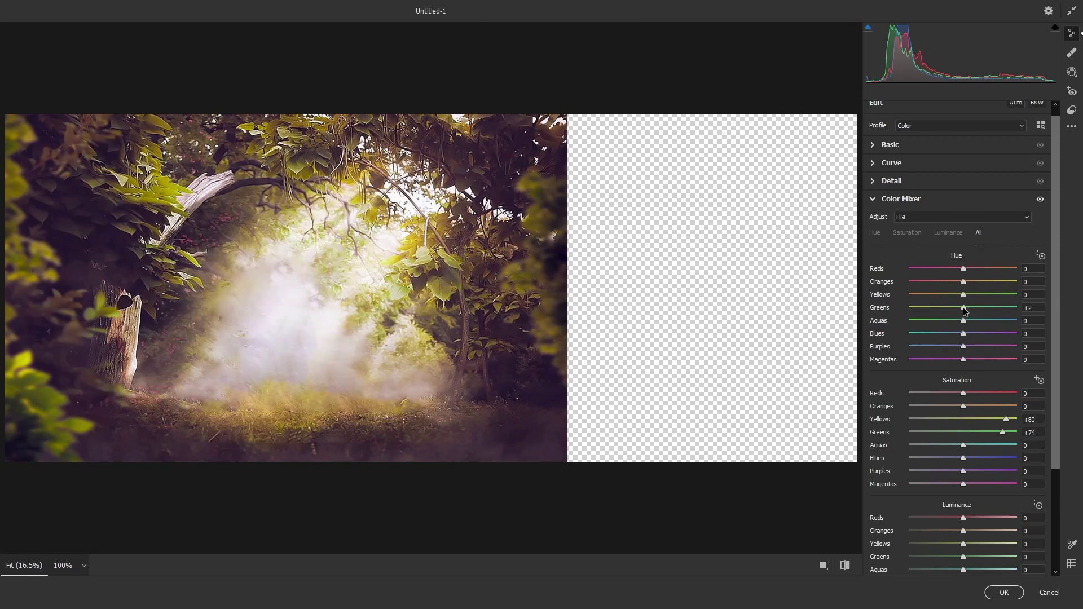
{"action": "mouse_move", "coordinate": [964, 309]}
{"action": "left_mouse_down"}
{"action": "mouse_move", "coordinate": [991, 308]}
{"action": "mouse_move", "coordinate": [945, 308]}
{"action": "mouse_move", "coordinate": [989, 308]}
{"action": "mouse_move", "coordinate": [977, 310]}
{"action": "left_mouse_up"}
{"action": "scroll", "coordinate": [999, 446], "scroll_direction": "down", "scroll_amount": 4}
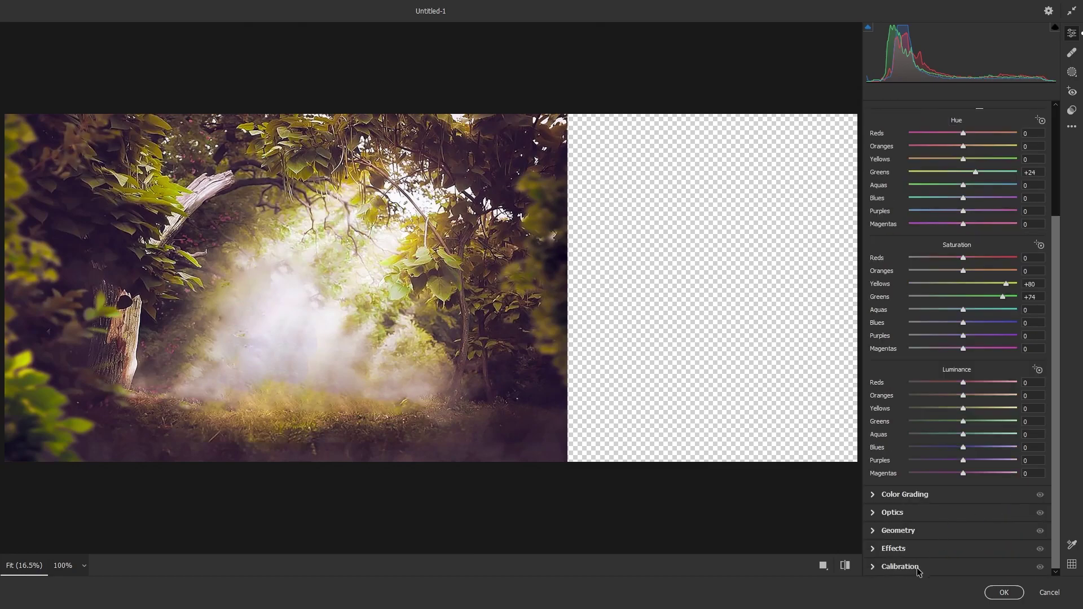
Set Calibration primaries to red hue +32, green −13, blue −15 and apply the filter.
{"action": "left_click", "coordinate": [903, 566]}
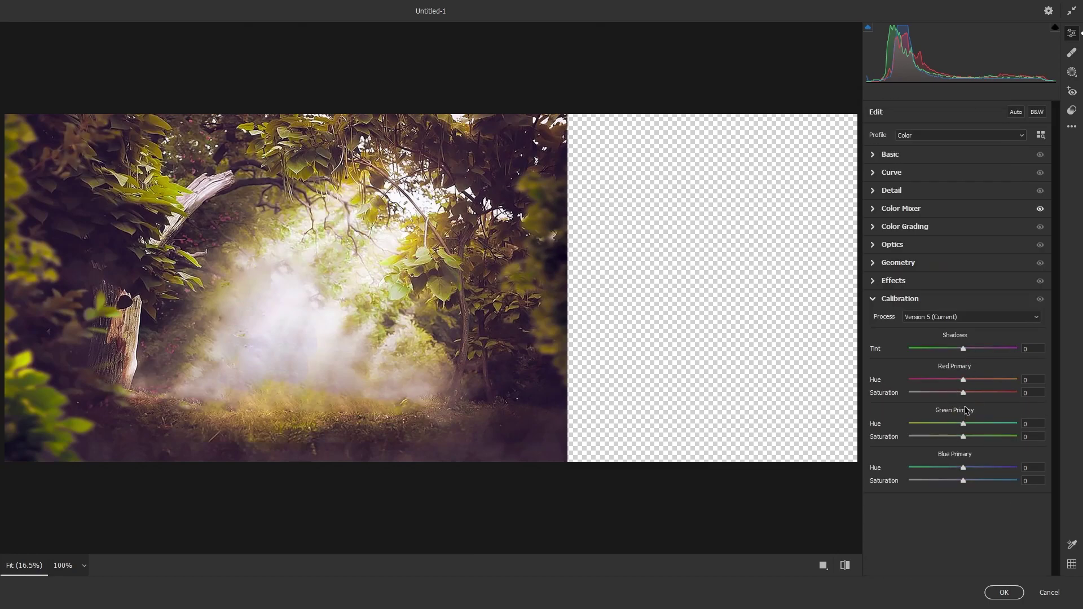
{"action": "mouse_move", "coordinate": [963, 423]}
{"action": "left_mouse_down"}
{"action": "mouse_move", "coordinate": [934, 423]}
{"action": "mouse_move", "coordinate": [1010, 424]}
{"action": "mouse_move", "coordinate": [942, 422]}
{"action": "mouse_move", "coordinate": [956, 417]}
{"action": "left_mouse_up"}
{"action": "mouse_move", "coordinate": [963, 380]}
{"action": "left_mouse_down"}
{"action": "mouse_move", "coordinate": [997, 377]}
{"action": "mouse_move", "coordinate": [980, 380]}
{"action": "left_mouse_up"}
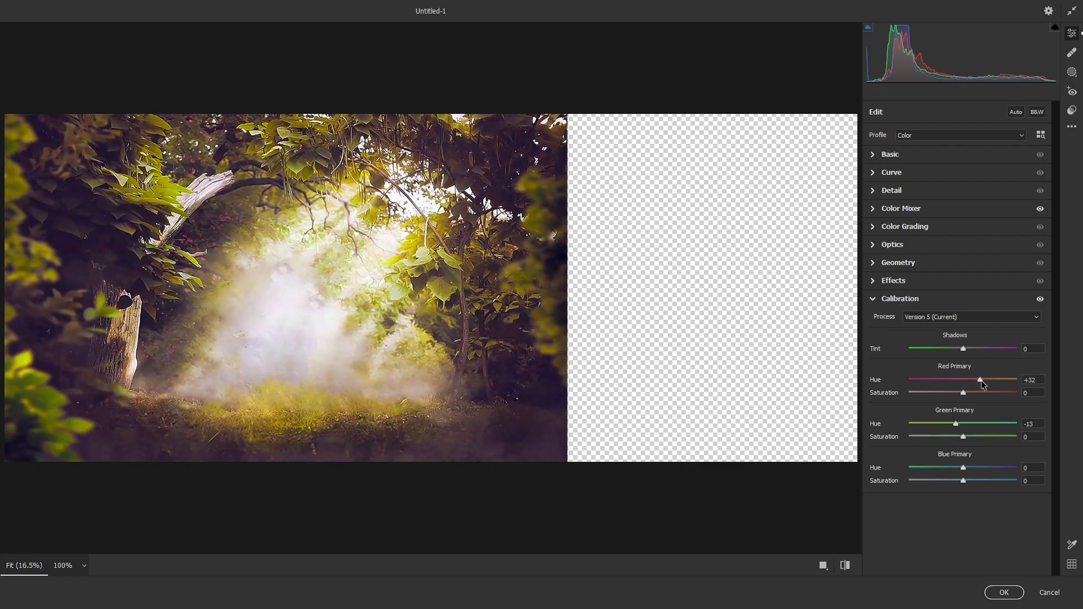
{"action": "mouse_move", "coordinate": [965, 467]}
{"action": "left_mouse_down"}
{"action": "mouse_move", "coordinate": [1006, 467]}
{"action": "mouse_move", "coordinate": [954, 467]}
{"action": "left_mouse_up"}
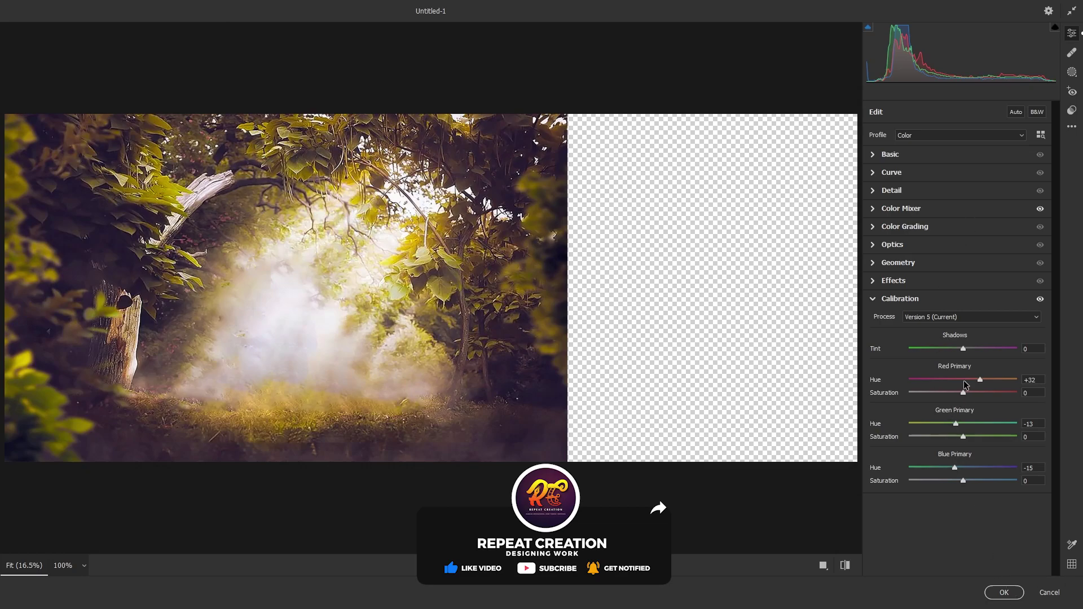
{"action": "left_click", "coordinate": [1004, 592]}
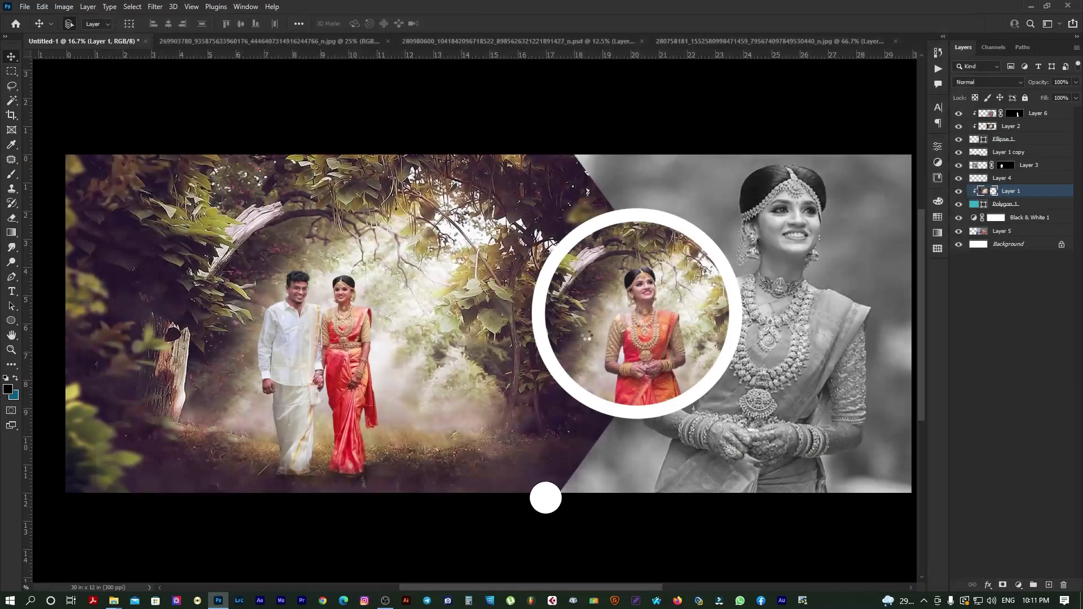
Nudge the forest photo inside the circle and select the grayscale bride layer, Layer 5.
{"action": "mouse_move", "coordinate": [431, 370]}
{"action": "left_mouse_down"}
{"action": "mouse_move", "coordinate": [455, 374]}
{"action": "mouse_move", "coordinate": [419, 377]}
{"action": "left_mouse_up"}
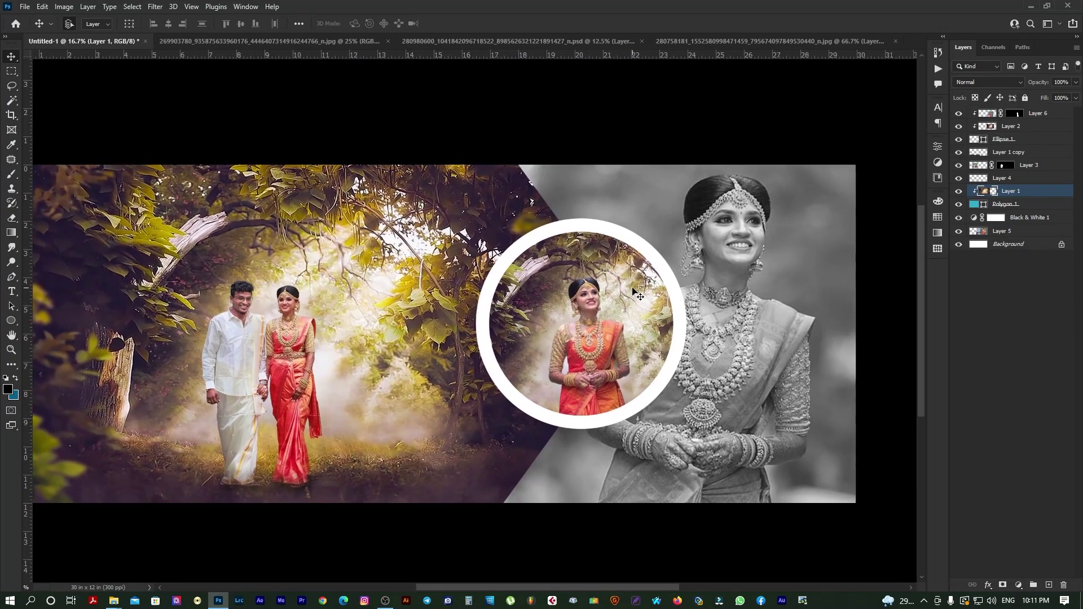
{"action": "left_click_drag", "start_coordinate": [633, 290], "coordinate": [643, 290]}
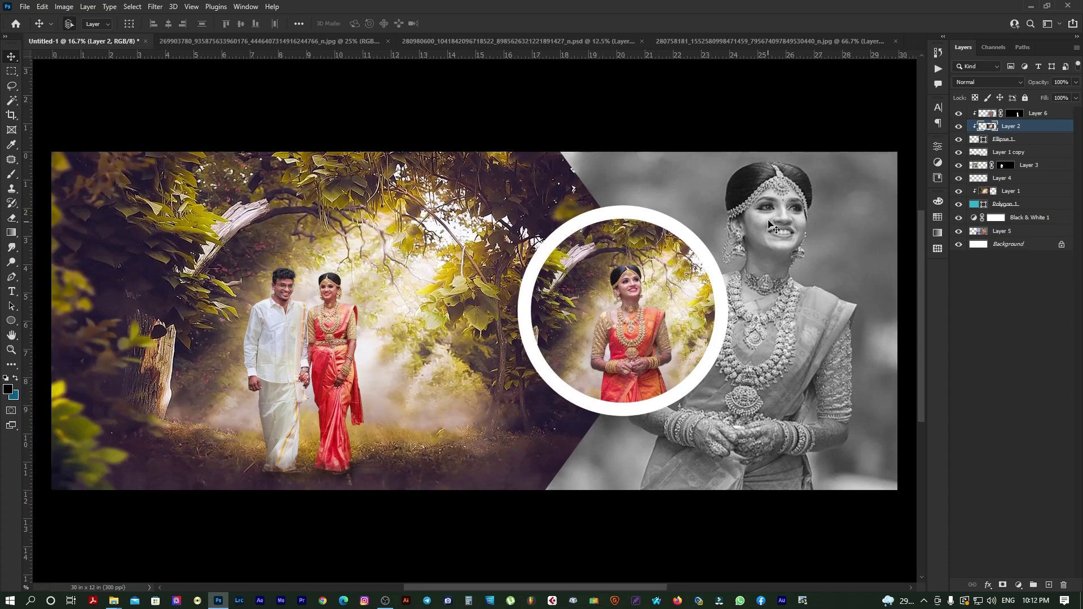
{"action": "right_click", "coordinate": [787, 224]}
{"action": "left_click", "coordinate": [803, 230]}
{"action": "right_click", "coordinate": [807, 232]}
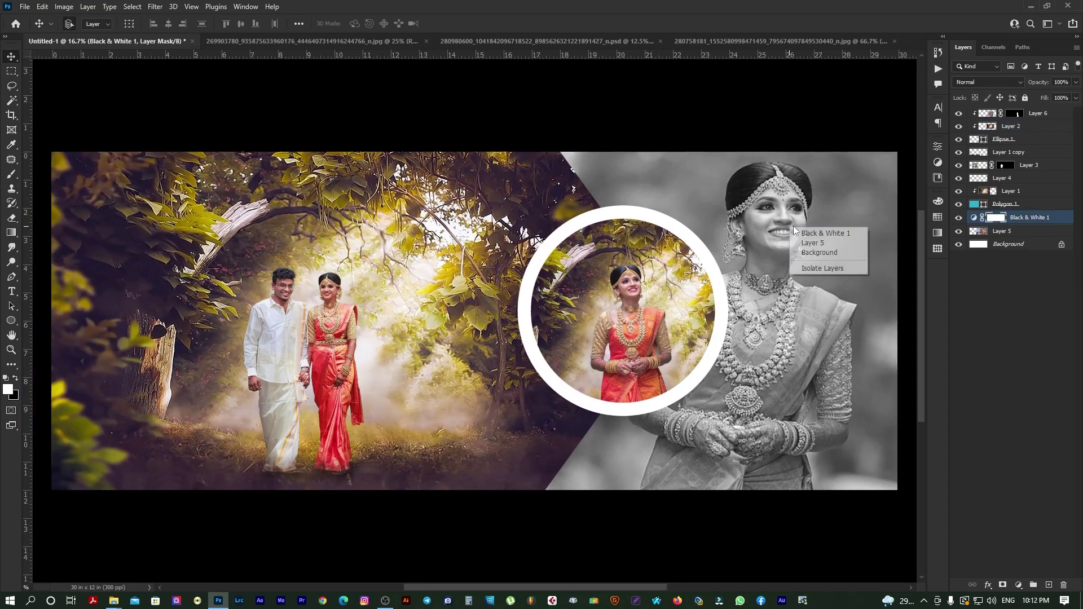
{"action": "left_click", "coordinate": [821, 244]}
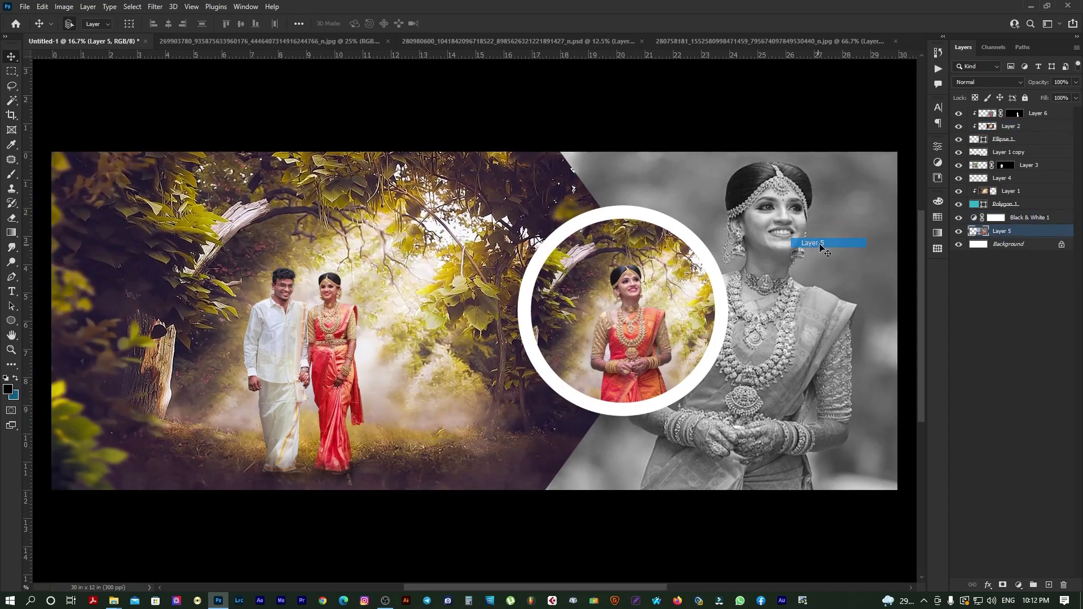
Lower Layer 5's opacity to slightly fade the grayscale bride and preview the spread.
{"action": "left_click", "coordinate": [1077, 85]}
{"action": "left_click", "coordinate": [1054, 95]}
{"action": "key", "text": "Tab"}
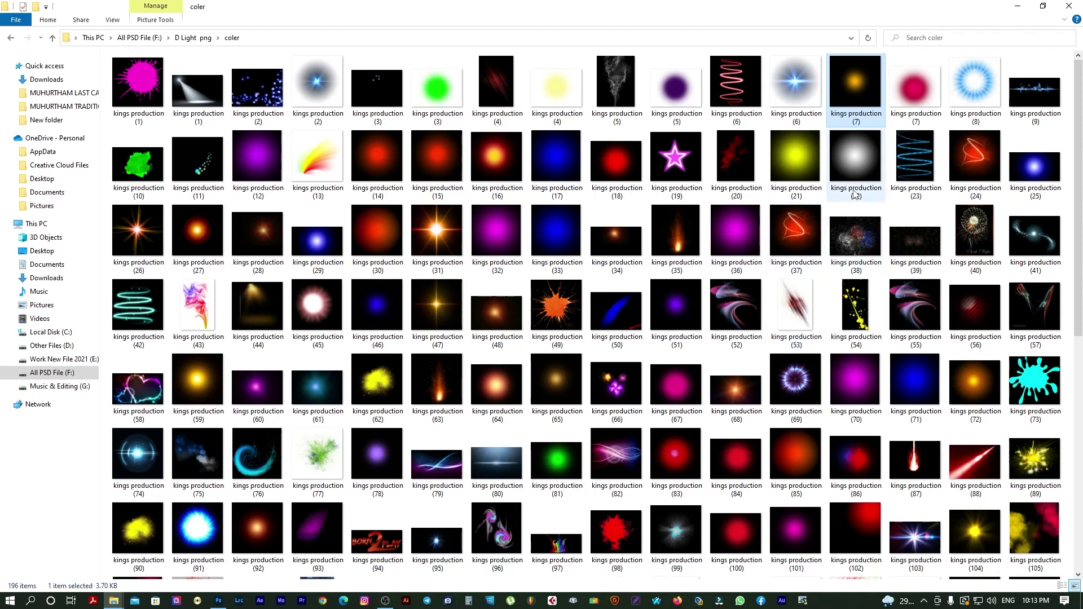
Open kings production (7).jpg from File Explorer in Adobe Photoshop 2022.
{"action": "right_click", "coordinate": [851, 83]}
{"action": "mouse_move", "coordinate": [878, 258]}
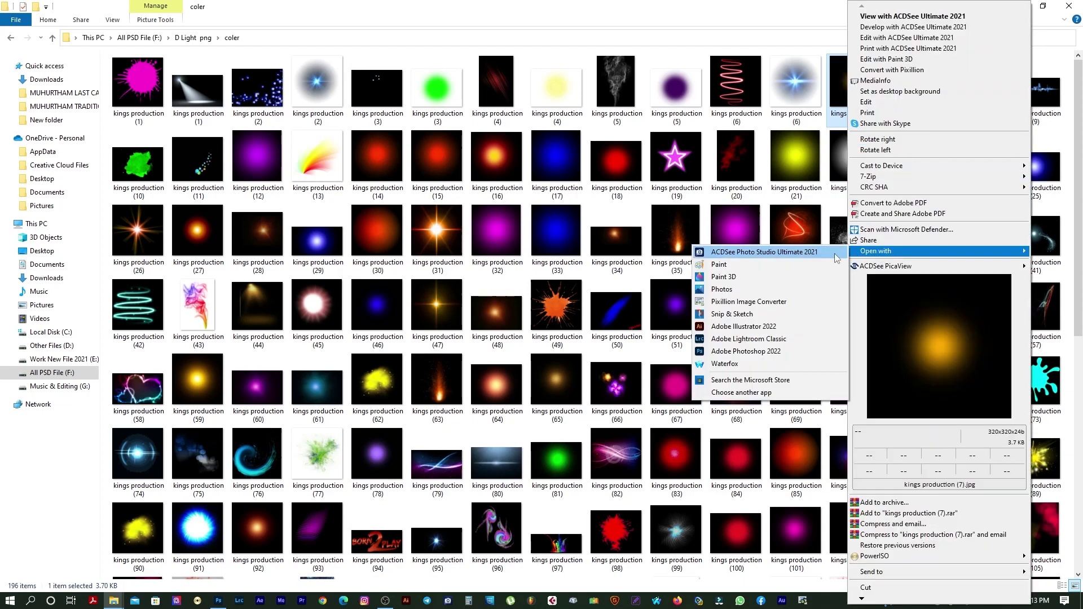
{"action": "left_click", "coordinate": [748, 352]}
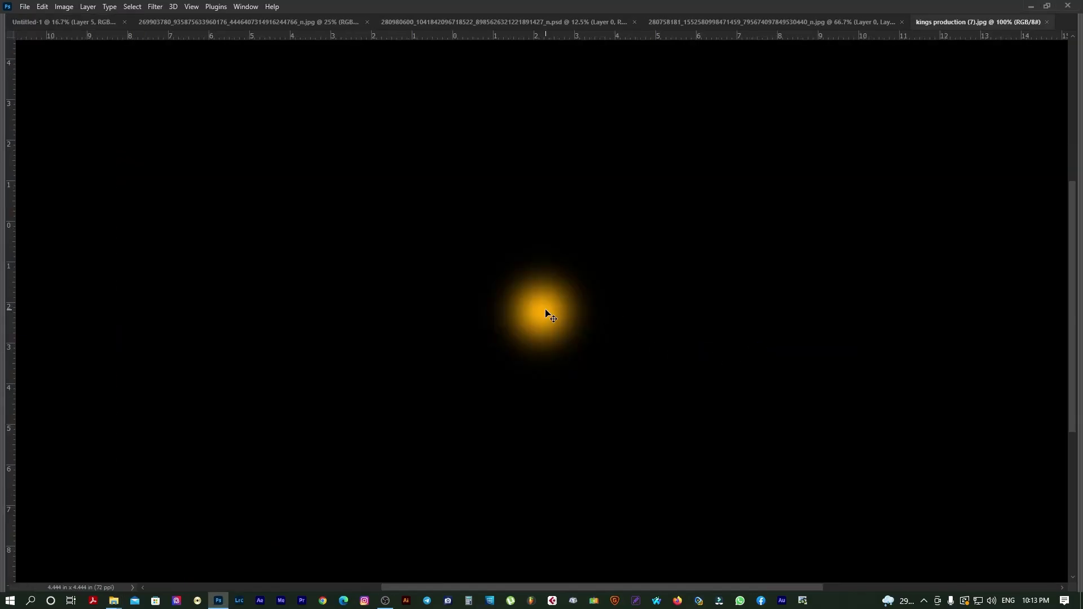
Drag the golden glow image onto the Untitled-1 album document as a new layer.
{"action": "left_click_drag", "start_coordinate": [546, 314], "coordinate": [93, 24]}
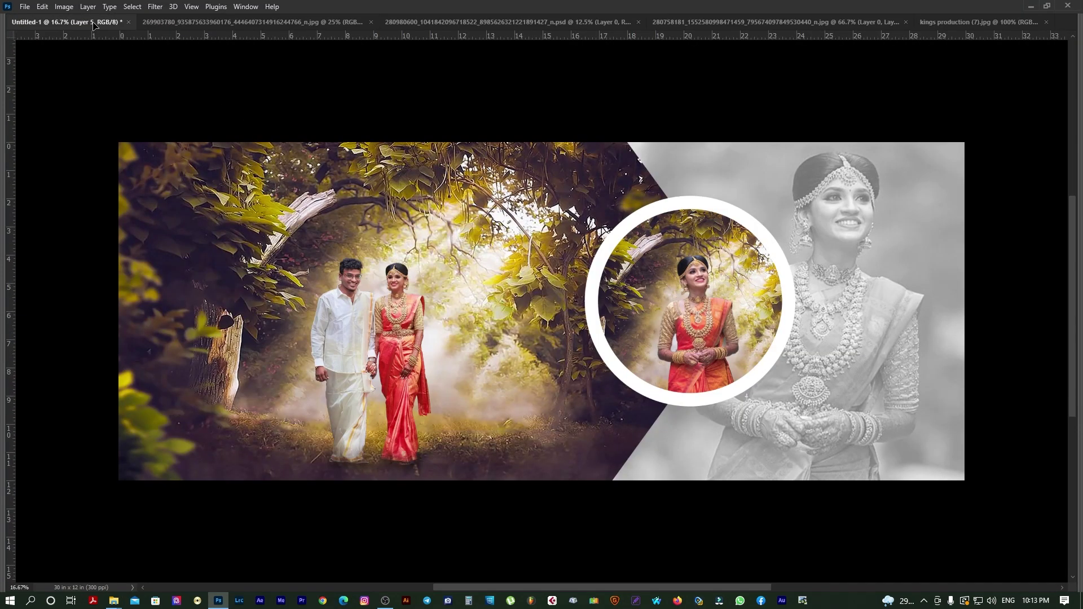
{"action": "left_click_drag", "start_coordinate": [702, 320], "coordinate": [698, 431]}
{"action": "key", "text": "Return"}
{"action": "key", "text": "Tab"}
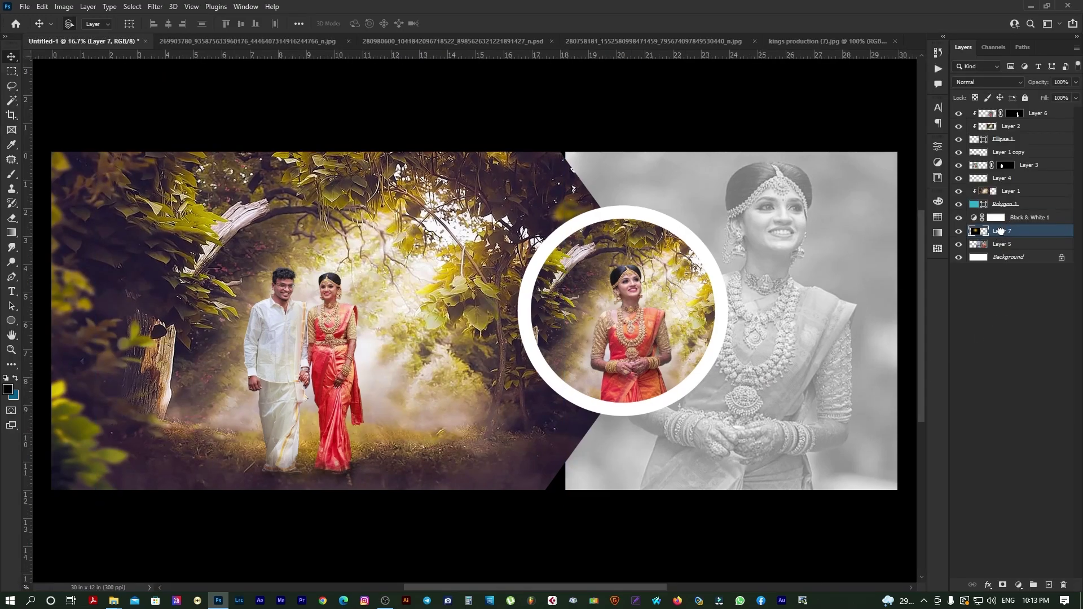
Raise Layer 7 above Layer 1 and enlarge it about 161% over the forest panel.
{"action": "left_click_drag", "start_coordinate": [1000, 231], "coordinate": [1010, 182]}
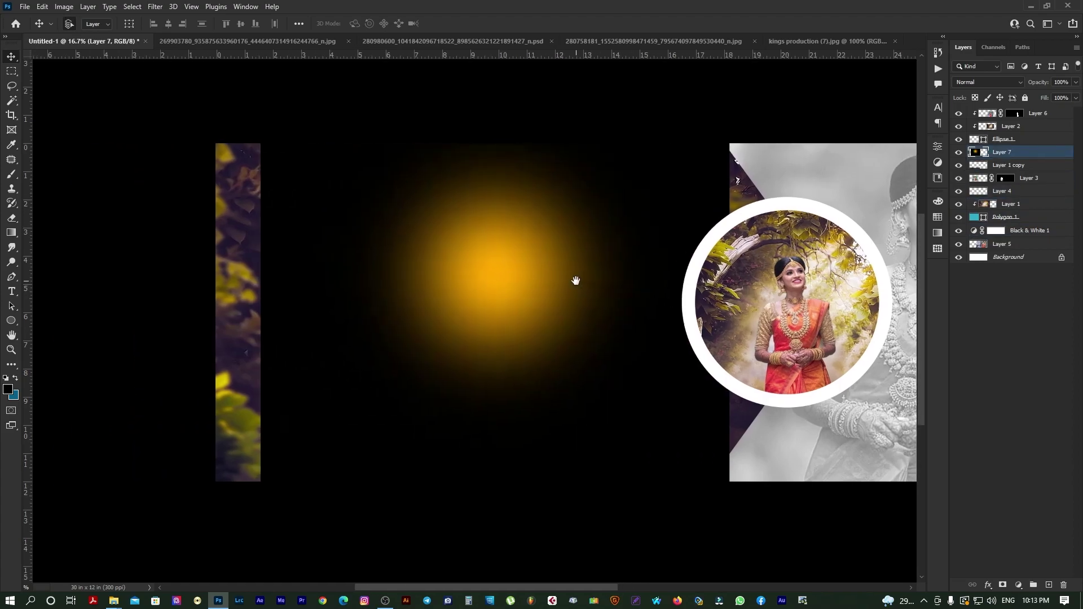
{"action": "left_click_drag", "start_coordinate": [575, 280], "coordinate": [453, 235]}
{"action": "key", "text": "ctrl+t"}
{"action": "left_click_drag", "start_coordinate": [511, 340], "coordinate": [463, 285]}
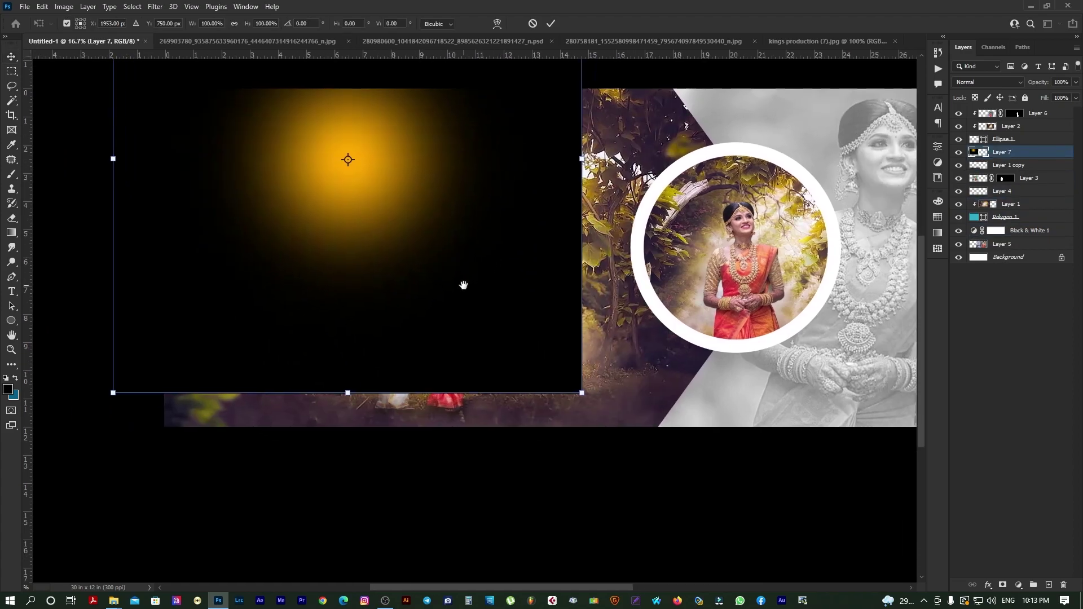
{"action": "left_click_drag", "start_coordinate": [583, 396], "coordinate": [767, 483]}
{"action": "key", "text": "Return"}
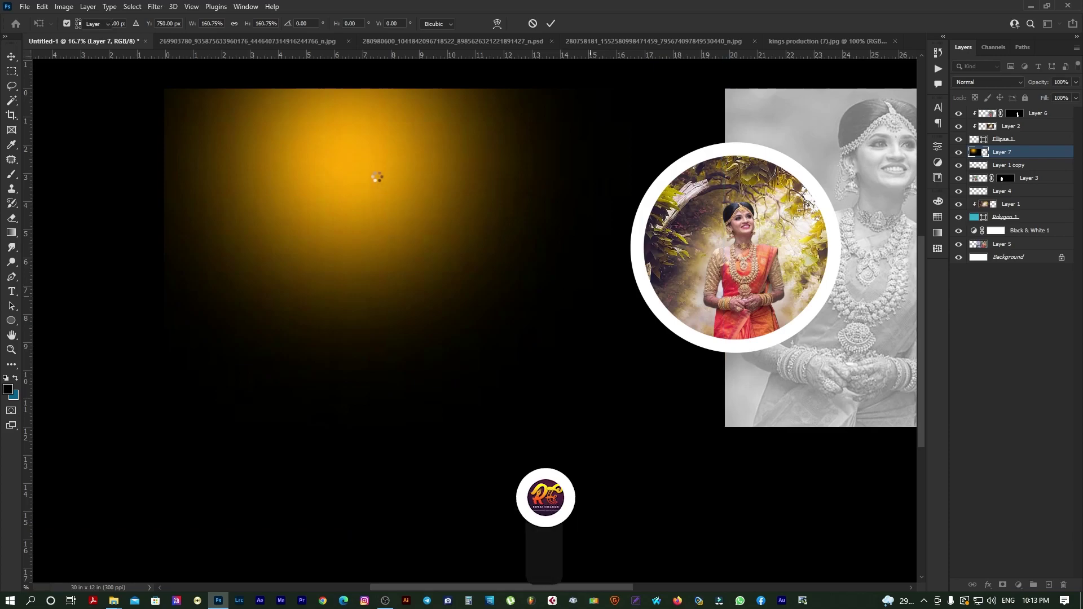
{"action": "left_click_drag", "start_coordinate": [342, 172], "coordinate": [468, 172]}
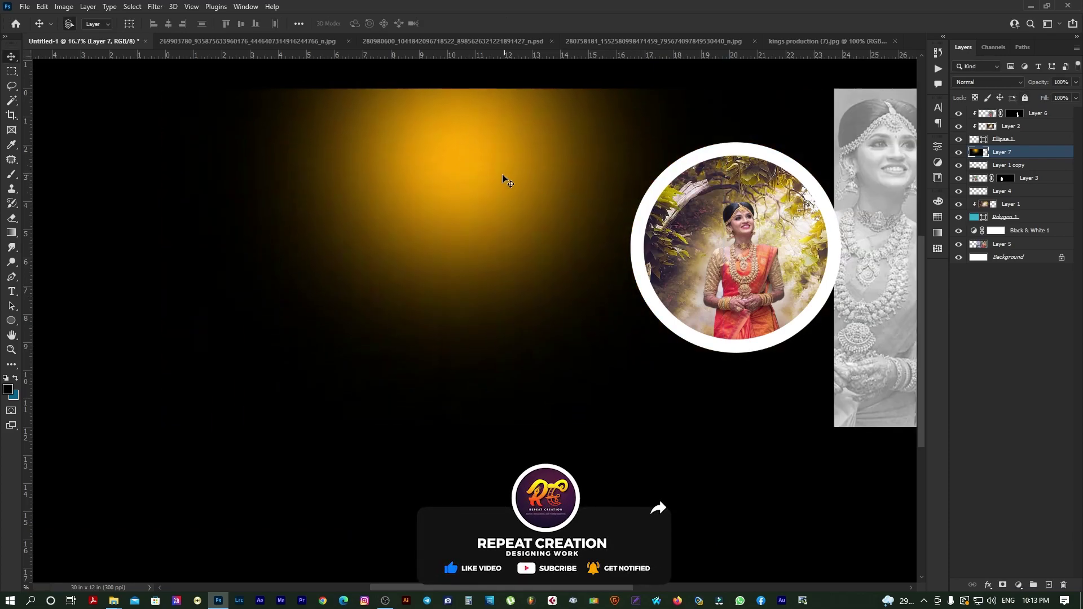
Set Layer 7's blend mode to Screen and move the glow over the couple.
{"action": "right_click", "coordinate": [488, 159]}
{"action": "left_click", "coordinate": [489, 162]}
{"action": "left_click", "coordinate": [988, 80]}
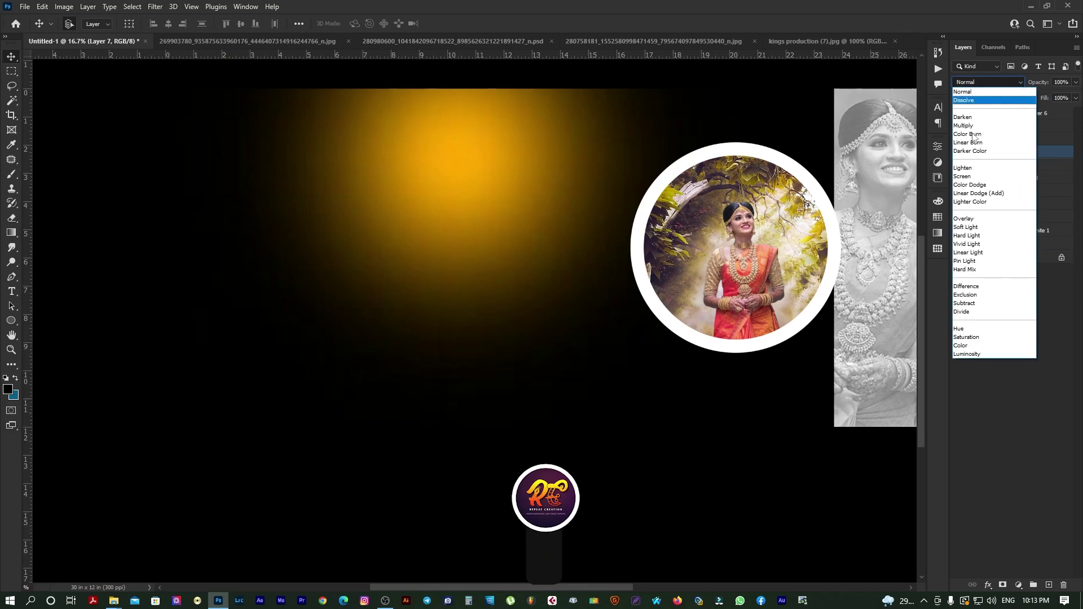
{"action": "left_click", "coordinate": [963, 176]}
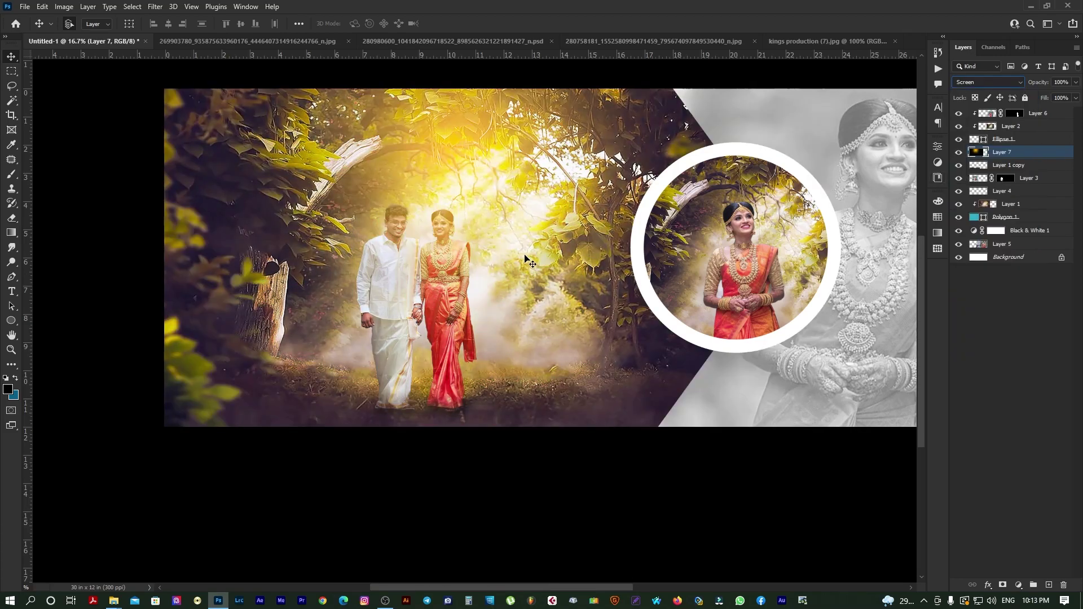
{"action": "mouse_move", "coordinate": [398, 164]}
{"action": "left_mouse_down"}
{"action": "mouse_move", "coordinate": [499, 209]}
{"action": "mouse_move", "coordinate": [469, 204]}
{"action": "left_mouse_up"}
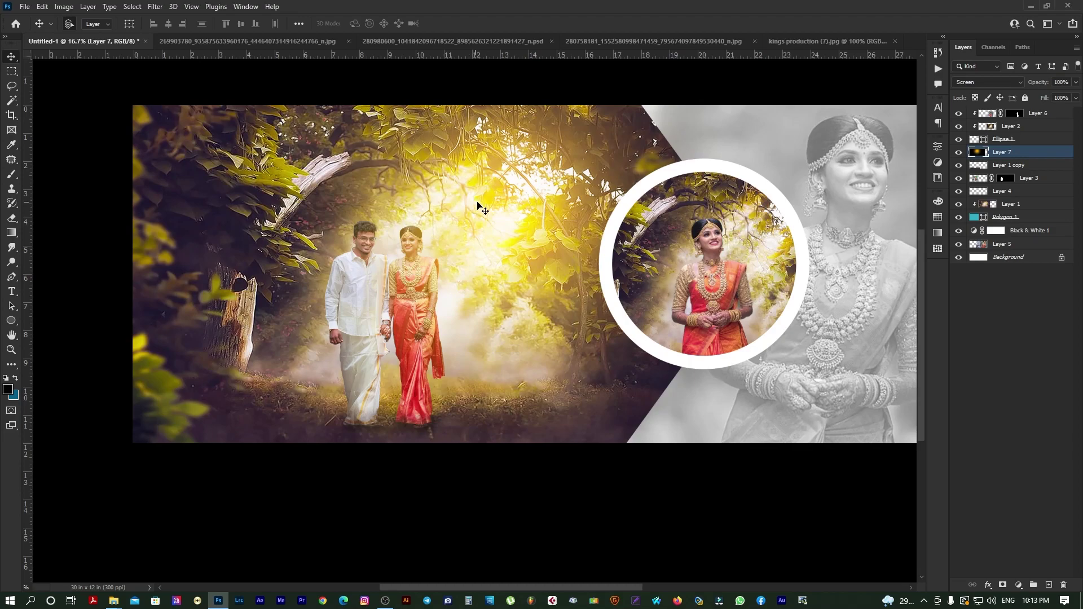
Raise the glow's black input level with Ctrl+L, then reposition it above the forest couple.
{"action": "key", "text": "ctrl+l"}
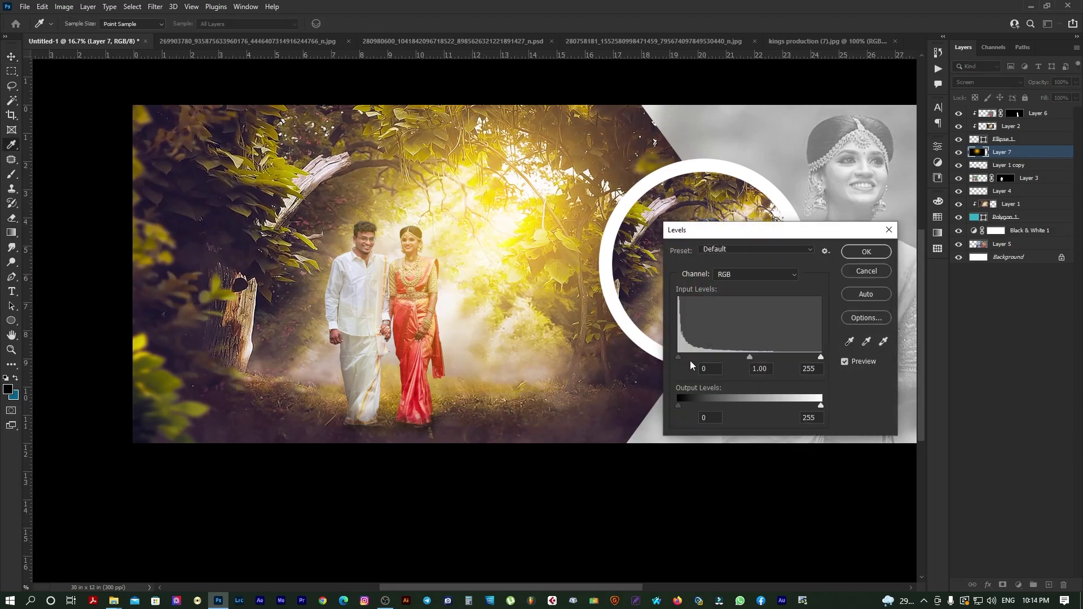
{"action": "left_click_drag", "start_coordinate": [706, 238], "coordinate": [663, 236]}
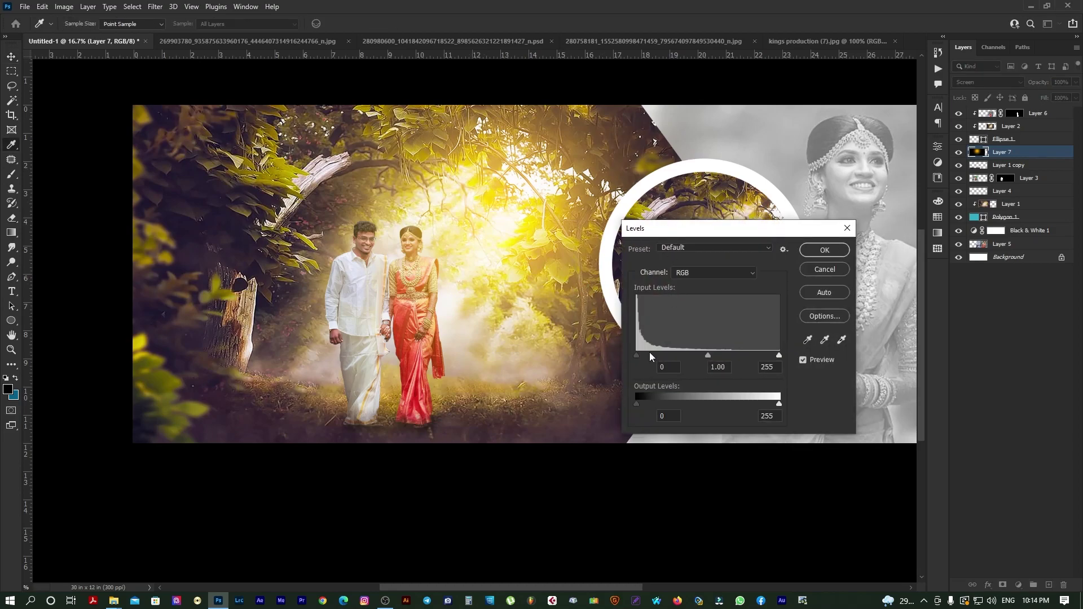
{"action": "left_click_drag", "start_coordinate": [640, 356], "coordinate": [674, 357]}
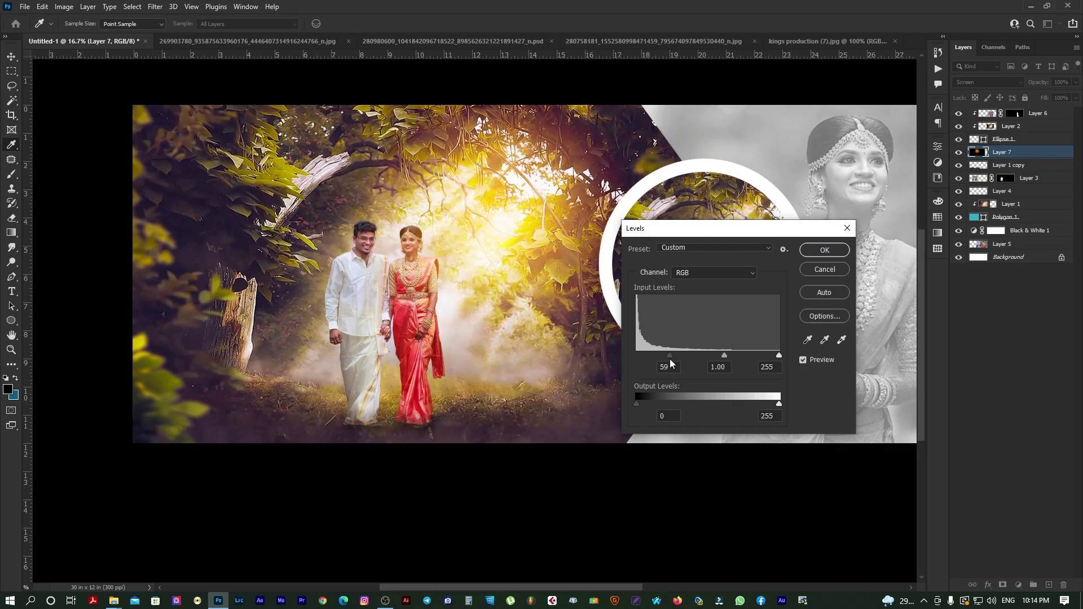
{"action": "key", "text": "Return"}
{"action": "key", "text": "v"}
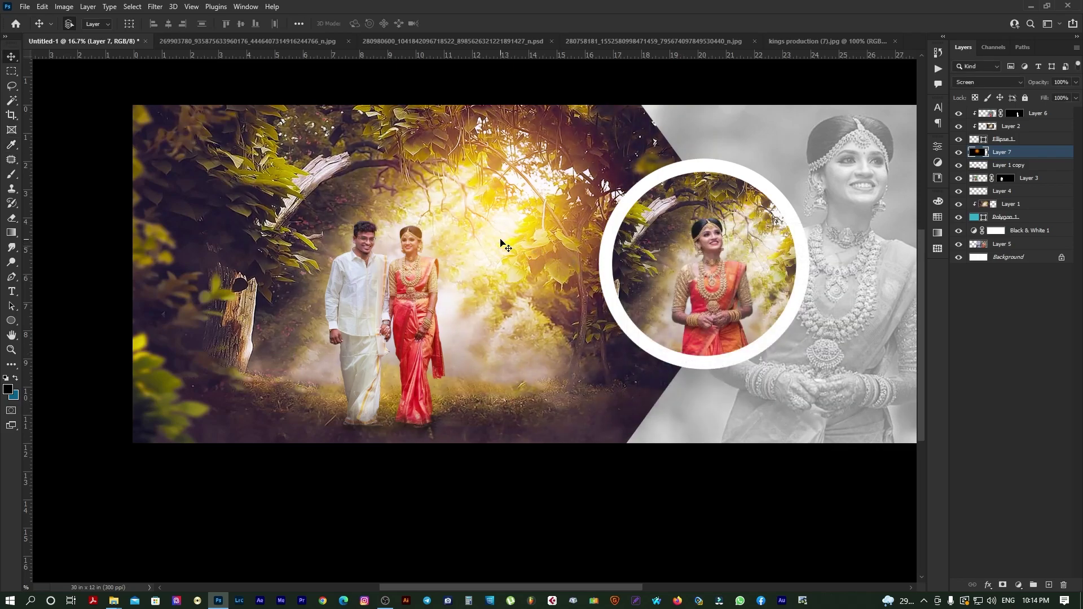
{"action": "left_click_drag", "start_coordinate": [500, 241], "coordinate": [478, 223]}
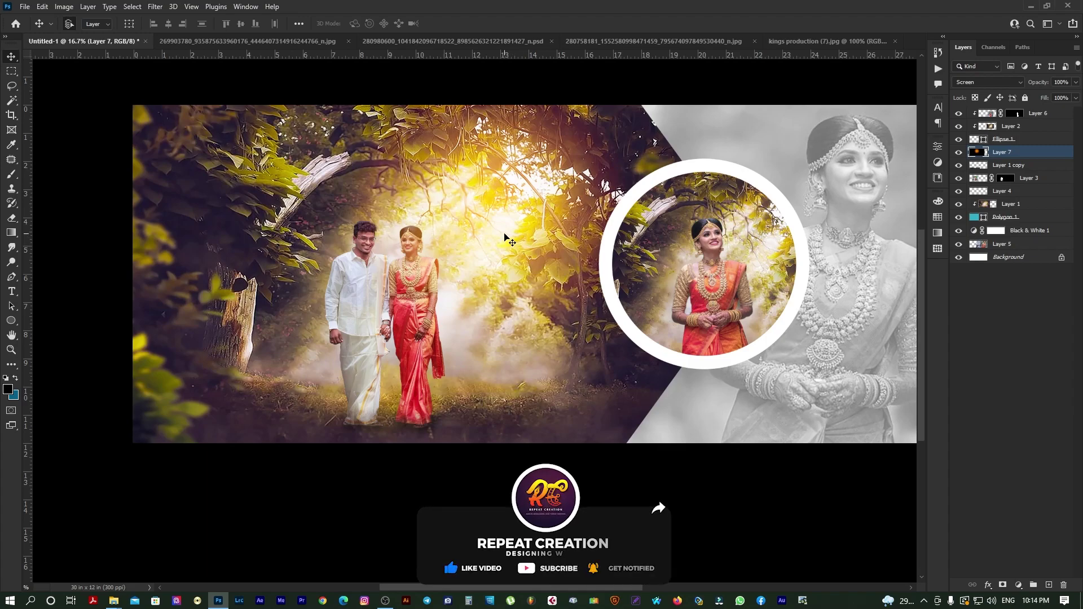
{"action": "left_click_drag", "start_coordinate": [489, 217], "coordinate": [495, 210]}
{"action": "left_click_drag", "start_coordinate": [497, 274], "coordinate": [318, 311]}
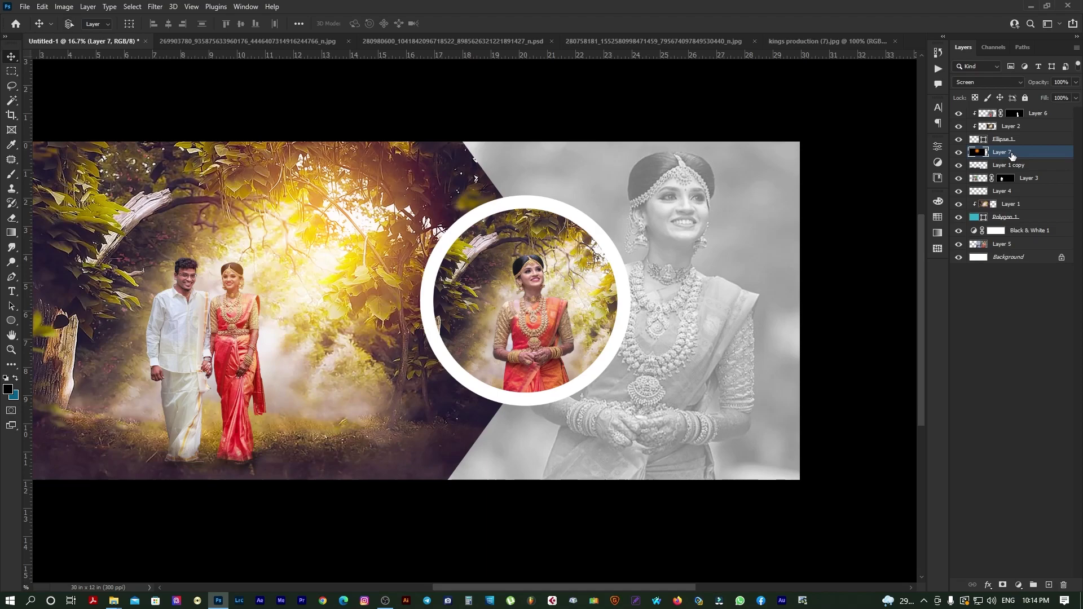
Duplicate Layer 7 and place the copy clipped above the Ellipse 1 circle layer.
{"action": "key", "text": "ctrl+j"}
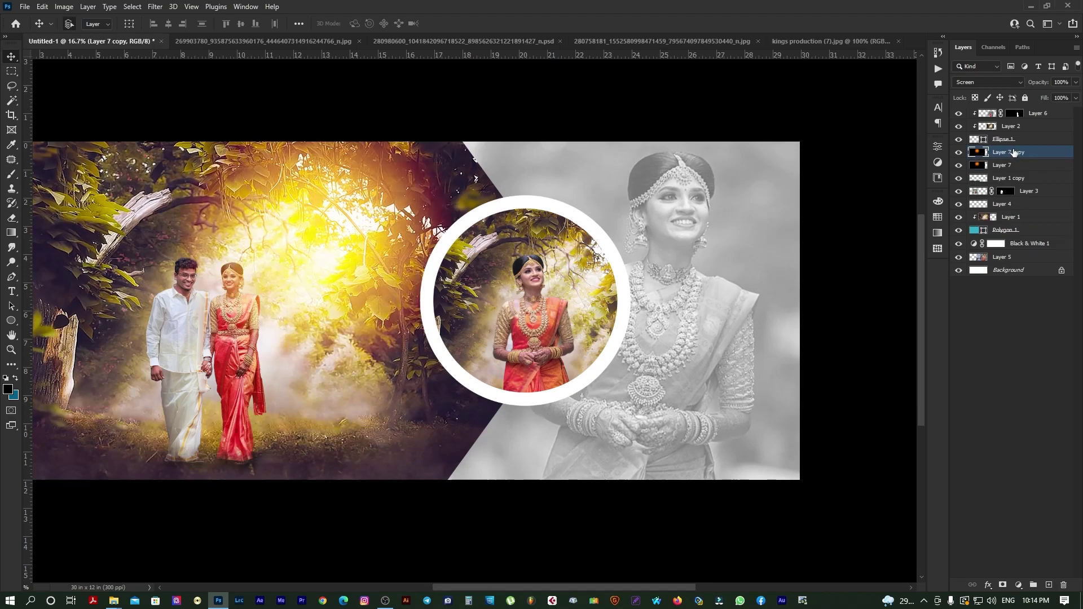
{"action": "right_click", "coordinate": [598, 265]}
{"action": "left_click", "coordinate": [620, 275]}
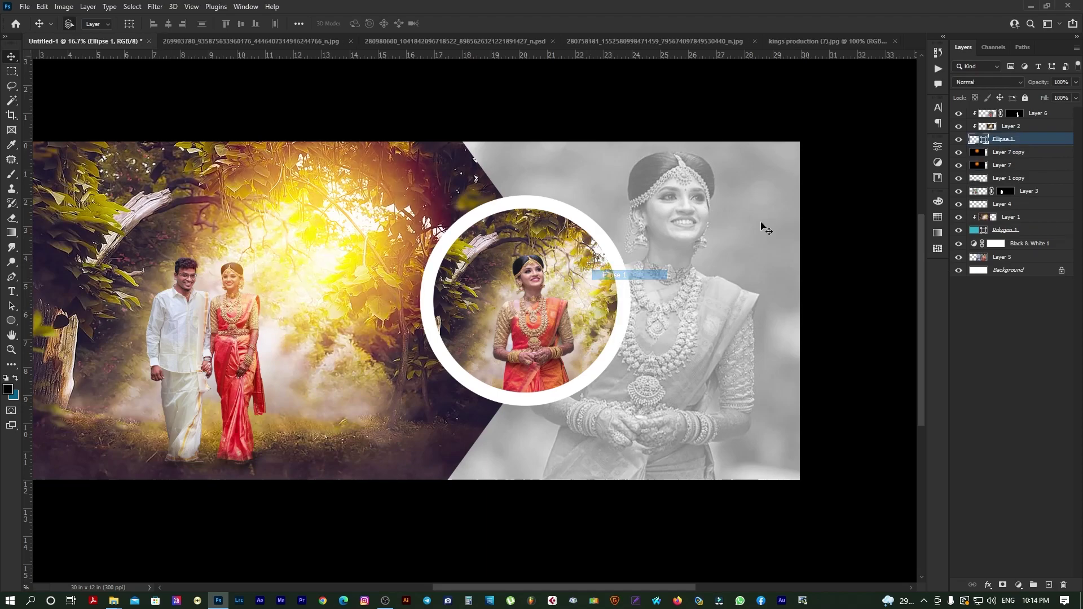
{"action": "left_click_drag", "start_coordinate": [1006, 156], "coordinate": [1013, 139]}
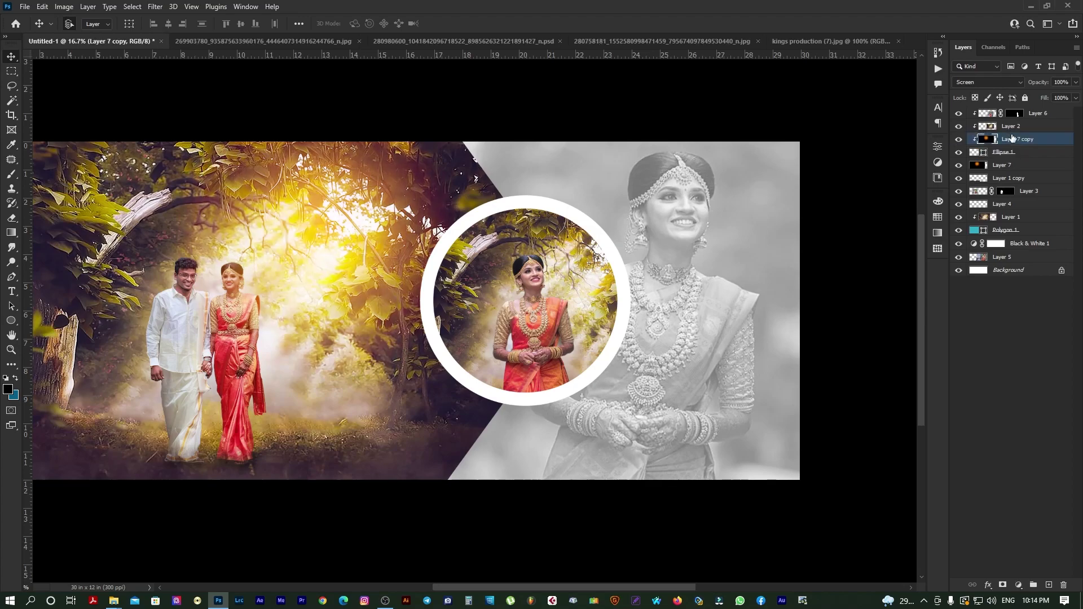
{"action": "key", "text": "ctrl+bracketright"}
{"action": "key", "text": "ctrl+bracketright"}
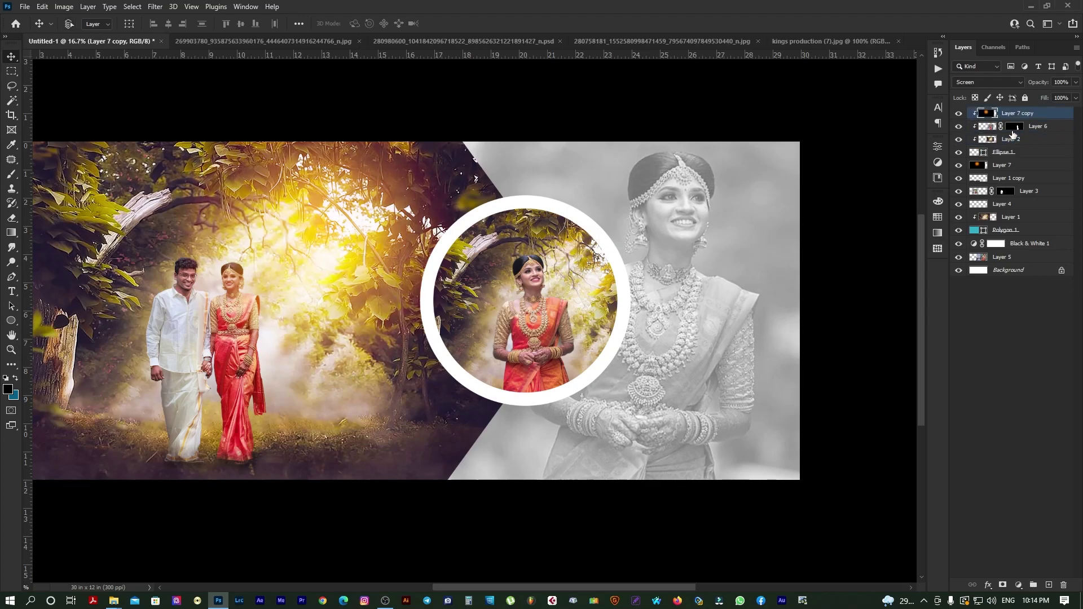
{"action": "key", "text": "ctrl+bracketleft"}
{"action": "key", "text": "ctrl+bracketleft"}
Slide Layer 7 copy over the circle and move it above Layer 6.
{"action": "key", "text": "ctrl+t"}
{"action": "left_click_drag", "start_coordinate": [364, 242], "coordinate": [599, 294]}
{"action": "key", "text": "Return"}
{"action": "key", "text": "ctrl+bracketright"}
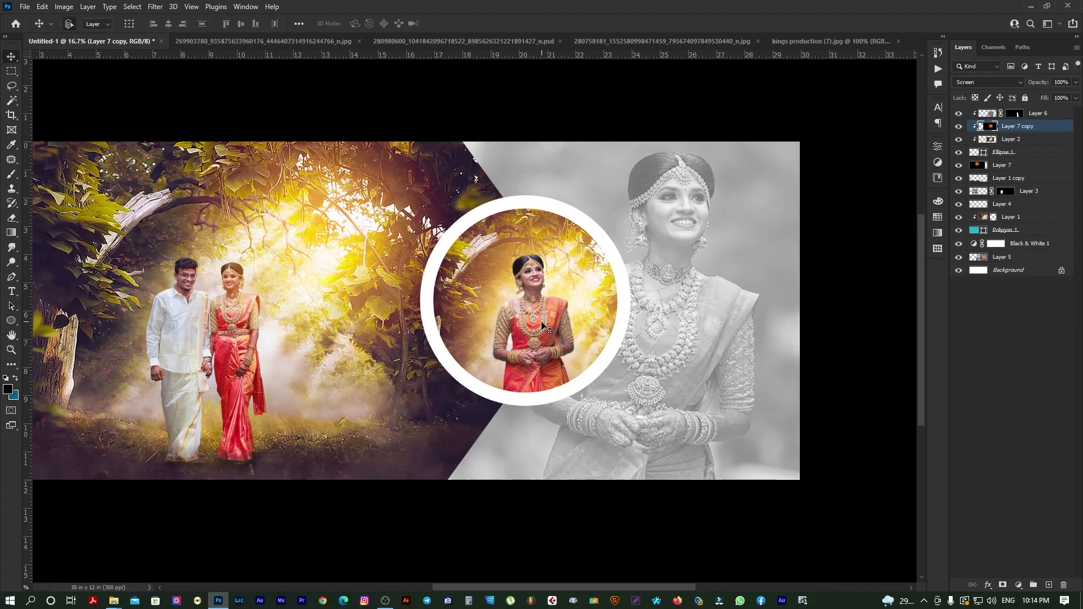
{"action": "left_click", "coordinate": [535, 278], "text": "ctrl"}
{"action": "left_click", "coordinate": [543, 303], "text": "ctrl"}
{"action": "left_click", "coordinate": [543, 303], "text": "ctrl"}
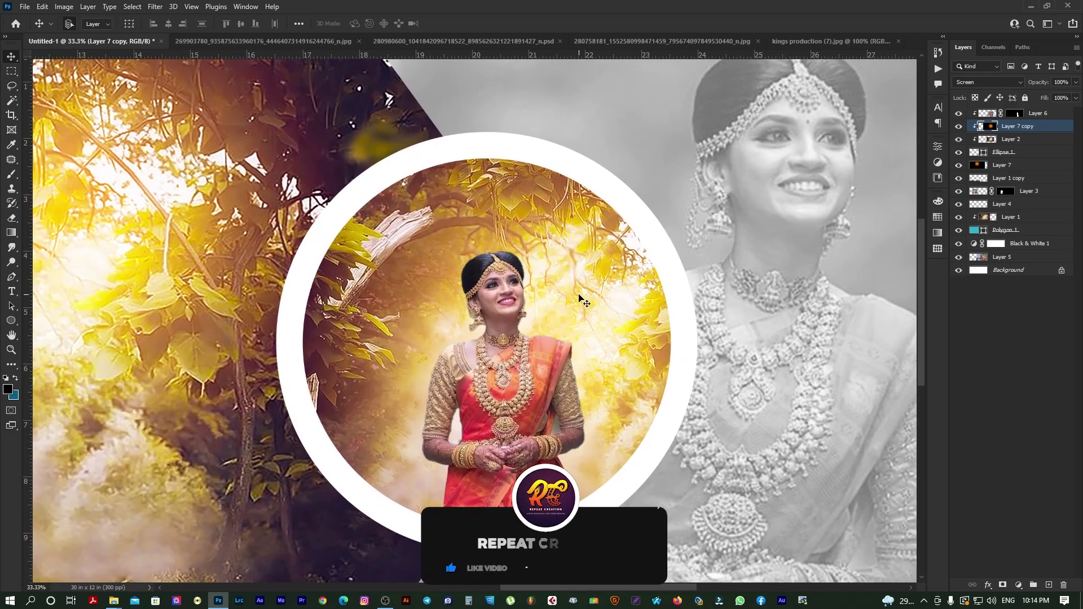
{"action": "key", "text": "ctrl+bracketright"}
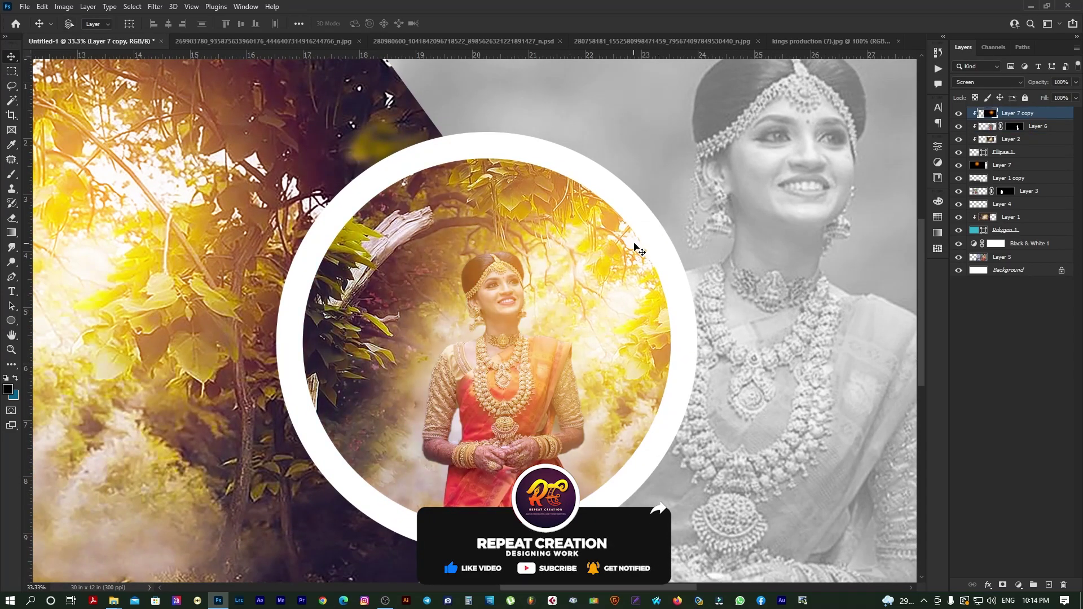
Shrink Layer 7 copy to about 44.55% to light the bride's circle.
{"action": "key", "text": "ctrl+t"}
{"action": "left_click", "coordinate": [549, 286], "text": "ctrl+alt"}
{"action": "left_click", "coordinate": [549, 286], "text": "ctrl+alt"}
{"action": "scroll", "coordinate": [649, 395], "scroll_direction": "down", "scroll_amount": 3}
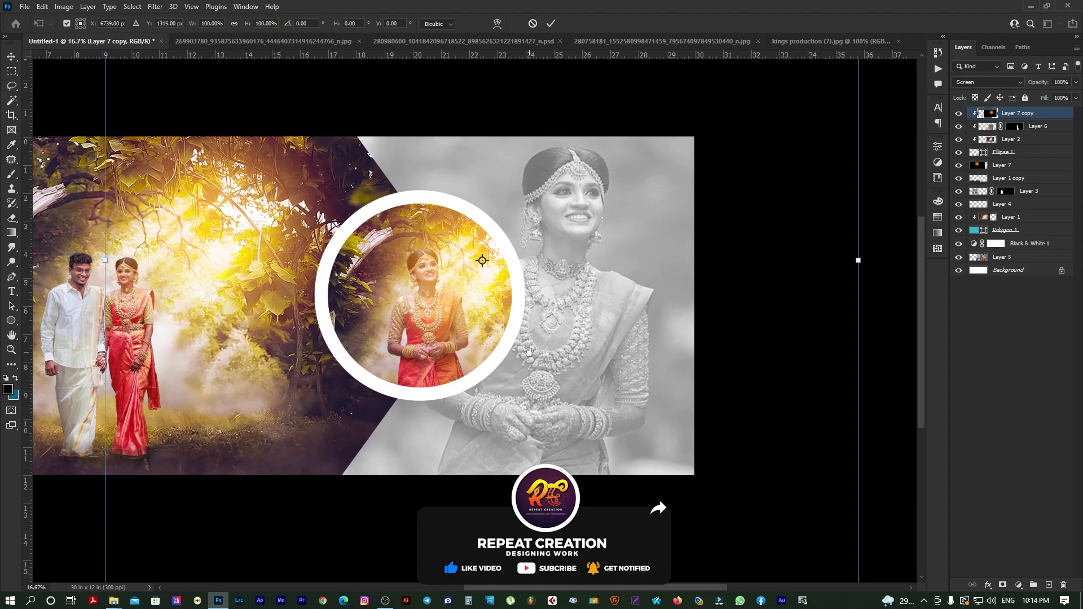
{"action": "left_click_drag", "start_coordinate": [839, 550], "coordinate": [610, 391]}
{"action": "key", "text": "Tab"}
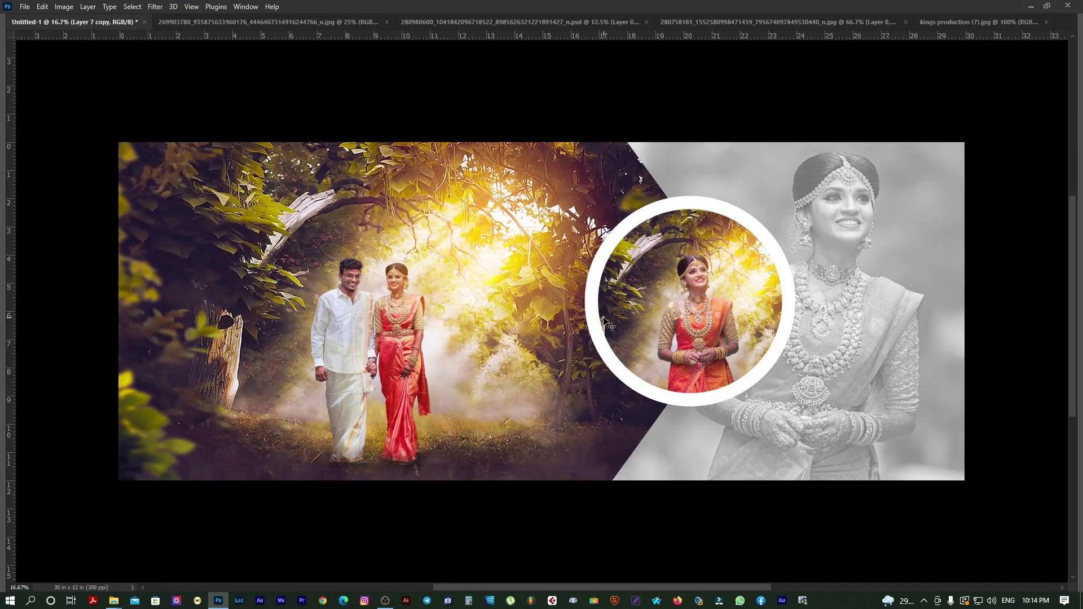
{"action": "key", "text": "Tab"}
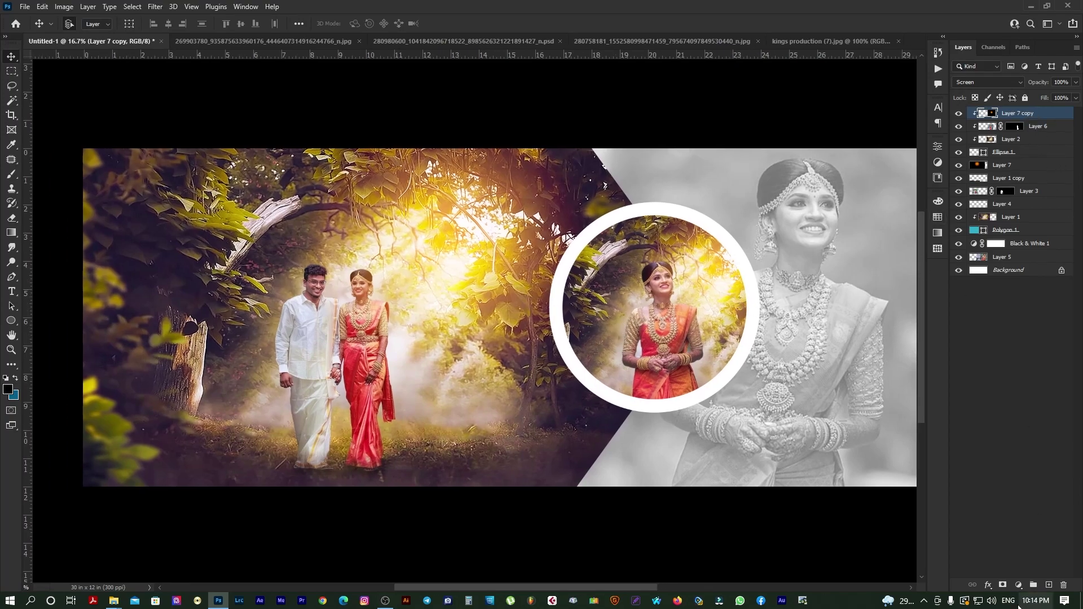
Add a Levels adjustment layer on top with black input 9, then reselect Layer 7 copy.
{"action": "left_click", "coordinate": [1019, 586]}
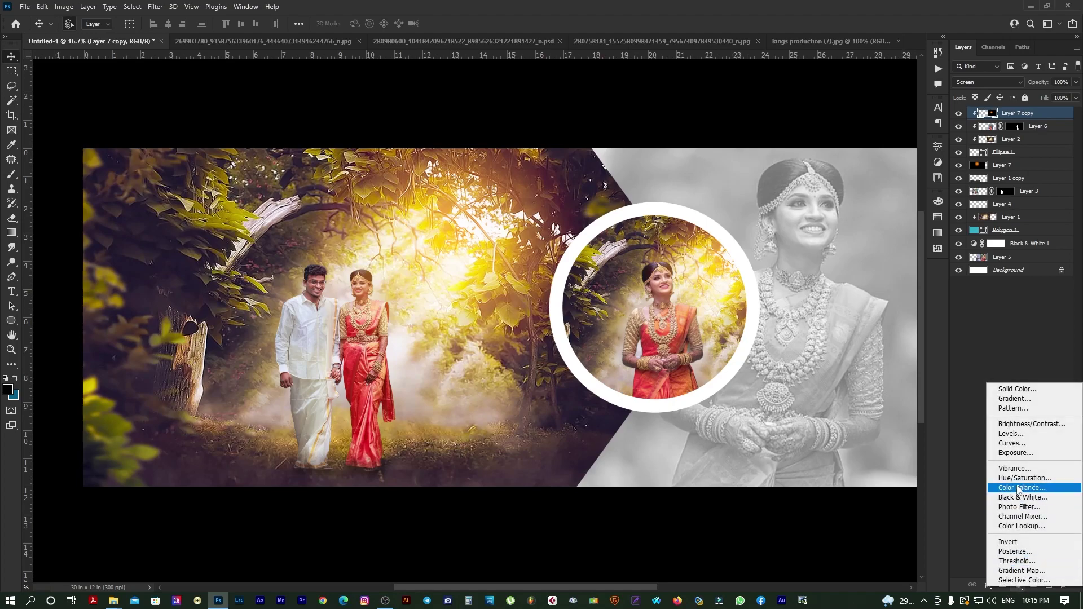
{"action": "left_click", "coordinate": [1013, 436]}
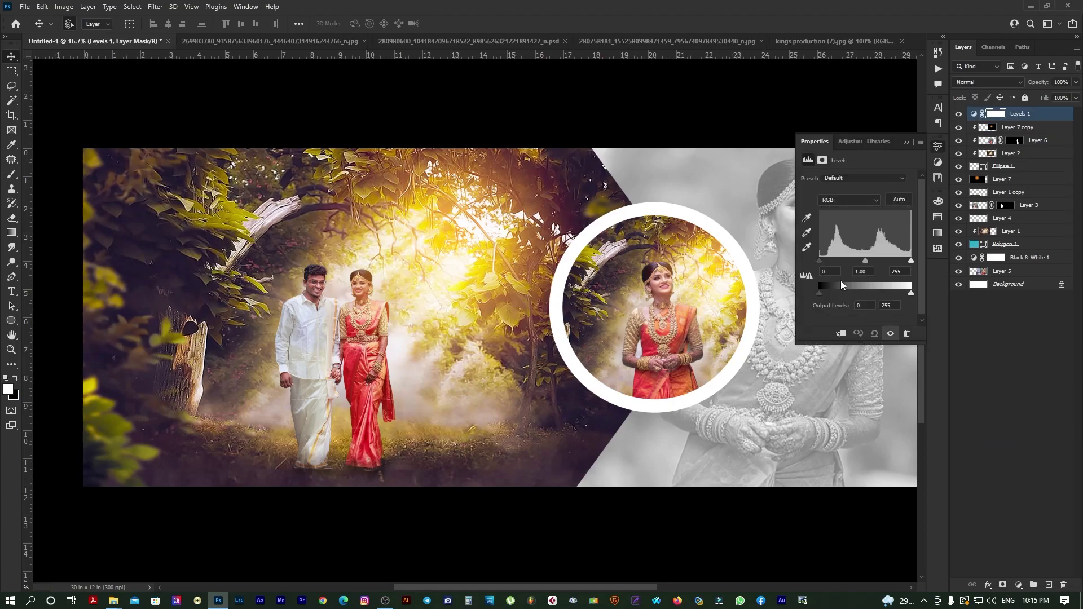
{"action": "left_click", "coordinate": [820, 261]}
{"action": "left_click_drag", "start_coordinate": [821, 262], "coordinate": [867, 262]}
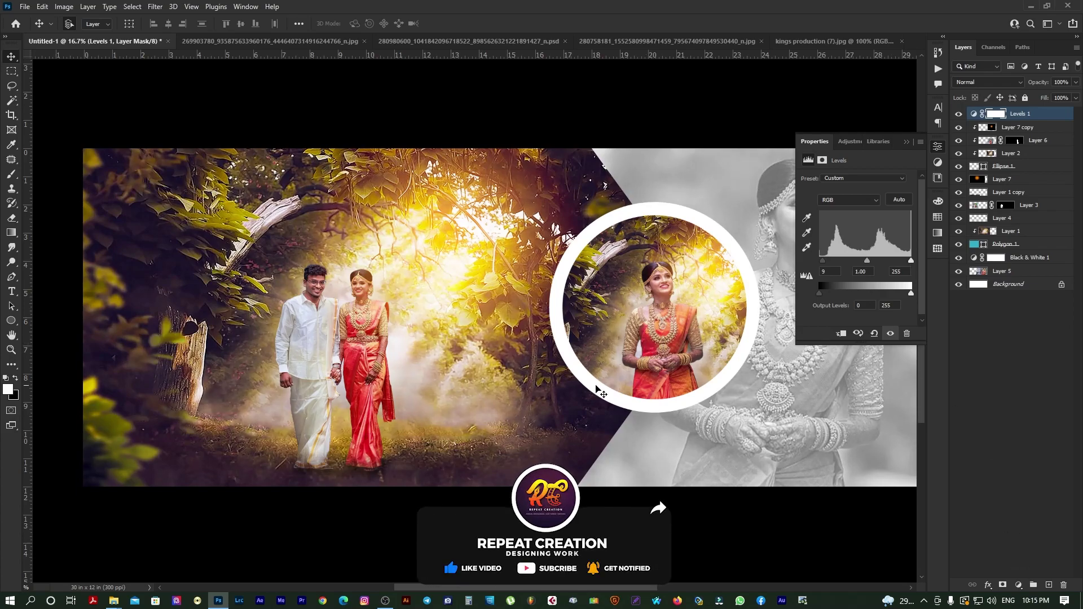
{"action": "left_click", "coordinate": [624, 357]}
{"action": "left_click_drag", "start_coordinate": [627, 343], "coordinate": [587, 354]}
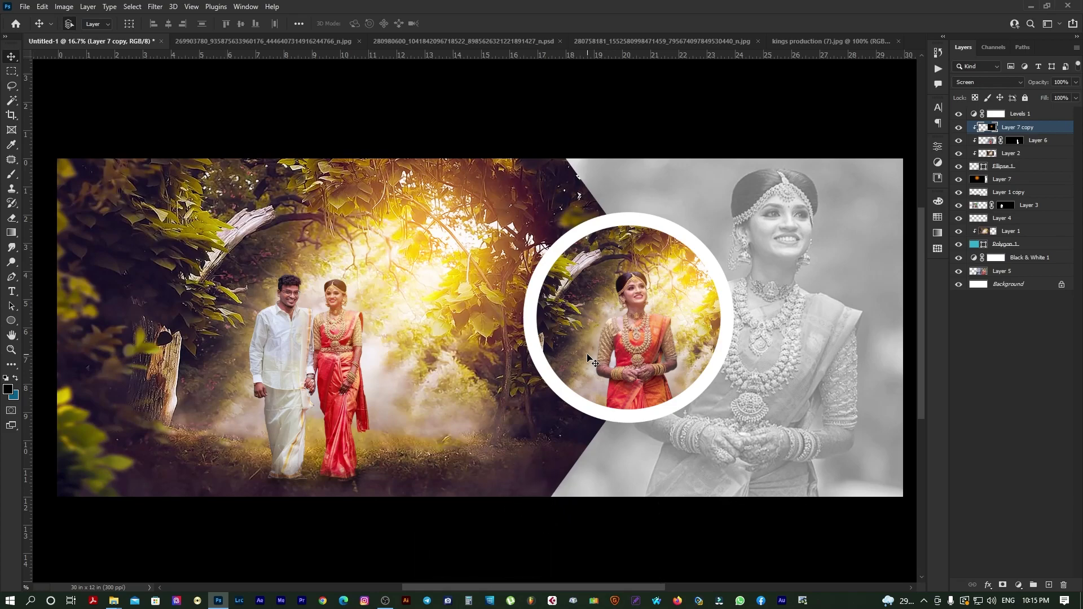
Add a Color Lookup adjustment layer and settle on the Carnarvon • 16.cube LUT.
{"action": "left_click", "coordinate": [1017, 584]}
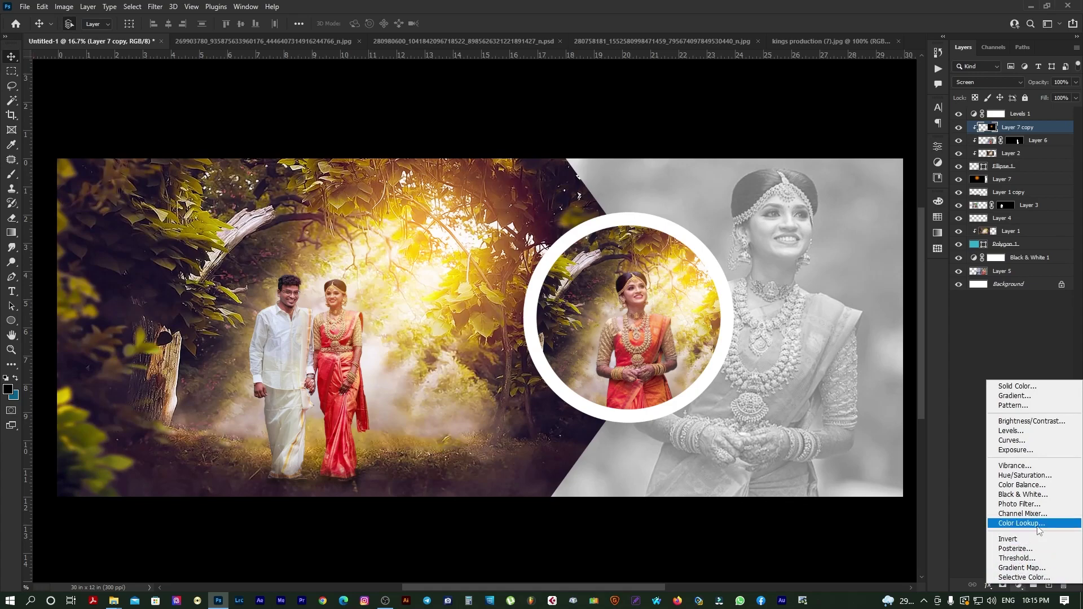
{"action": "left_click", "coordinate": [1021, 524]}
{"action": "left_click", "coordinate": [877, 181]}
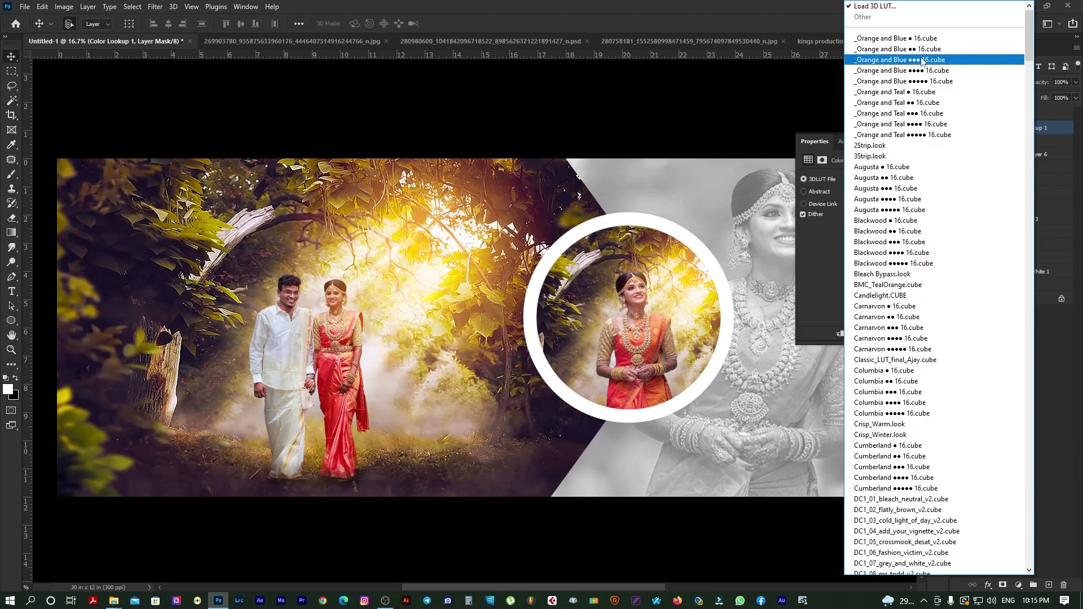
{"action": "left_click", "coordinate": [925, 43]}
{"action": "key", "text": "Down"}
{"action": "key", "text": "Down"}
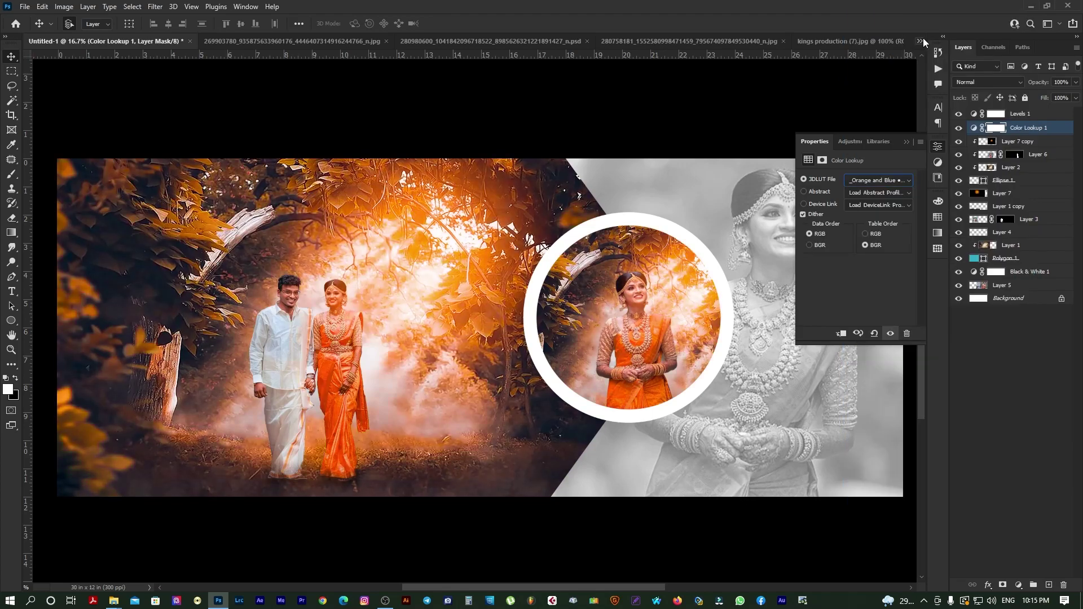
{"action": "key", "text": "Up"}
{"action": "key", "text": "Down"}
{"action": "key", "text": "Up"}
{"action": "key", "text": "Down"}
{"action": "key", "text": "Down"}
{"action": "key", "text": "Down"}
{"action": "key", "text": "Down"}
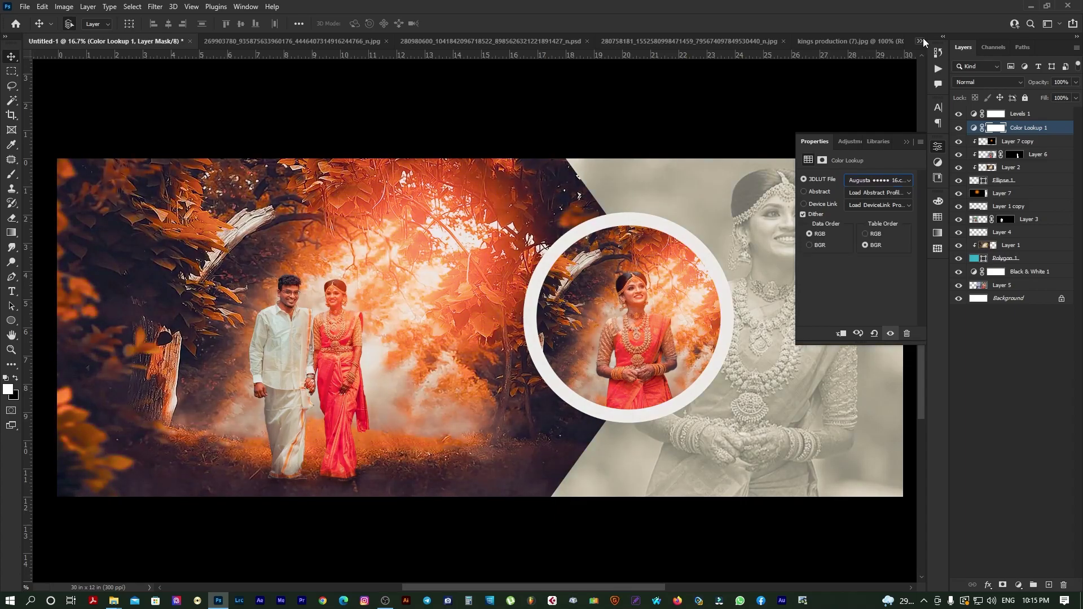
{"action": "key", "text": "Down"}
{"action": "key", "text": "Down"}
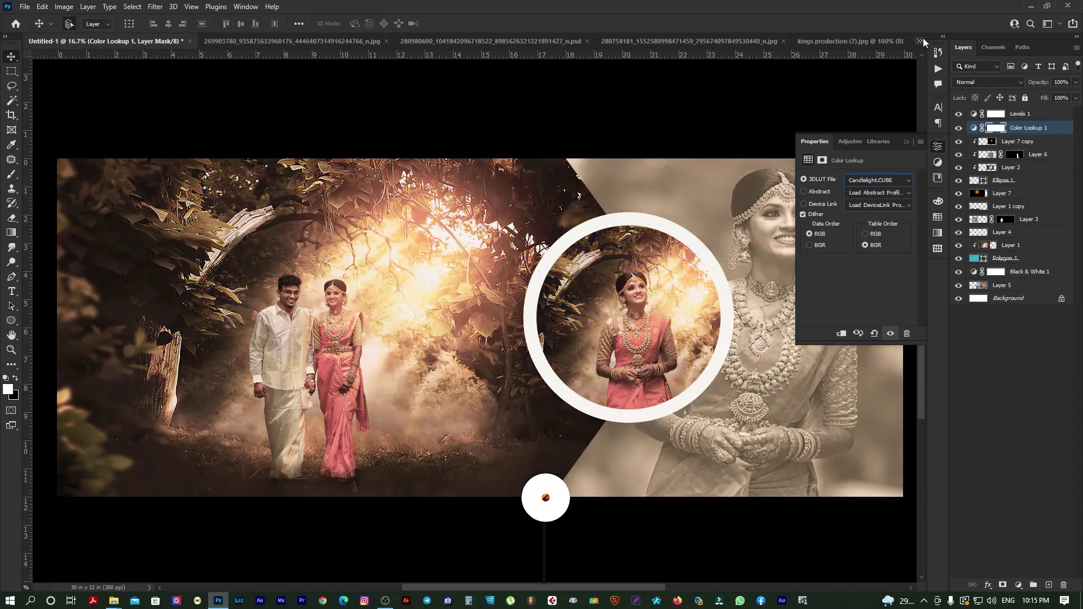
{"action": "key", "text": "Down"}
{"action": "key", "text": "Down"}
{"action": "key", "text": "Down"}
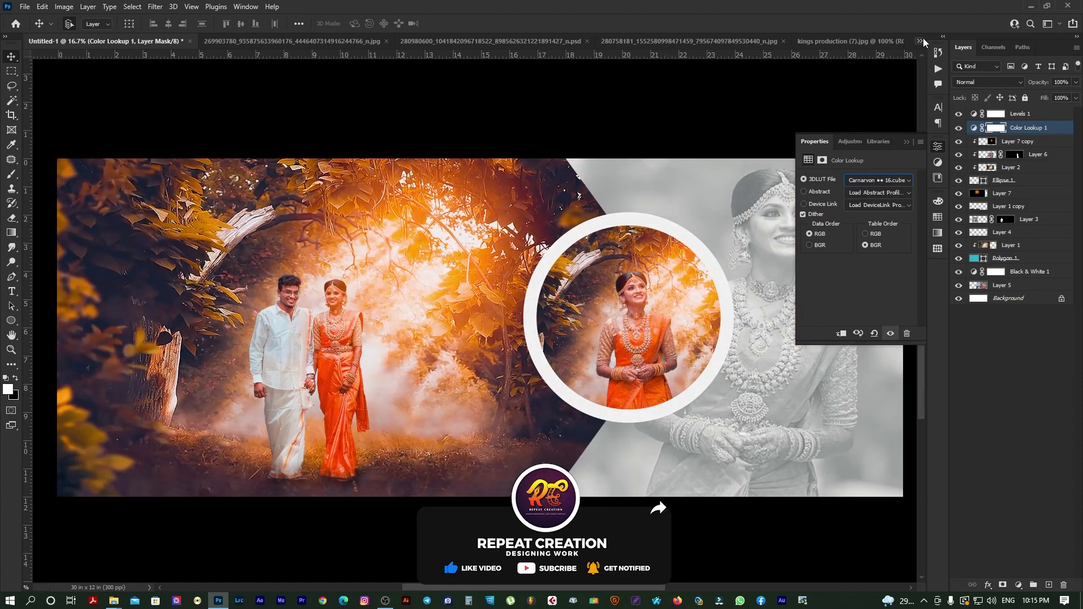
{"action": "key", "text": "Down"}
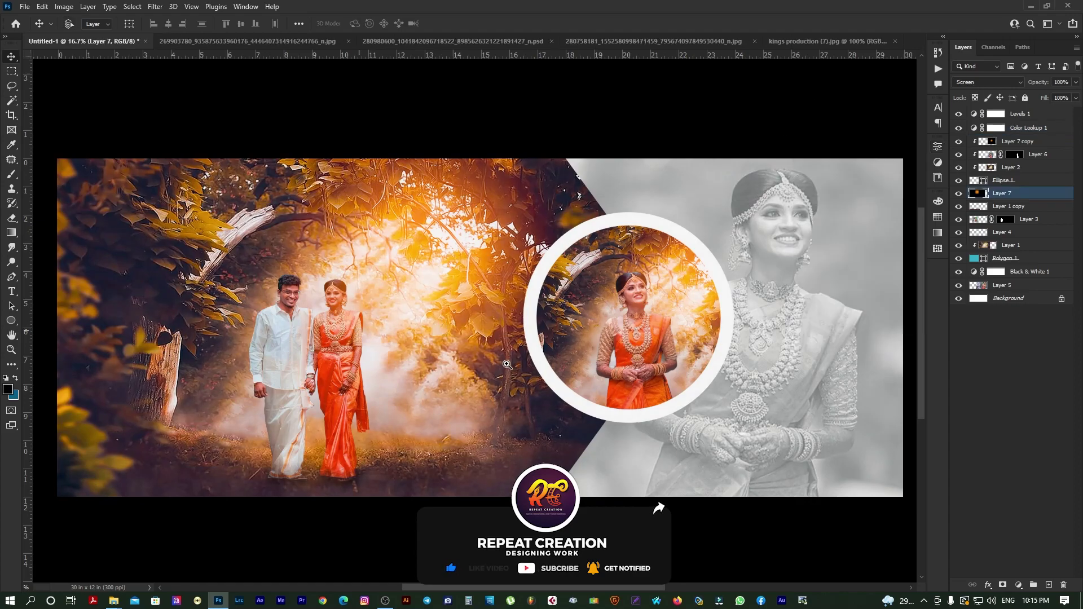
Inspect the orange grade up close, then hide the Color Lookup 1 layer.
{"action": "key", "text": "ctrl+plus"}
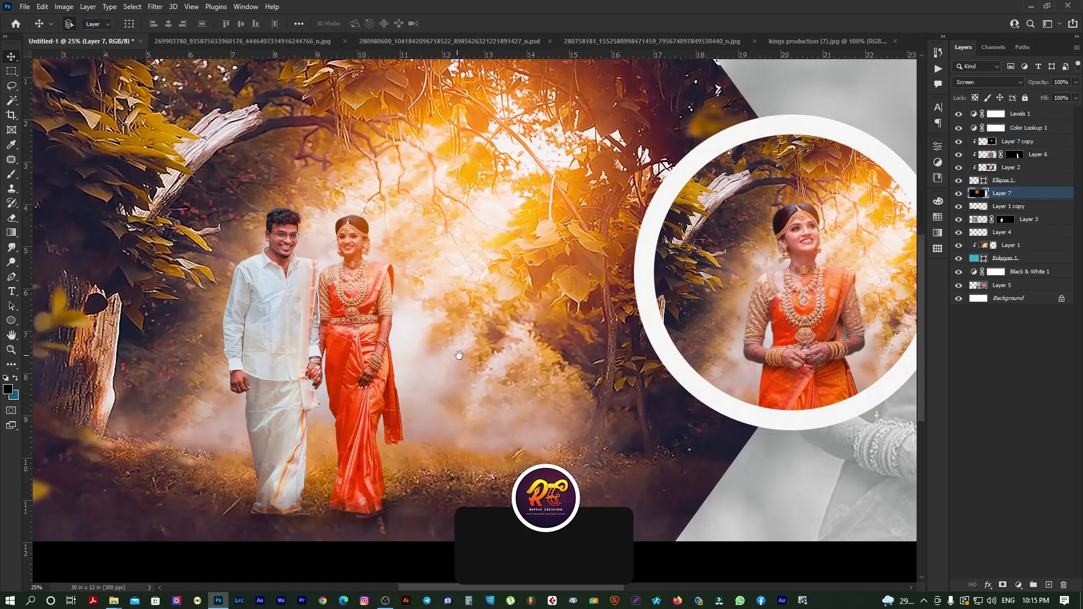
{"action": "left_click_drag", "start_coordinate": [459, 355], "coordinate": [657, 373]}
{"action": "key", "text": "ctrl+minus"}
{"action": "left_click_drag", "start_coordinate": [566, 384], "coordinate": [526, 369]}
{"action": "key", "text": "ctrl+plus"}
{"action": "scroll", "coordinate": [520, 371], "scroll_direction": "down", "scroll_amount": 1}
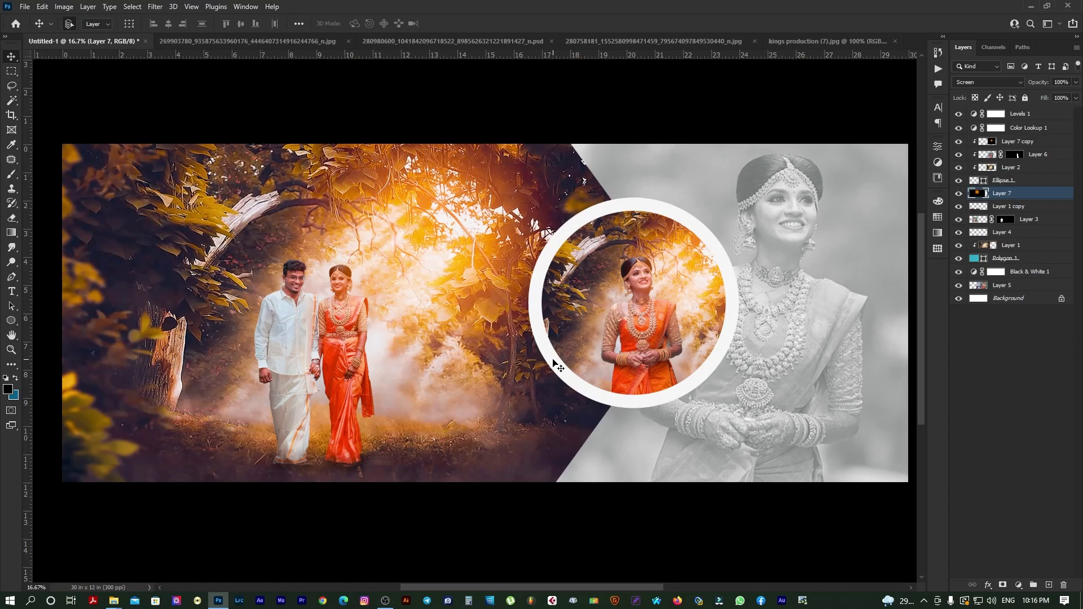
{"action": "right_click", "coordinate": [425, 327]}
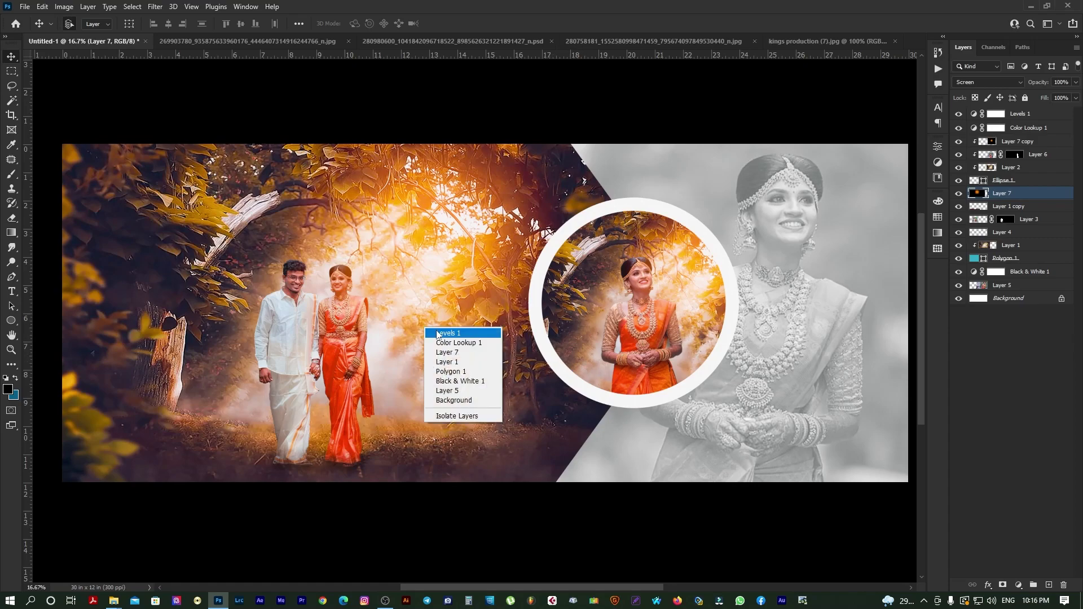
{"action": "left_click", "coordinate": [438, 333]}
{"action": "right_click", "coordinate": [436, 317]}
{"action": "left_click", "coordinate": [458, 332]}
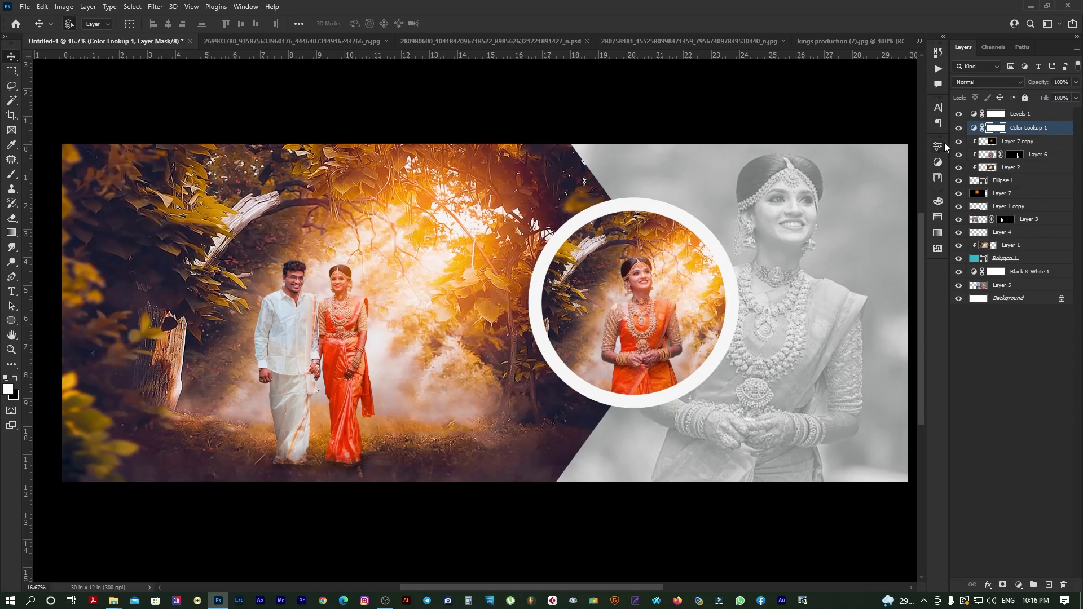
{"action": "left_click", "coordinate": [958, 129]}
Preview the spread without panels, then drag the 'just married' artwork from 01.psd into the album.
{"action": "key", "text": "Tab"}
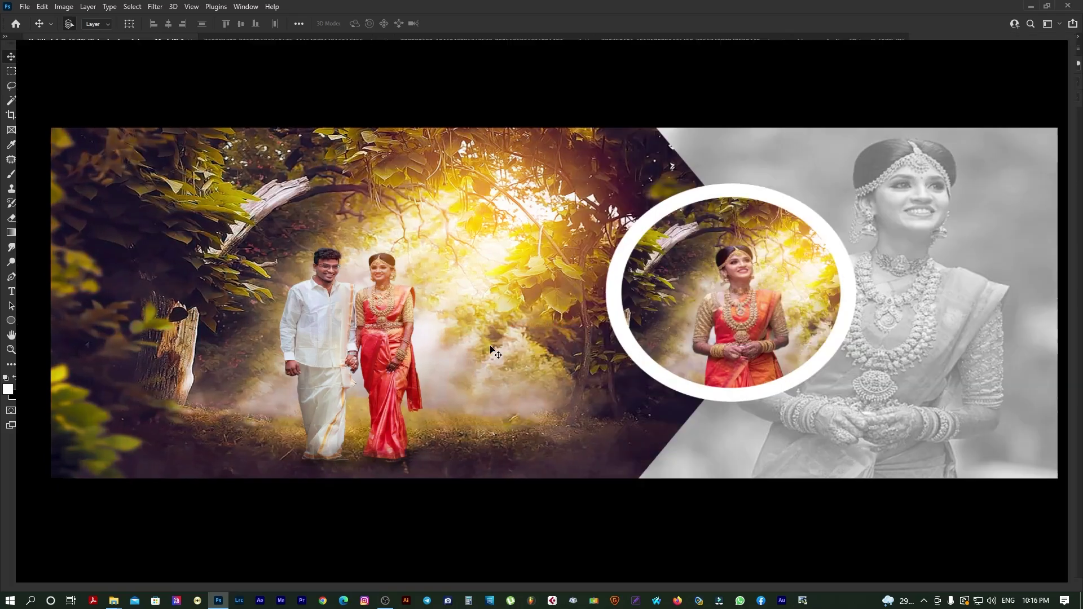
{"action": "key", "text": "ctrl+plus"}
{"action": "left_click_drag", "start_coordinate": [544, 321], "coordinate": [572, 387]}
{"action": "scroll", "coordinate": [496, 357], "scroll_direction": "down", "scroll_amount": 1}
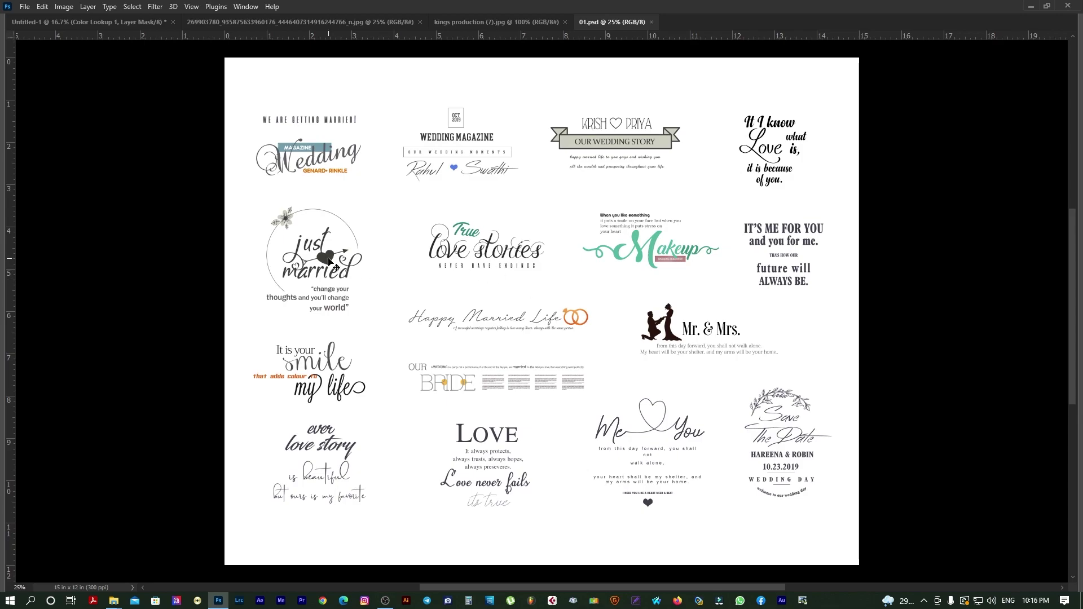
{"action": "left_click_drag", "start_coordinate": [326, 263], "coordinate": [231, 392]}
Group the 'just married' title layers and give the group a white (ffffff) Color Overlay.
{"action": "key", "text": "Tab"}
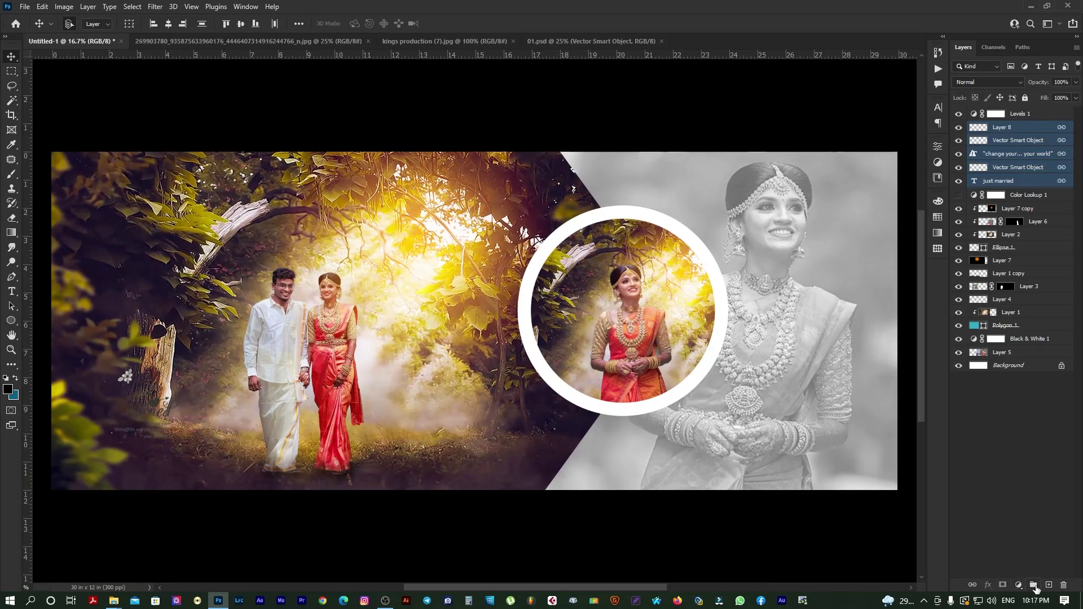
{"action": "key", "text": "ctrl+g"}
{"action": "left_click", "coordinate": [988, 585]}
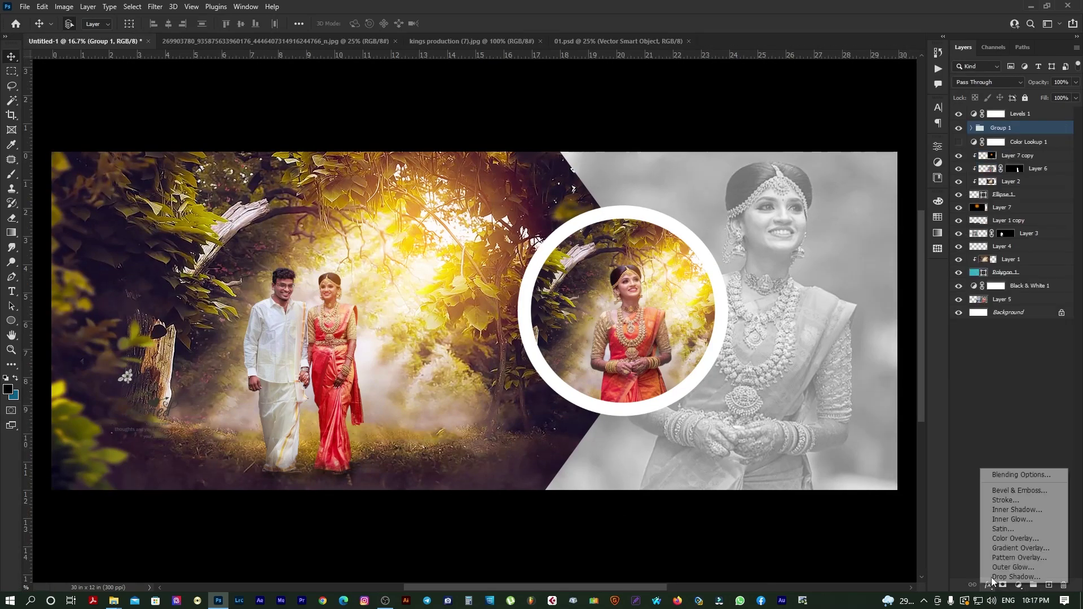
{"action": "left_click", "coordinate": [1015, 538]}
{"action": "left_click", "coordinate": [569, 361]}
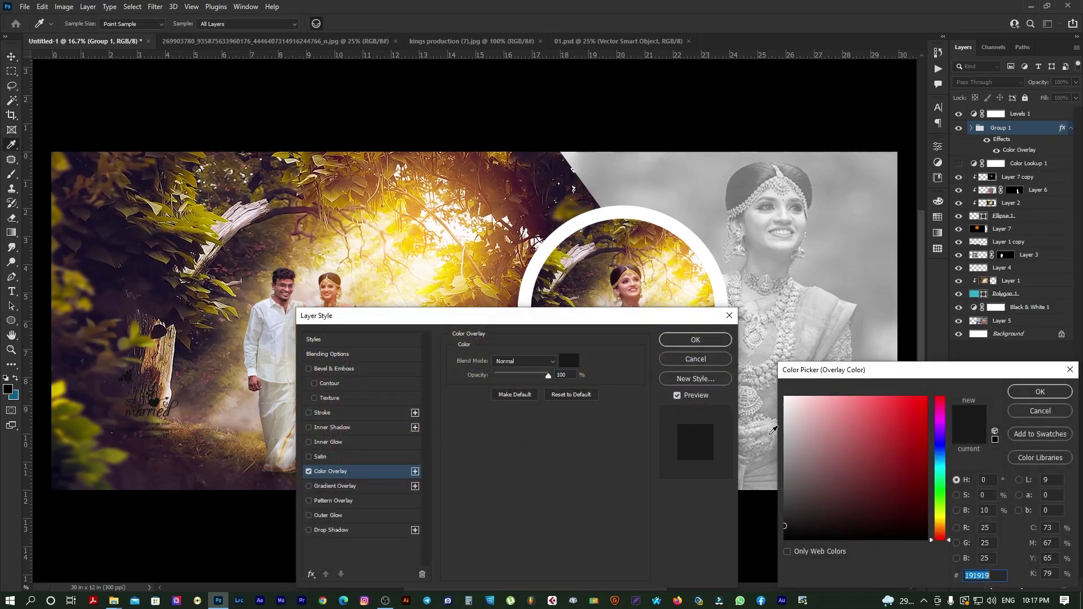
{"action": "type", "text": "ffffff"}
{"action": "left_click", "coordinate": [1034, 396]}
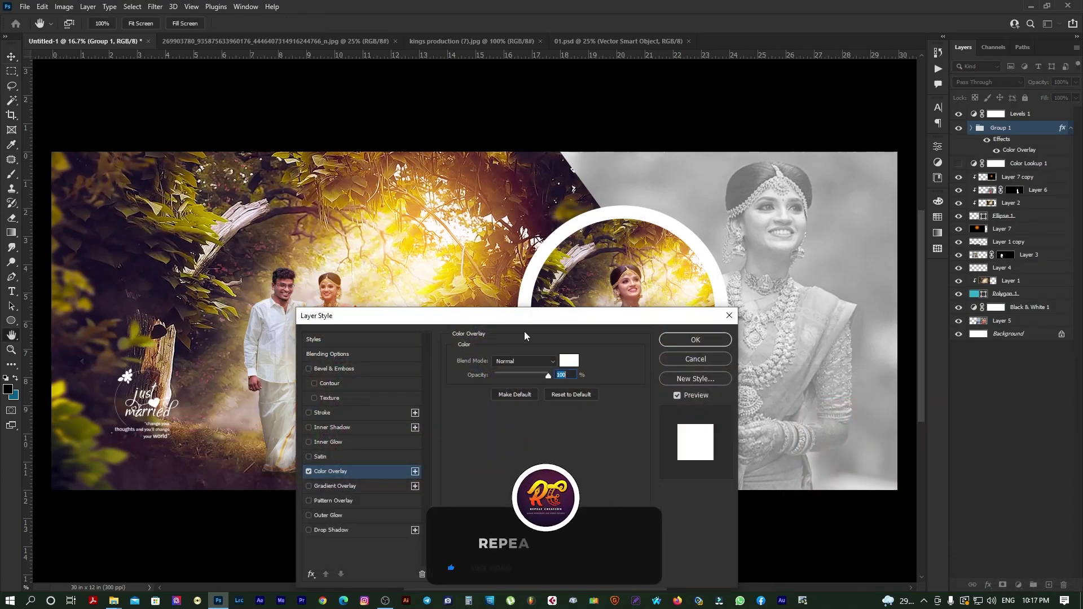
{"action": "left_click", "coordinate": [696, 340]}
Move the title onto the foliage left of the couple, then reselect Layer 7.
{"action": "key", "text": "Tab"}
{"action": "left_click_drag", "start_coordinate": [221, 391], "coordinate": [210, 296]}
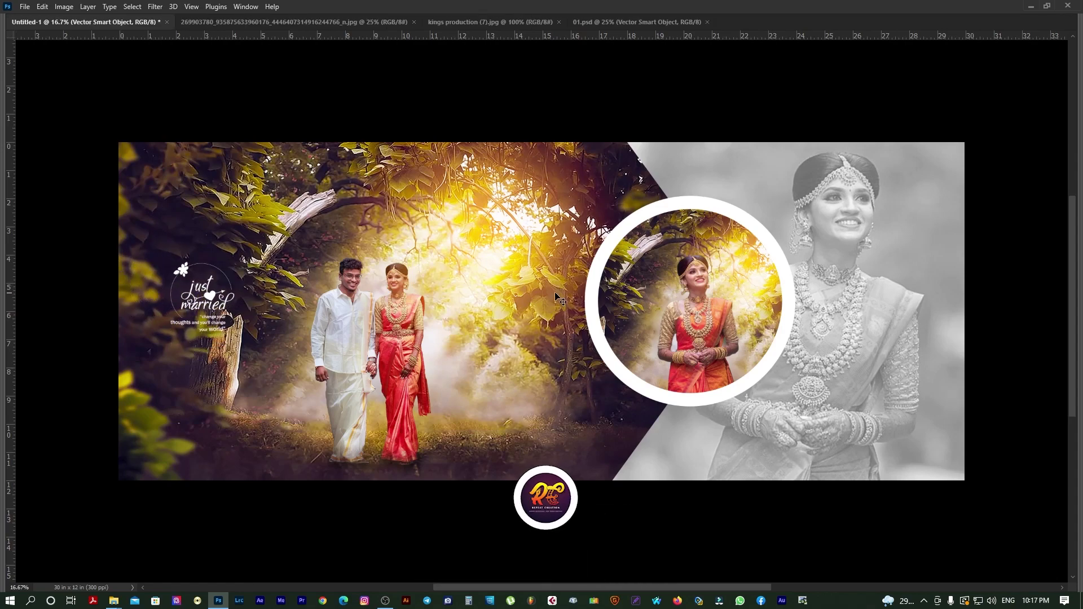
{"action": "key", "text": "Tab"}
{"action": "key", "text": "Tab"}
{"action": "left_click", "coordinate": [543, 324]}
{"action": "key", "text": "Tab"}
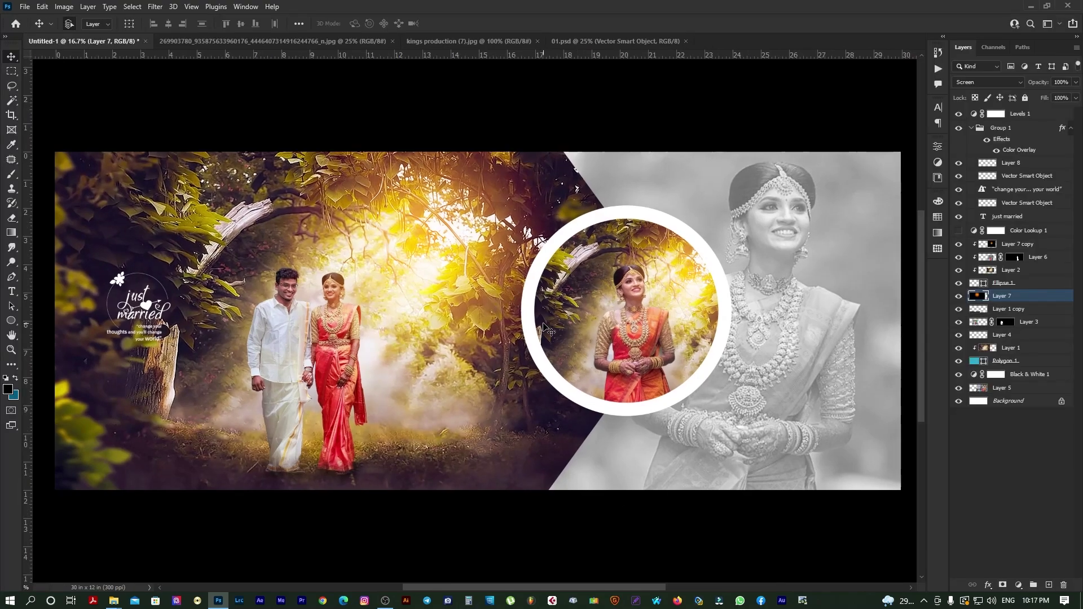